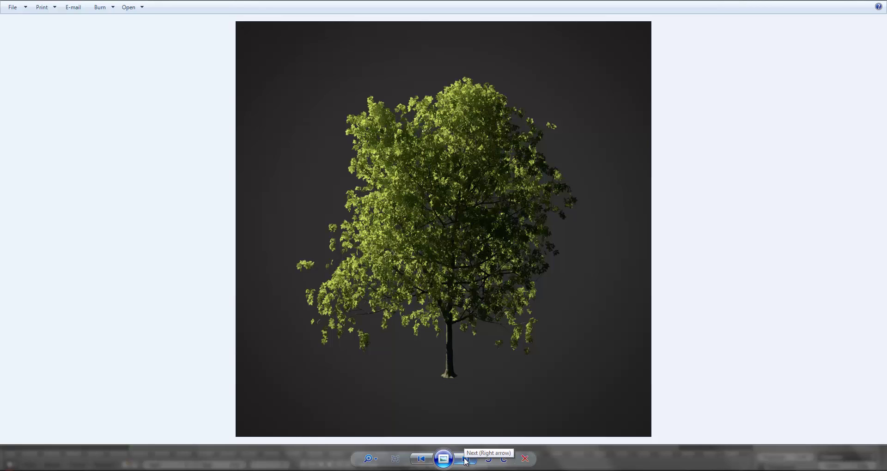
Page forward through the tree reference images.
left_click(465, 458)
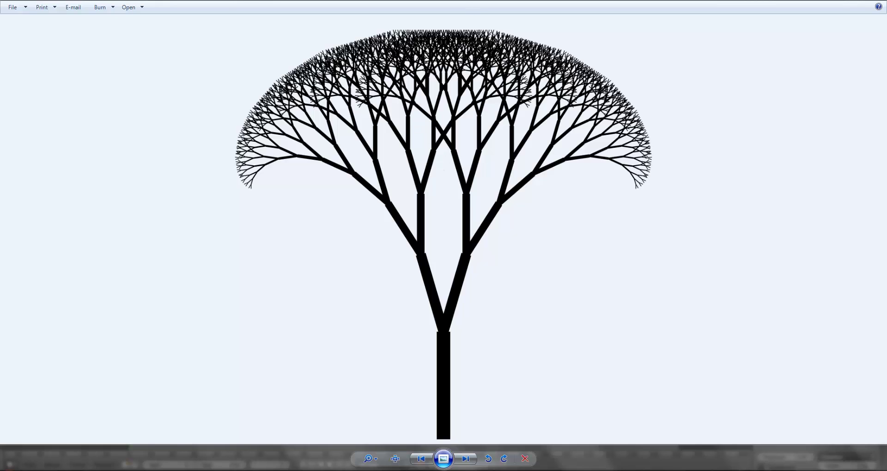
left_click(465, 459)
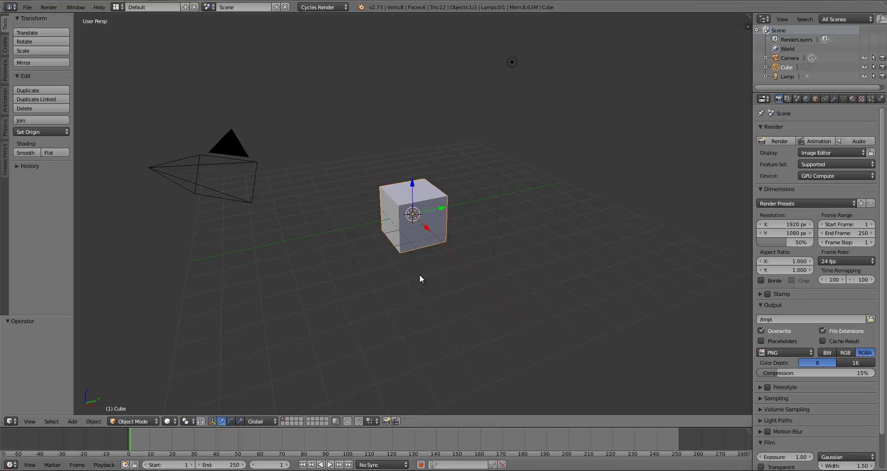
Switch to Blender and delete the default cube and the lamp from the scene.
key("x")
left_click(434, 199)
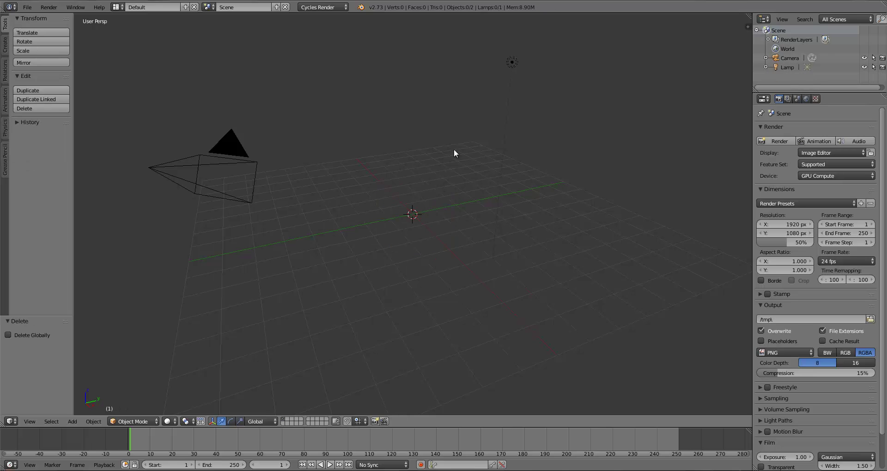
right_click(514, 65)
key("x")
left_click(512, 62)
Search the add-on preferences for "sapling", make sure the Add Curve: Sapling add-on is enabled, and close the preferences.
left_click(318, 12)
left_click(313, 43)
key("ctrl+alt+u")
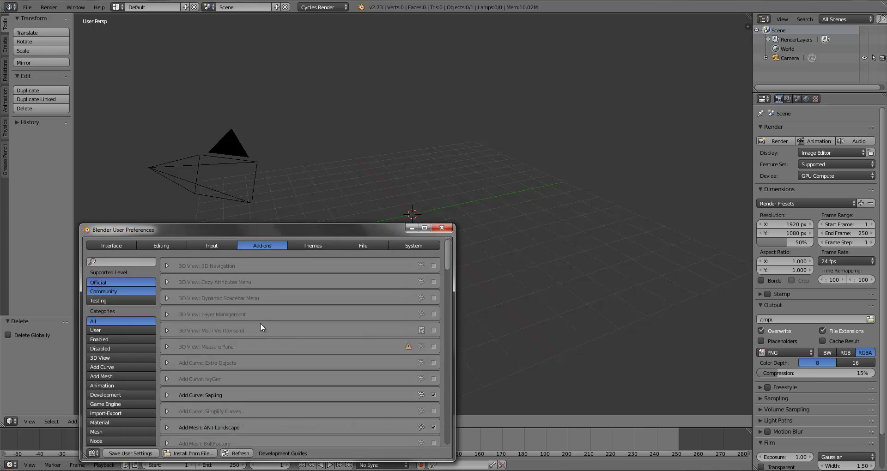
left_click_drag(275, 235, 390, 125)
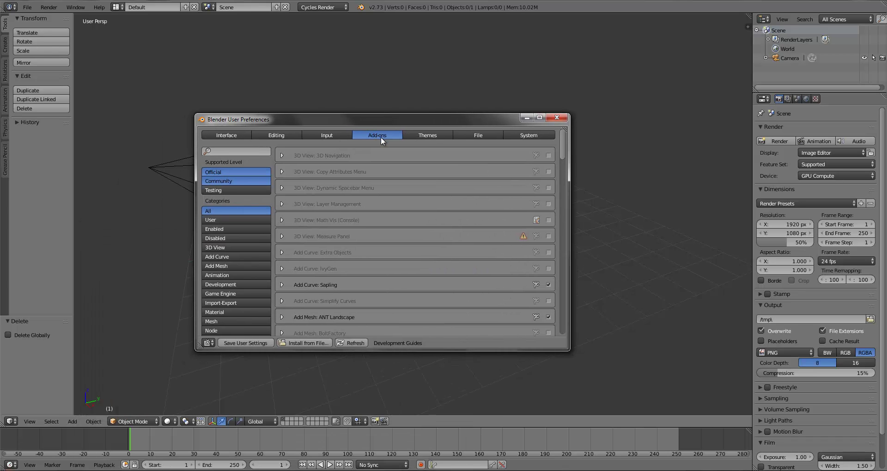
left_click(236, 153)
type("sa")
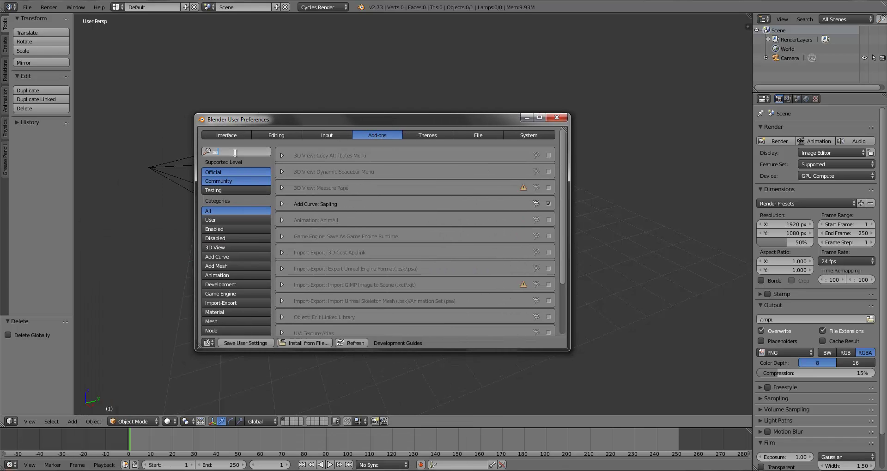
type("pling")
key("Return")
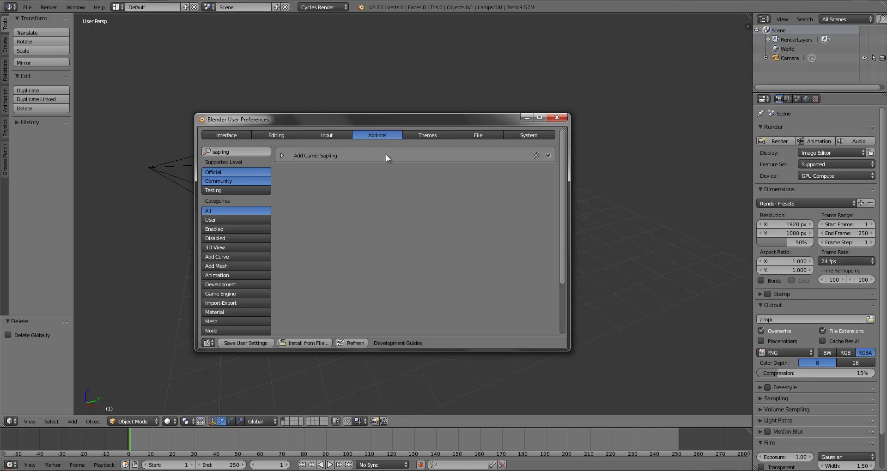
left_click(548, 155)
left_click(556, 117)
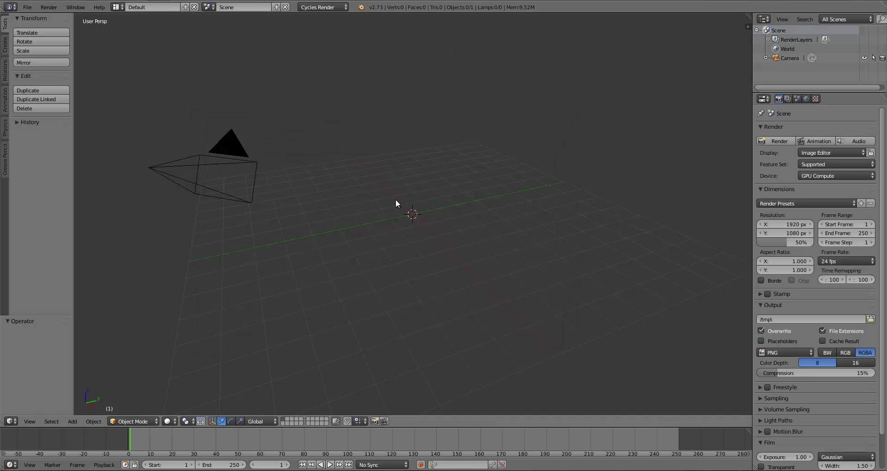
Add a Sapling tree curve to the scene and frame it in the front view.
key("shift+a")
mouse_move(391, 211)
left_click(438, 261)
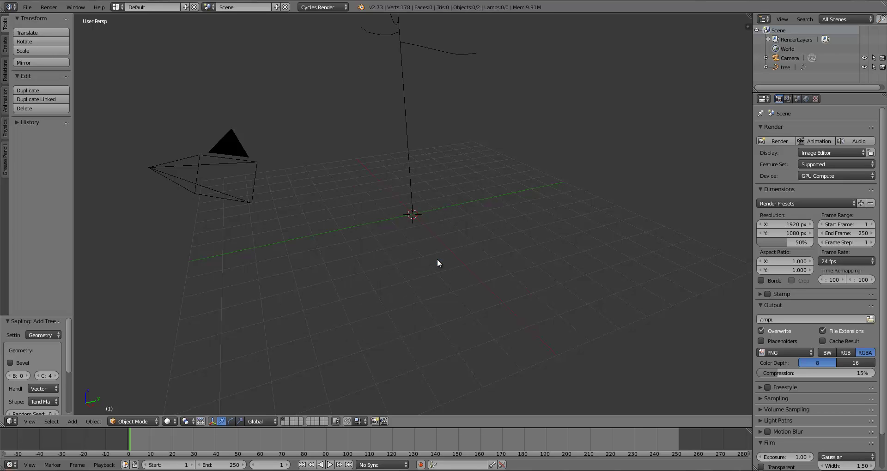
key("KP_1")
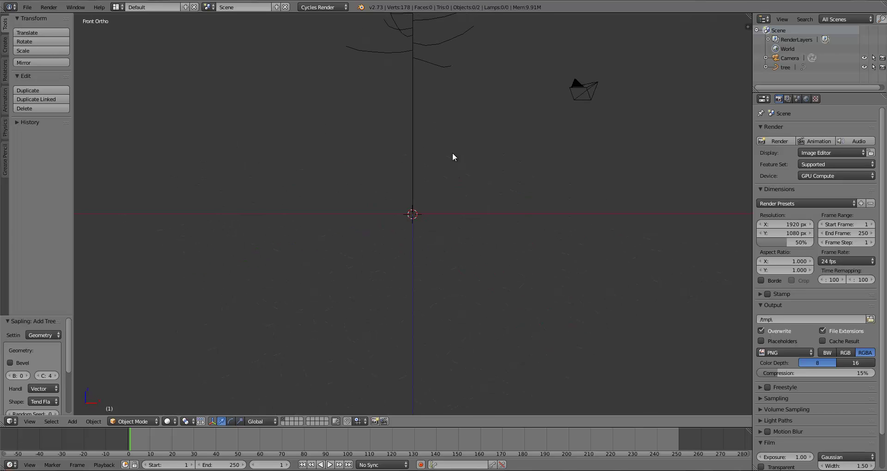
middle_click_drag(454, 157, 441, 353, "shift")
scroll(441, 321, "down", 1)
middle_click_drag(448, 219, 451, 246, "shift")
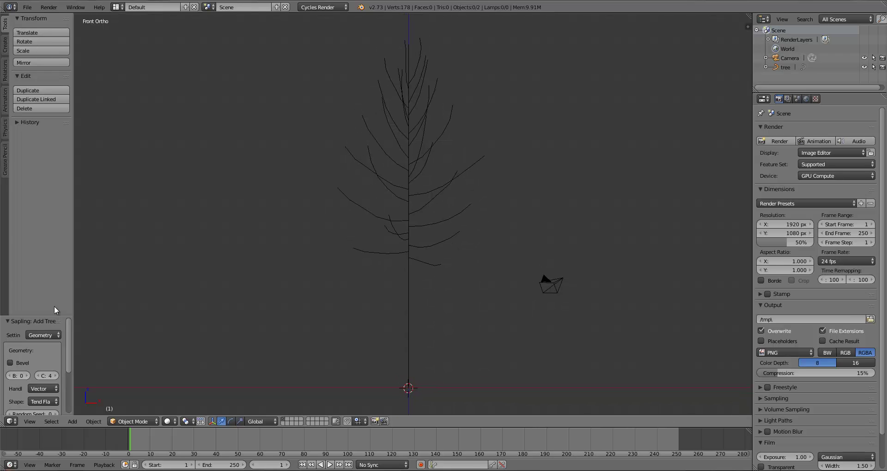
Enlarge the Sapling: Add Tree settings area and enable Bevel to give the tree thickness.
left_click_drag(47, 317, 35, 60)
left_click_drag(74, 110, 128, 108)
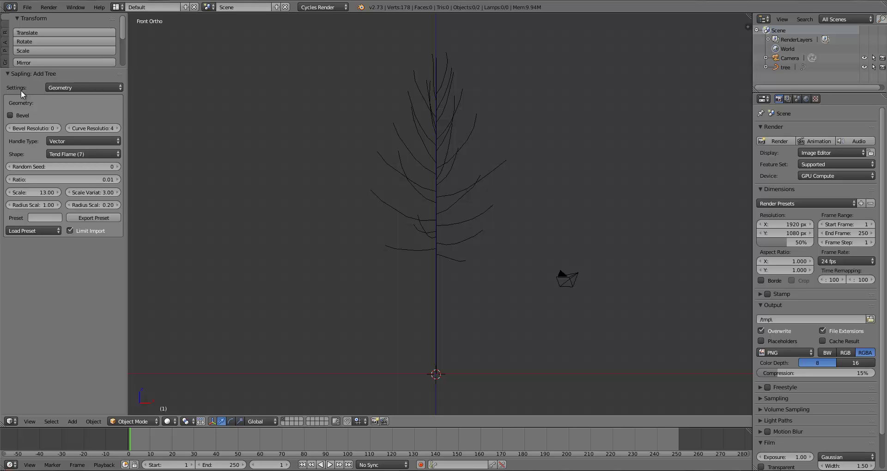
left_click(10, 115)
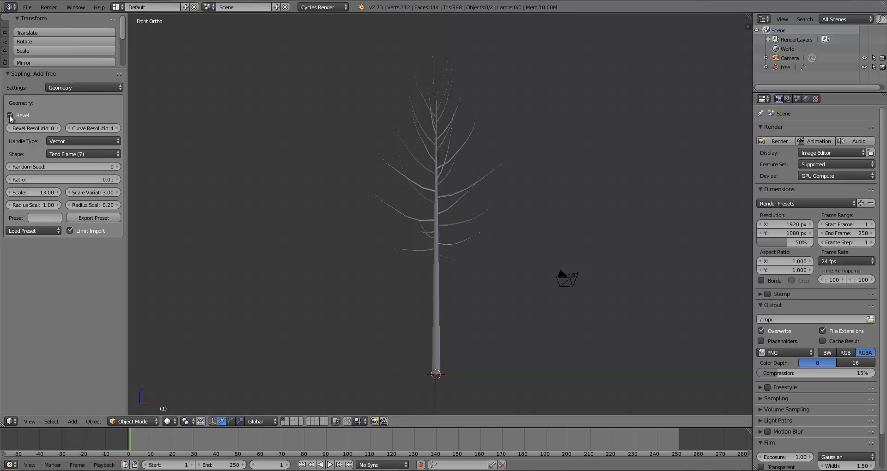
scroll(430, 242, "up", 2)
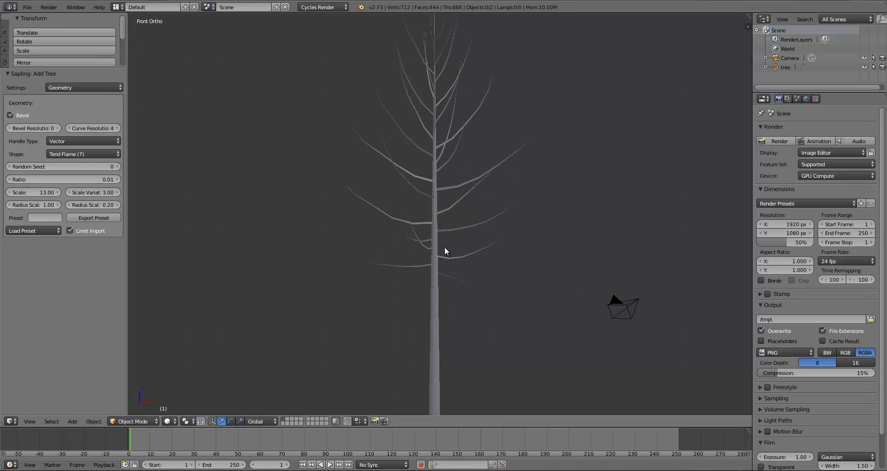
scroll(462, 219, "down", 2)
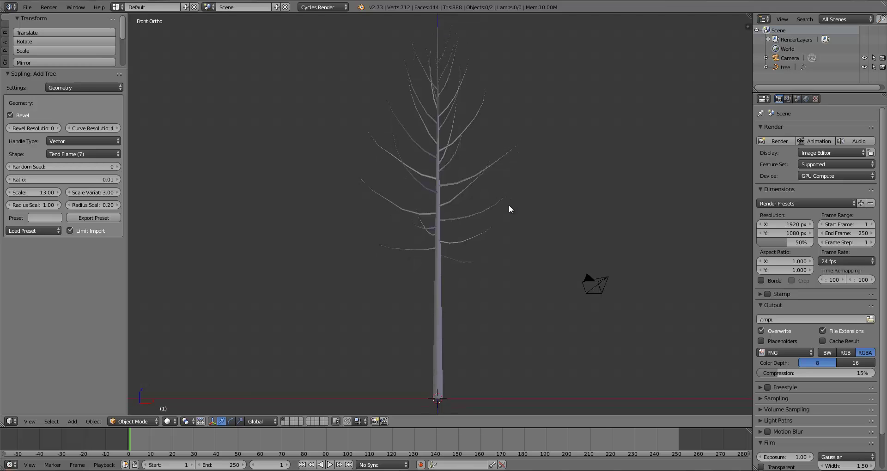
middle_click_drag(509, 207, 480, 215)
key("KP_1")
Set the tree's bevel resolution to 4.
left_click(57, 128)
left_click(58, 129)
left_click(57, 129)
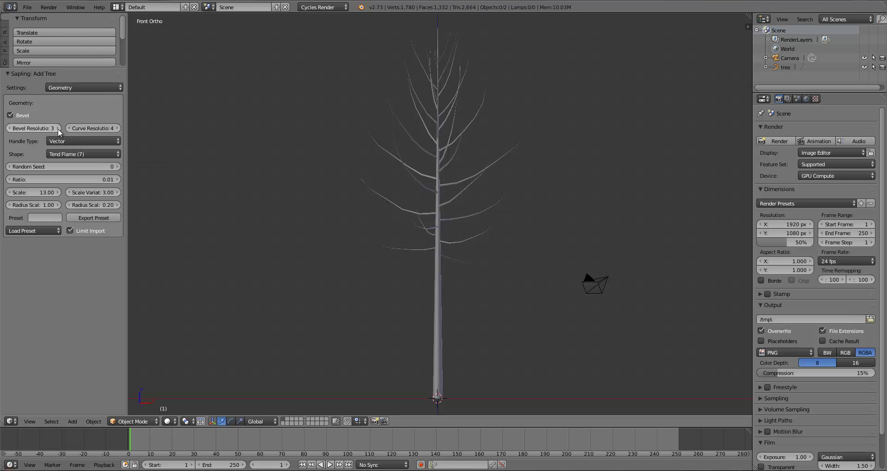
left_click(59, 128)
Examine the beveled trunk and branches up close from several angles, including in perspective.
scroll(373, 292, "up", 3)
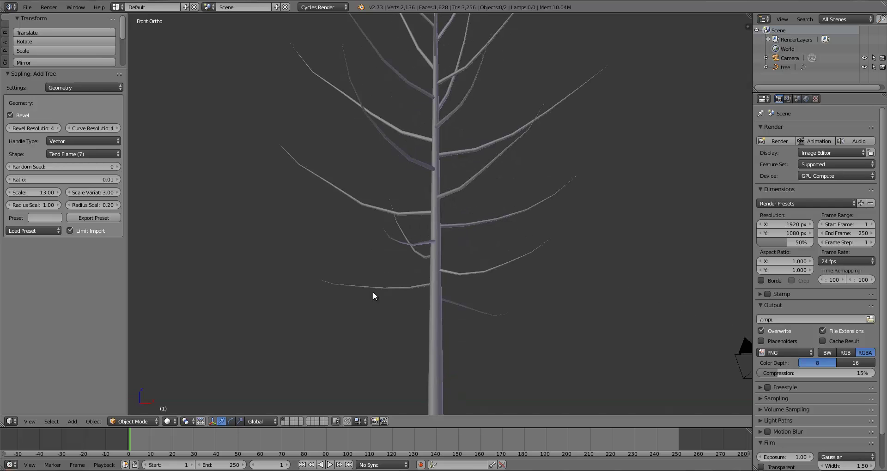
middle_click_drag(373, 292, 402, 219)
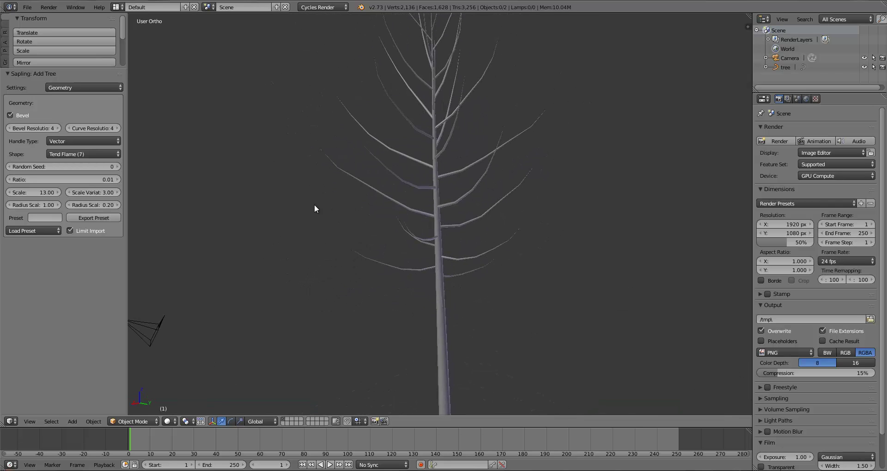
middle_click_drag(315, 209, 420, 202)
scroll(420, 202, "up", 5)
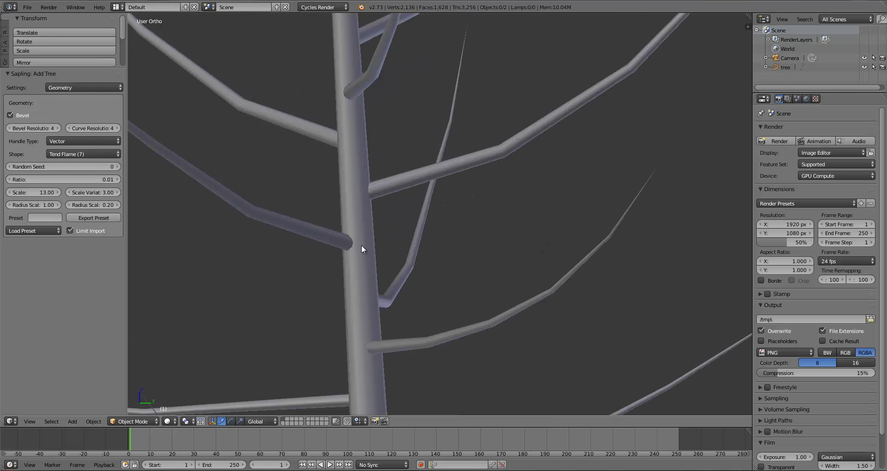
middle_click_drag(362, 246, 480, 231)
scroll(422, 262, "down", 6)
key("KP_5")
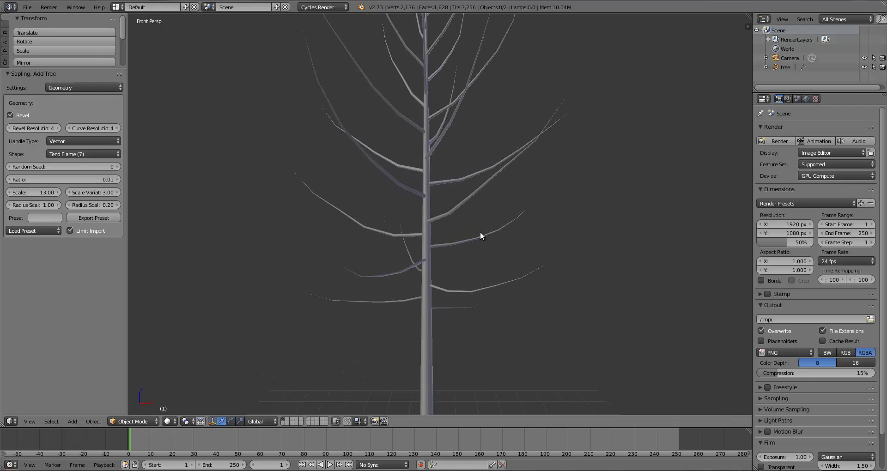
key("KP_1")
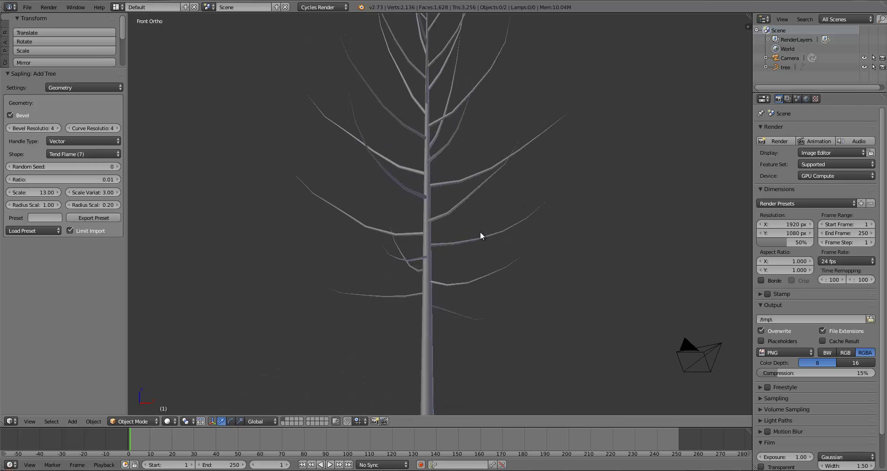
Set the tree's handle type to Auto.
left_click(58, 142)
left_click(61, 130)
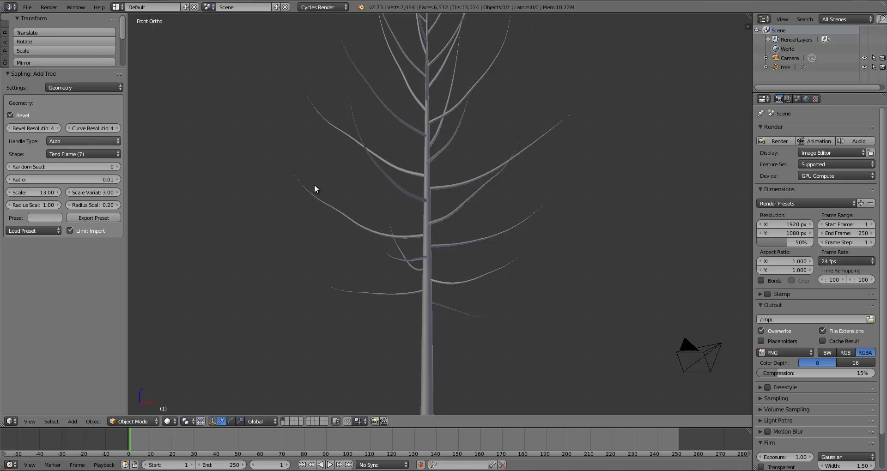
scroll(418, 240, "down", 3)
middle_click_drag(468, 204, 394, 105)
Lower the bevel resolution to 0 and inspect the base of the trunk up close.
left_click(9, 129)
left_click(9, 129)
left_click(9, 129)
left_click(9, 129)
scroll(417, 299, "up", 2)
scroll(395, 104, "up", 8)
middle_click_drag(416, 74, 467, 347, "shift")
scroll(467, 347, "up", 3)
middle_click_drag(467, 88, 401, 217, "shift")
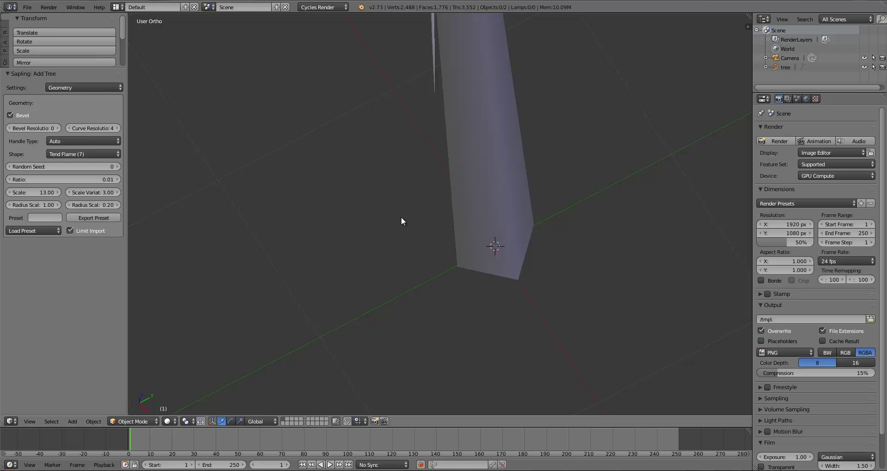
Examine the whole low-resolution tree from the front and from other angles.
key("KP_1")
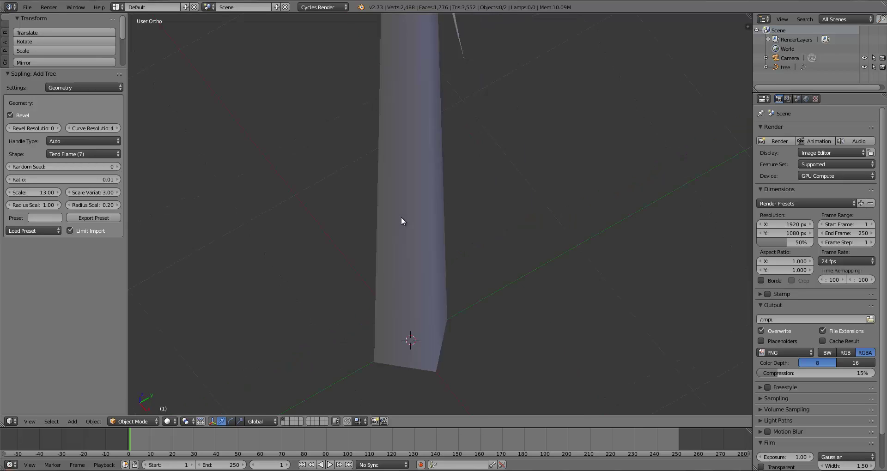
scroll(398, 217, "down", 11)
middle_click_drag(383, 252, 396, 273, "shift")
scroll(408, 199, "up", 1)
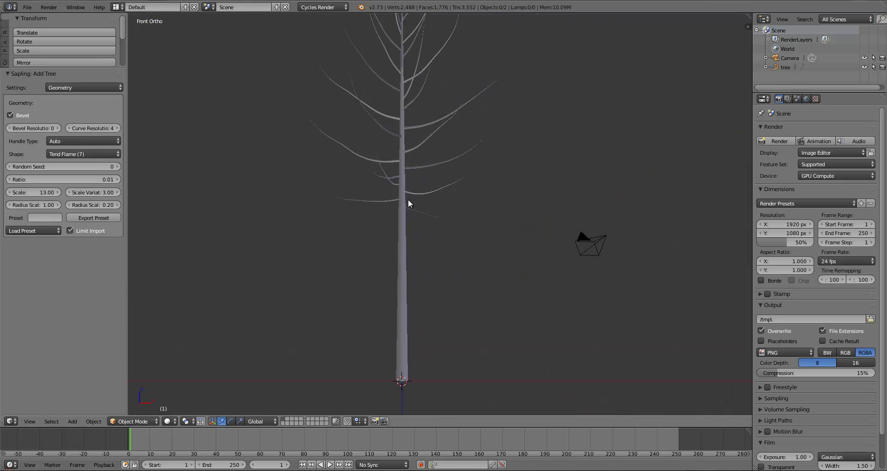
middle_click_drag(416, 185, 416, 254, "shift")
scroll(437, 187, "down", 1)
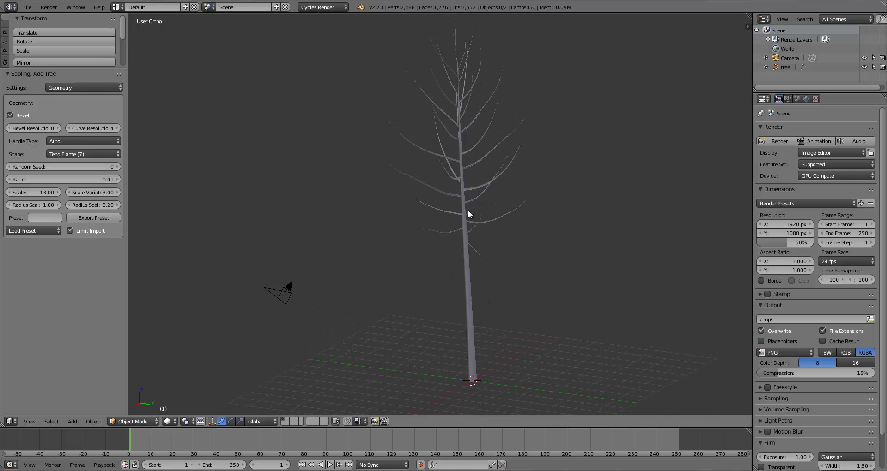
middle_click_drag(379, 188, 475, 174)
key("KP_1")
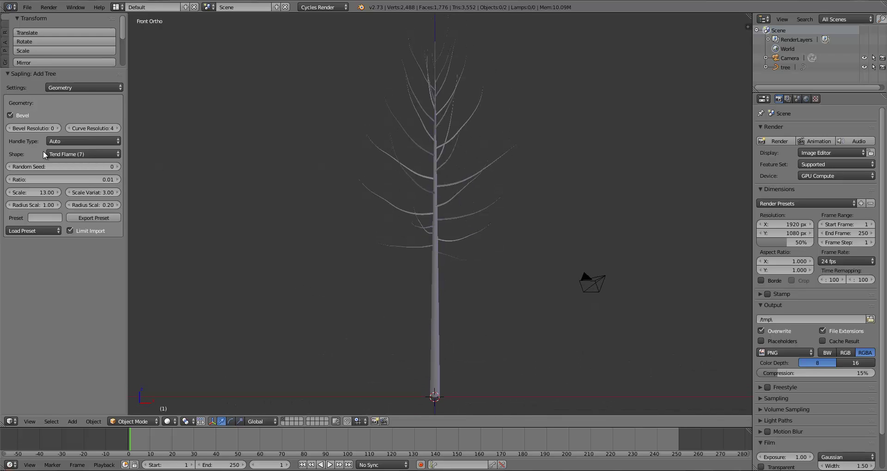
Raise the tree's bevel resolution back to 4.
left_click(58, 128)
left_click(57, 128)
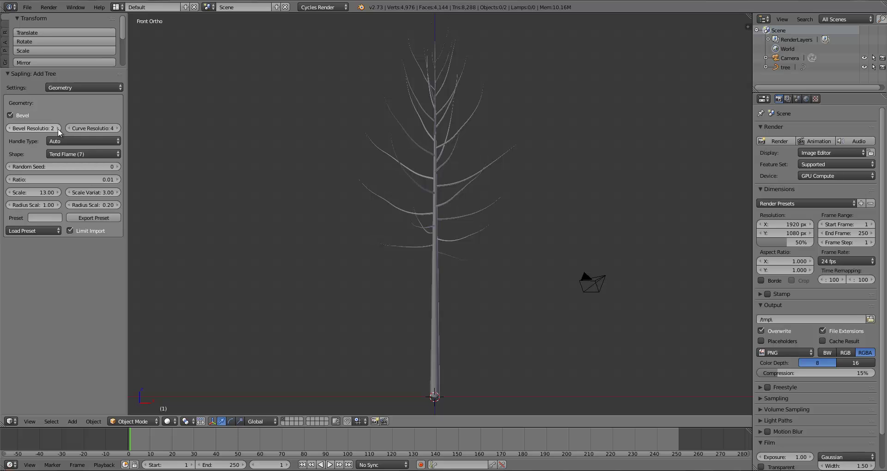
left_click(58, 129)
left_click(57, 129)
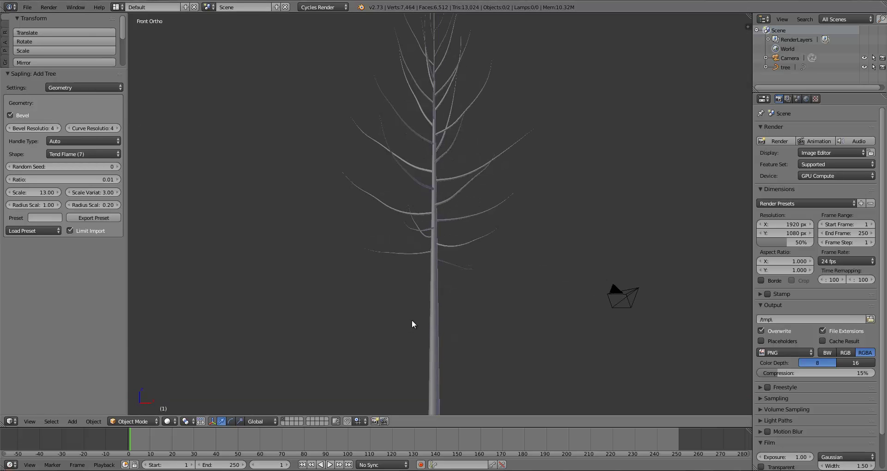
Inspect the tree's geometry in wireframe display and return to solid shading.
key("z")
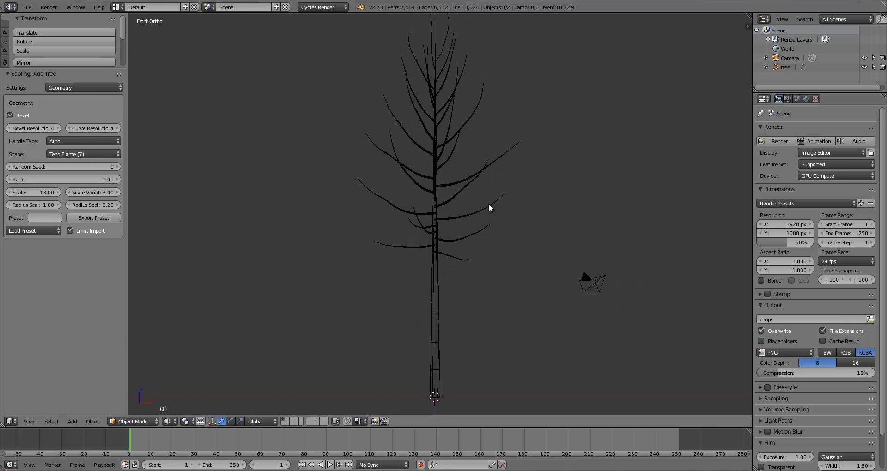
middle_click_drag(489, 207, 488, 220, "shift")
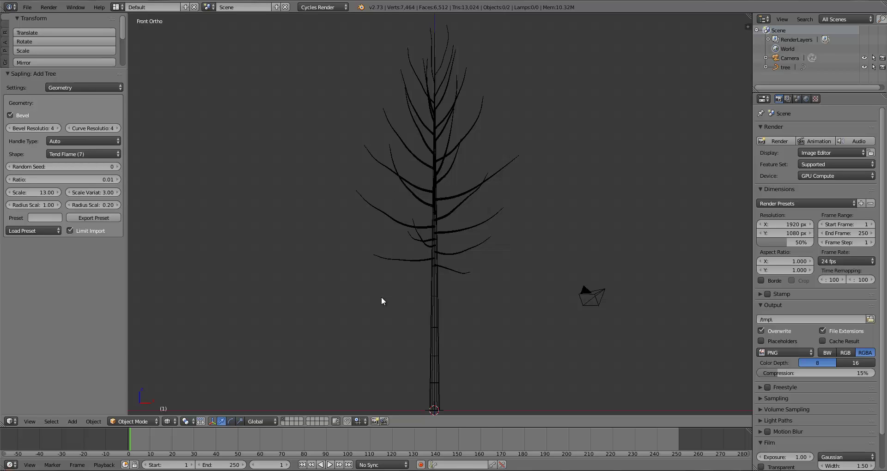
key("z")
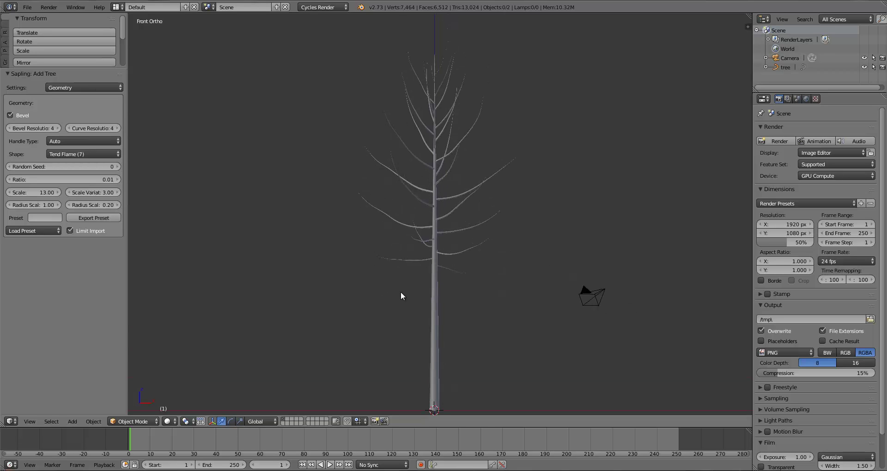
middle_click_drag(409, 289, 418, 284, "shift")
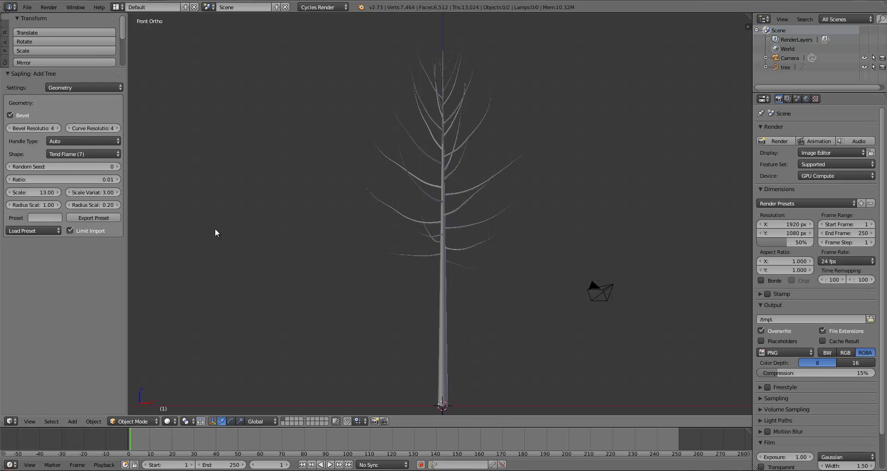
Set the tree's shape to Hemispherical (2) and check it from another angle and the front.
left_click(68, 152)
left_click(76, 121)
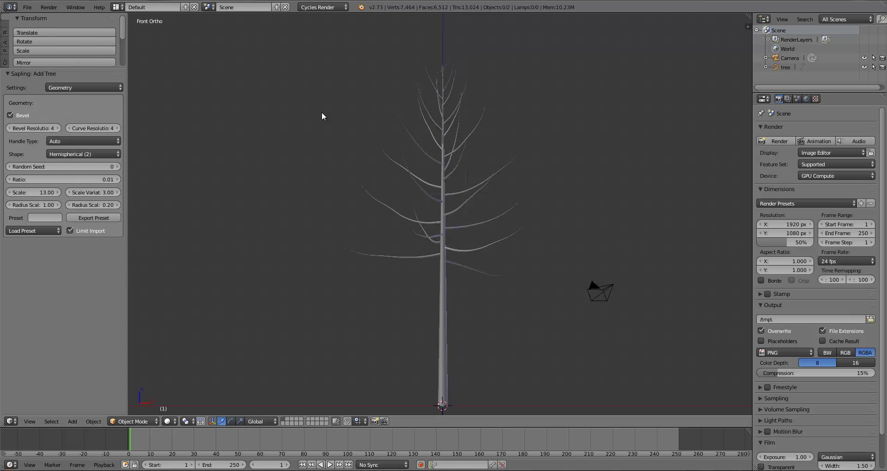
middle_click_drag(443, 183, 547, 246)
scroll(408, 222, "down", 2)
key("KP_1")
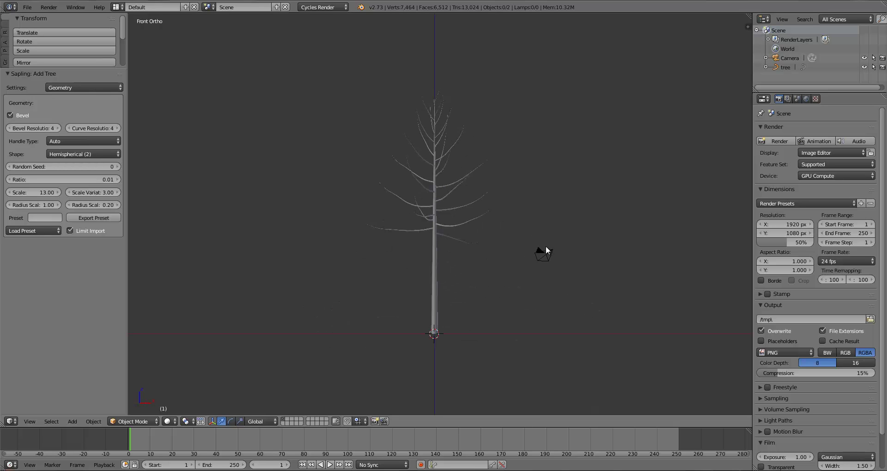
Inspect the tree in wireframe and solid display from an angle and the front, keeping its shape at Hemispherical (2).
scroll(532, 250, "up", 3)
scroll(522, 254, "down", 1)
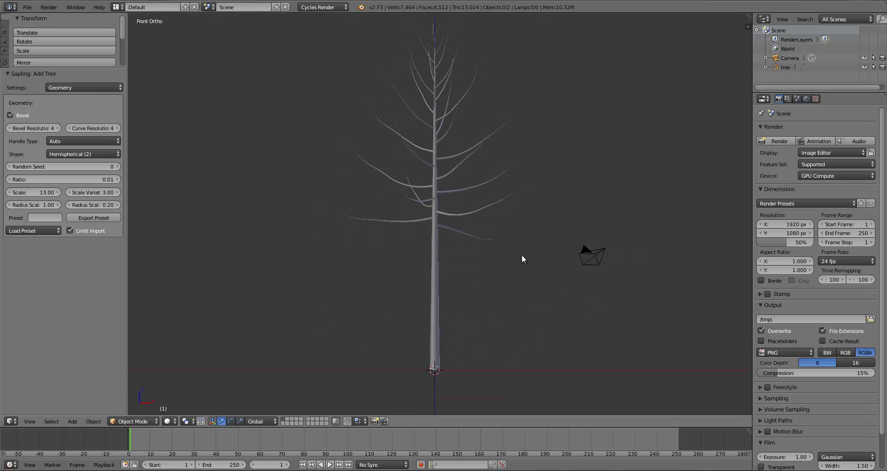
key("z")
mouse_move(517, 217)
middle_mouse_down("shift")
mouse_move(510, 237)
mouse_move(463, 264)
mouse_move(482, 262)
middle_mouse_up("shift")
key("z")
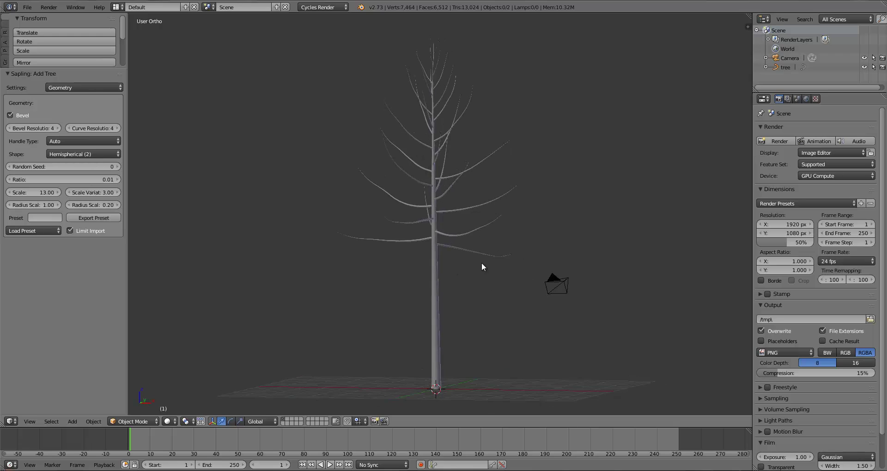
key("KP_1")
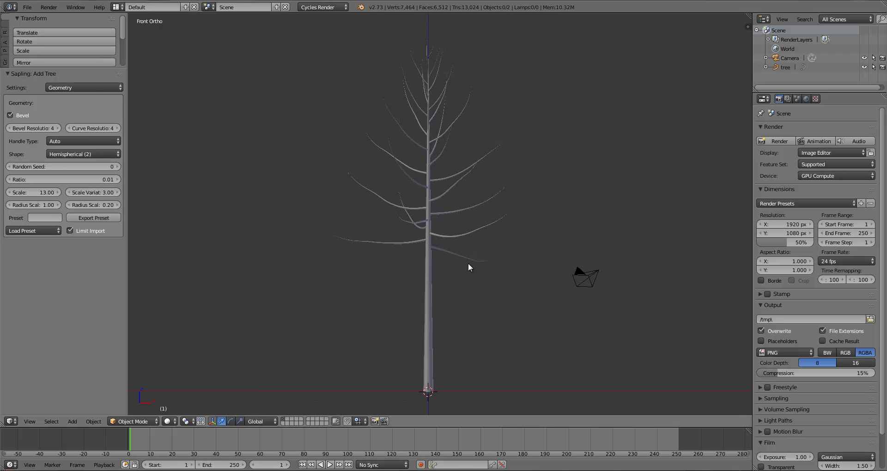
left_click(69, 155)
left_click(85, 120)
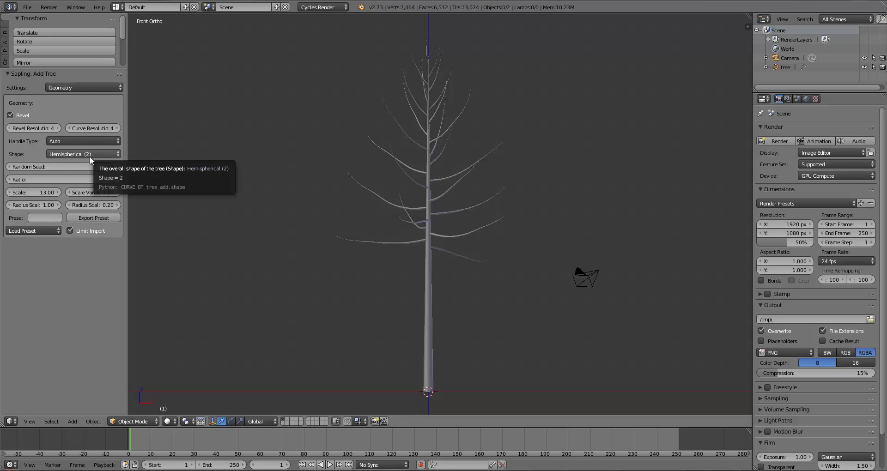
Set the tree's random seed to 3 and check its form from the right side.
left_click(118, 166)
left_click(118, 166)
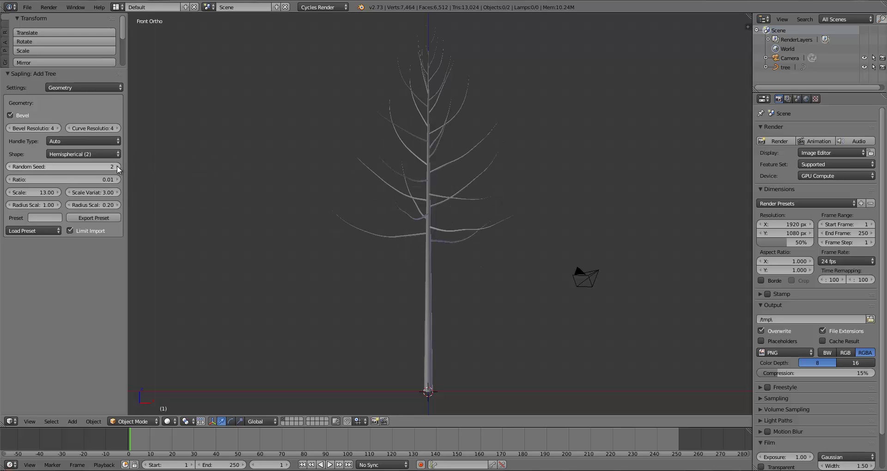
left_click(118, 167)
middle_click_drag(359, 247, 280, 262)
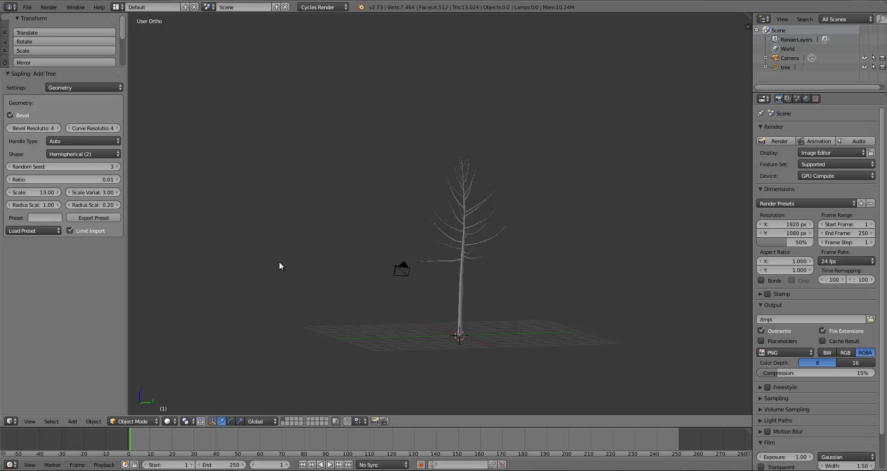
key("KP_3")
scroll(279, 262, "up", 4)
middle_click_drag(282, 211, 275, 198, "shift")
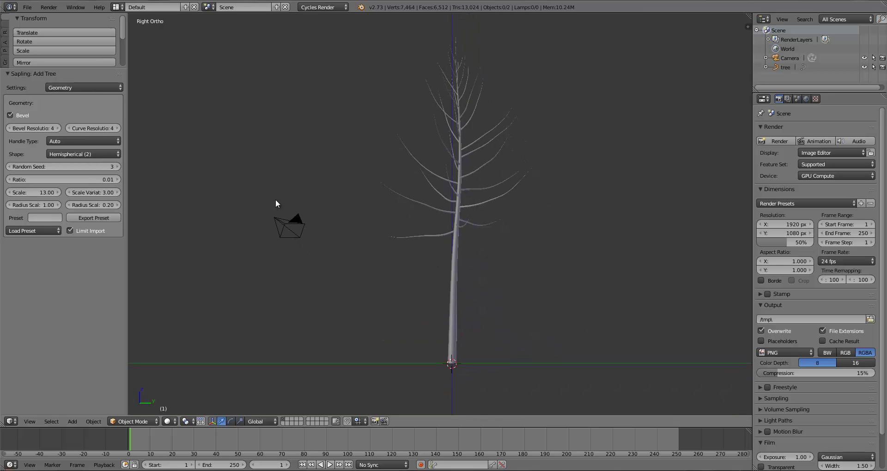
Inspect the reseeded tree in wireframe display and return to a solid front view.
key("z")
middle_click_drag(408, 218, 393, 236, "shift")
scroll(387, 220, "up", 1)
key("KP_1")
key("z")
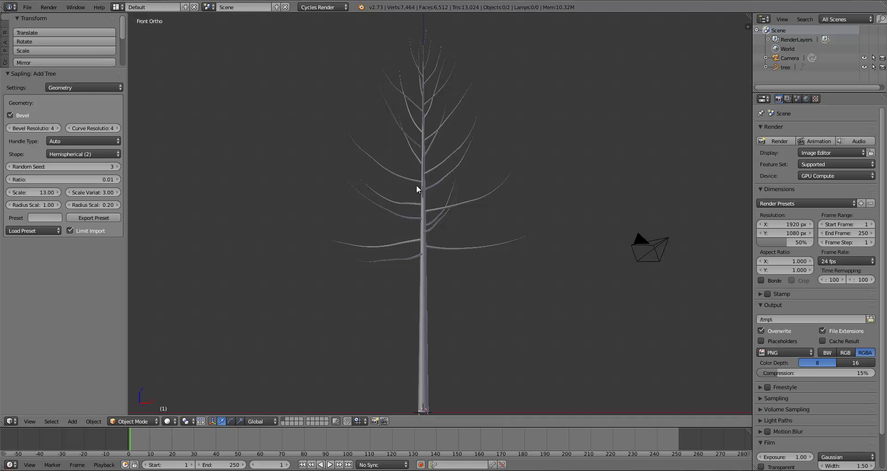
scroll(425, 197, "down", 1)
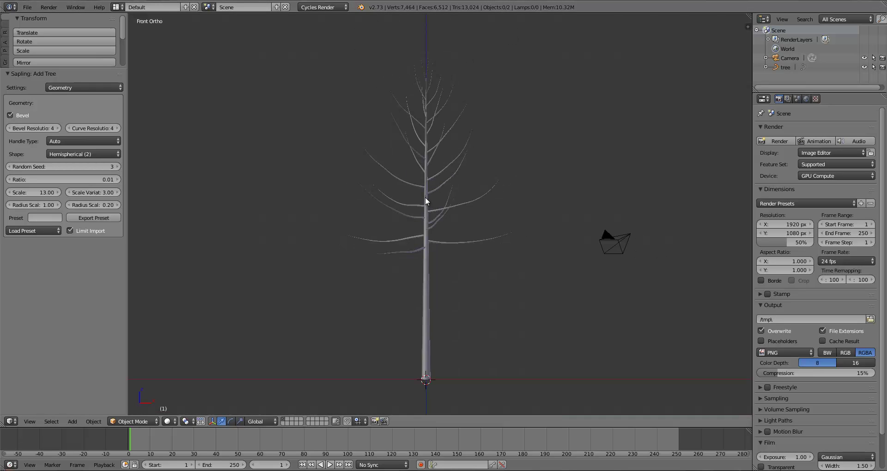
Switch the Sapling settings to Branch Splitting and check the branches in wireframe and solid display.
left_click(63, 90)
left_click(65, 66)
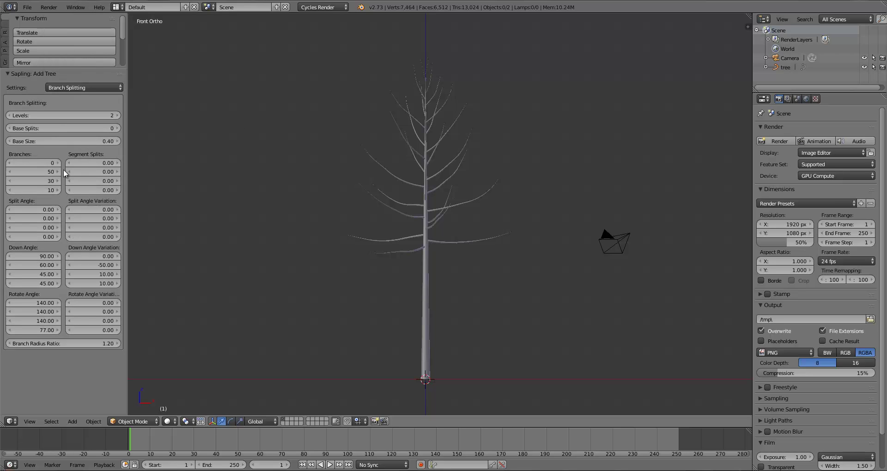
scroll(374, 248, "up", 2)
key("z")
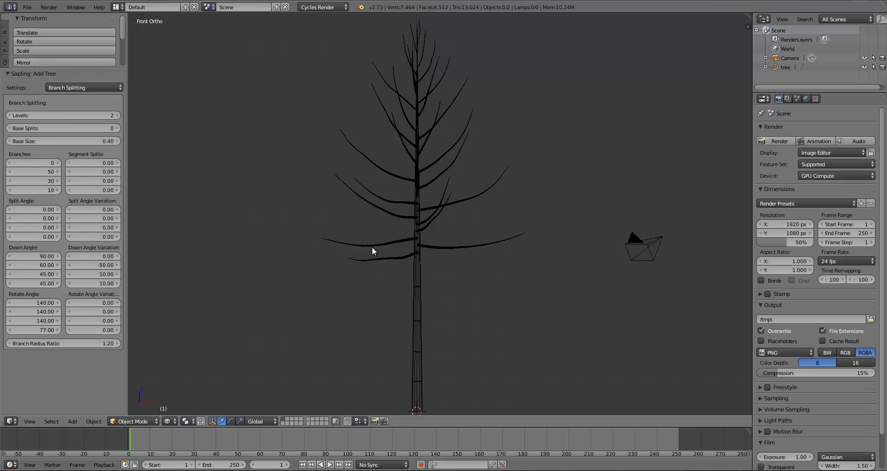
key("z")
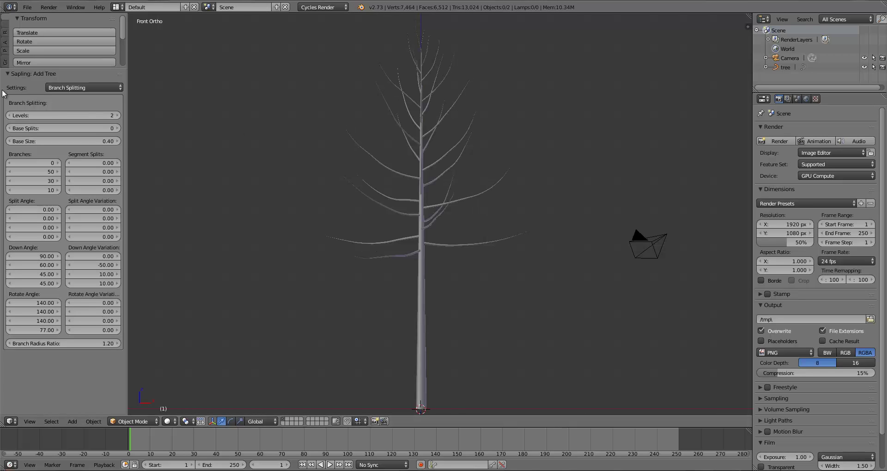
Set the tree's base splits to 2 and check the divided trunk from several angles and the front.
left_click(118, 128)
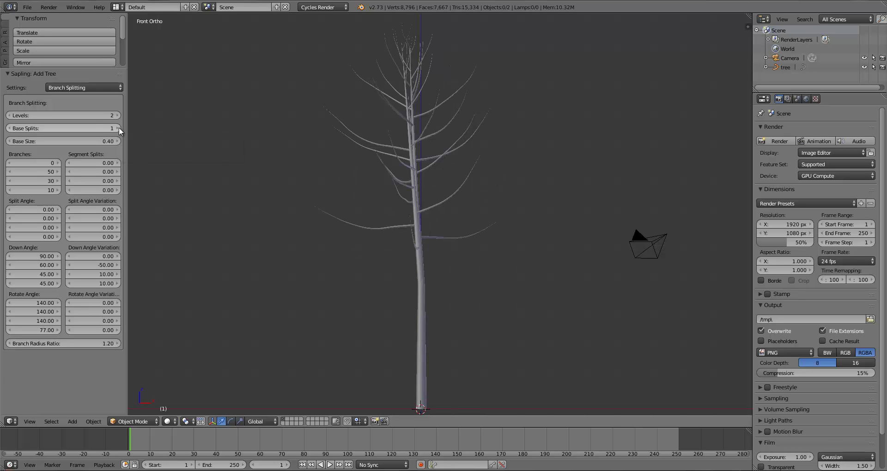
left_click(118, 128)
middle_click_drag(466, 259, 376, 277)
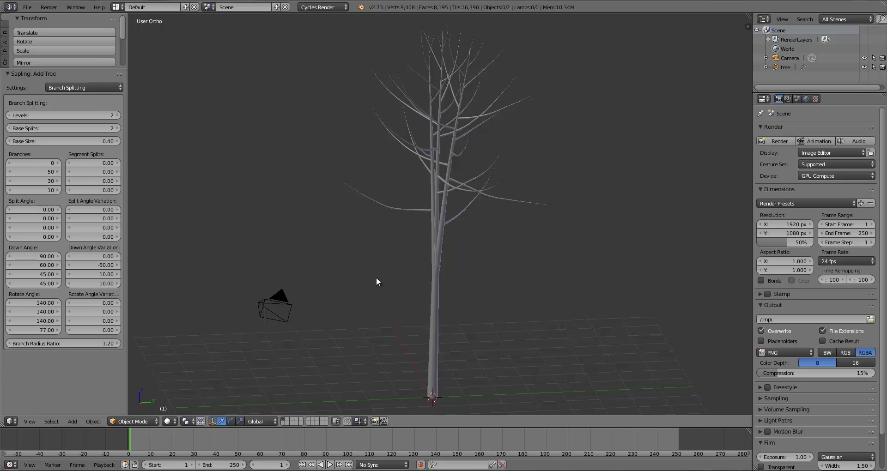
middle_click_drag(376, 278, 405, 278)
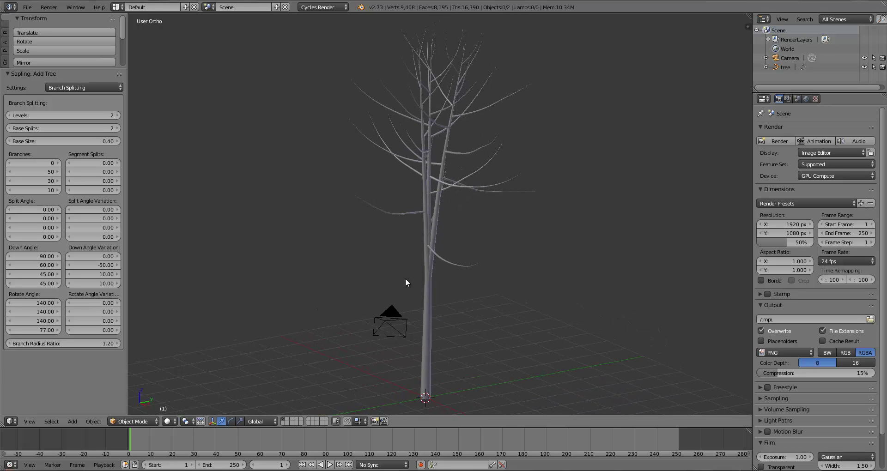
key("KP_1")
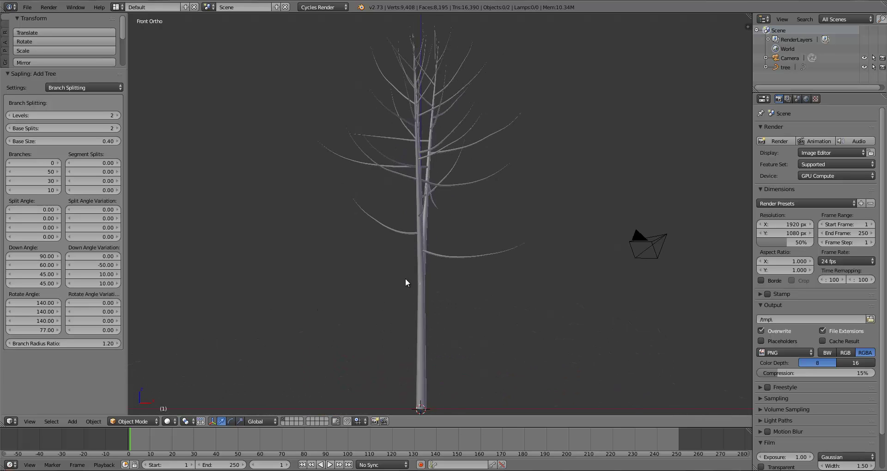
Try a base size of 0.15 for the tree and restore it to 0.40.
left_click(82, 140)
type("0.15")
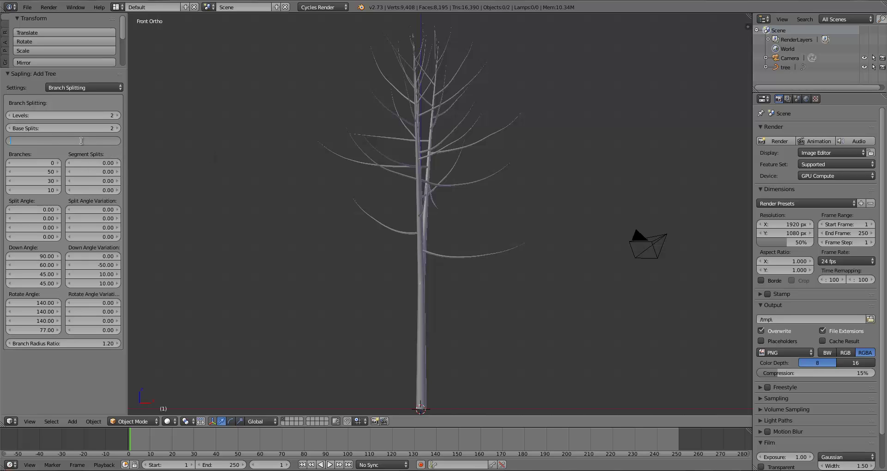
key("Return")
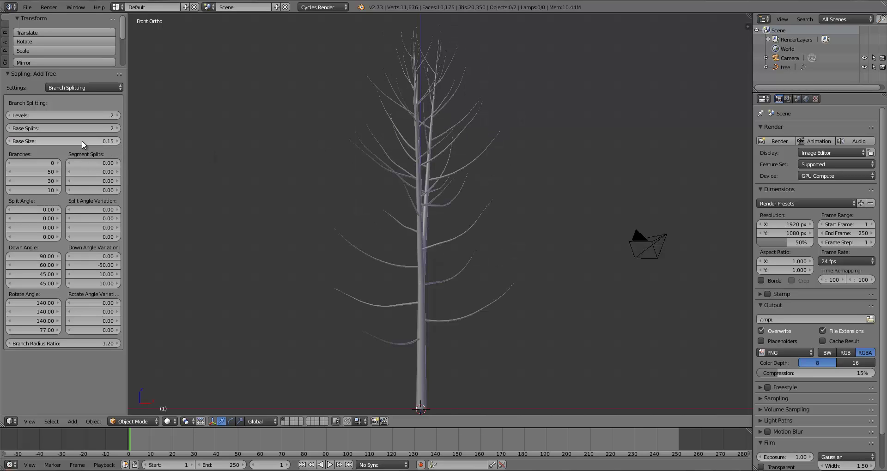
left_click(82, 140)
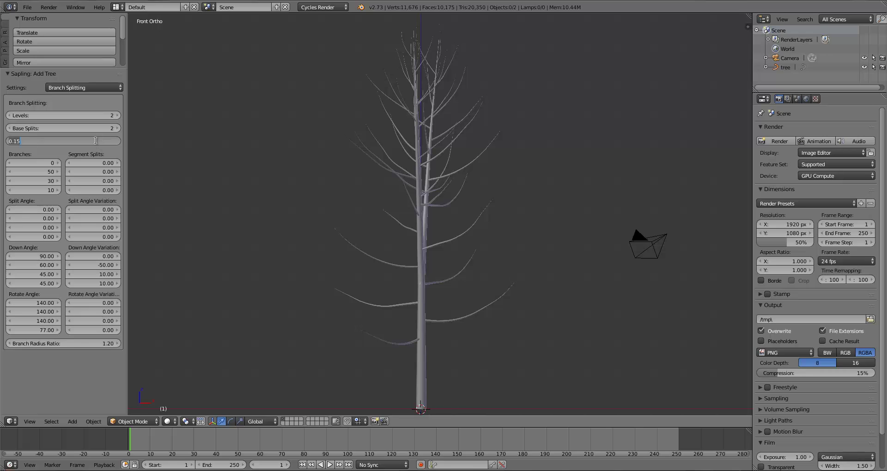
key("BackSpace")
type("0.4")
key("Return")
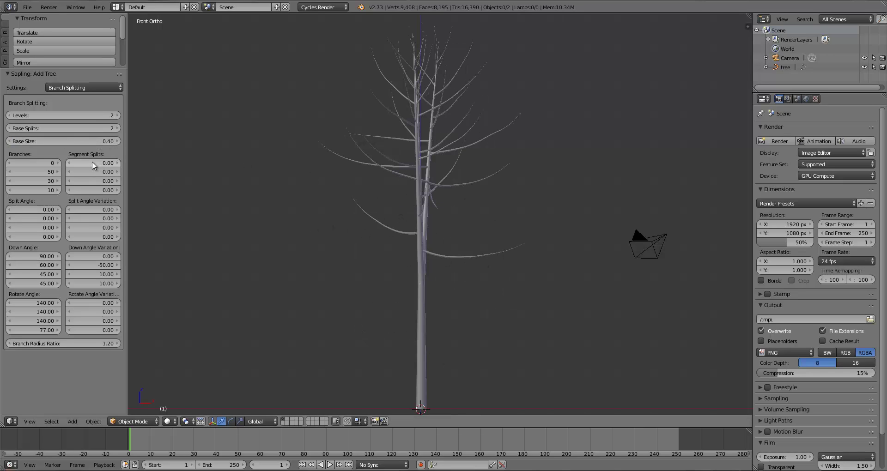
Set the tree's base size to 0.15 and check the lower branches along the trunk from the front.
left_click(86, 138)
type("0.15")
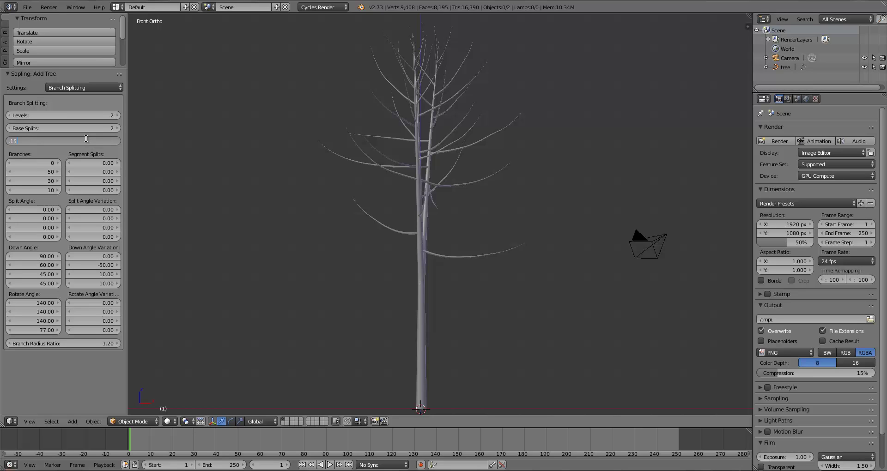
key("Return")
scroll(434, 284, "down", 2, "shift")
scroll(422, 194, "down", 3, "shift")
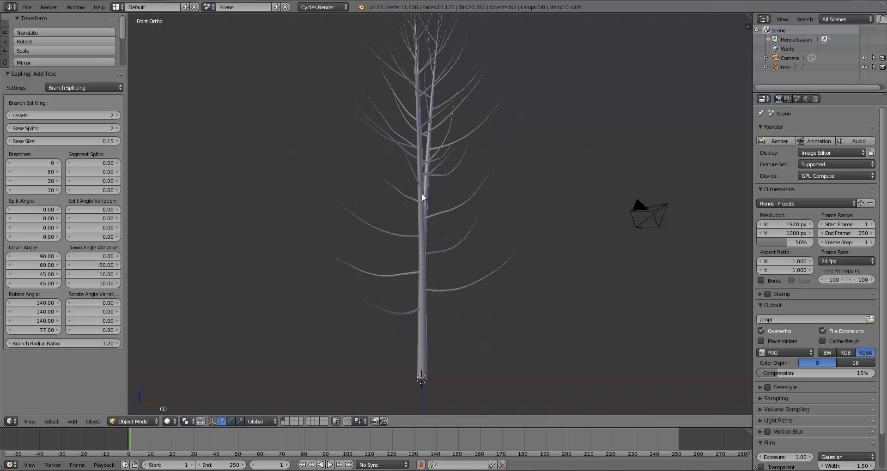
middle_click_drag(443, 333, 420, 296)
key("KP_1")
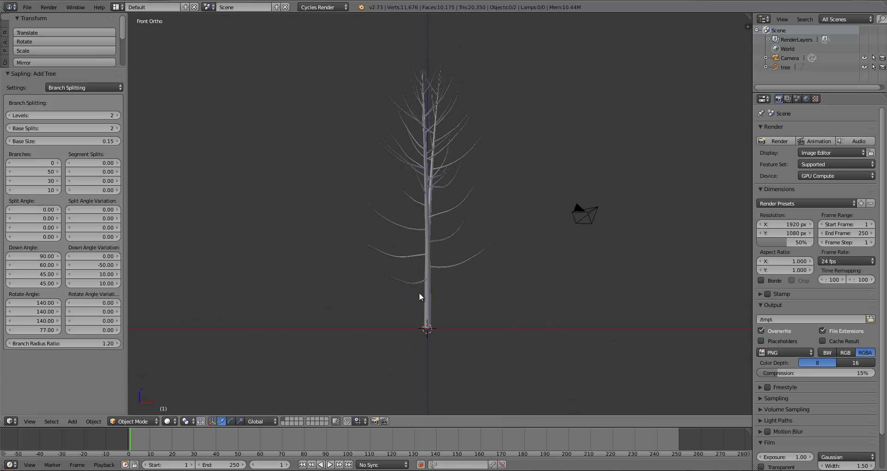
Try 75 for the second-level branch count and raise it to 80.
left_click(42, 172)
type("75")
key("Return")
middle_click_drag(508, 197, 300, 205)
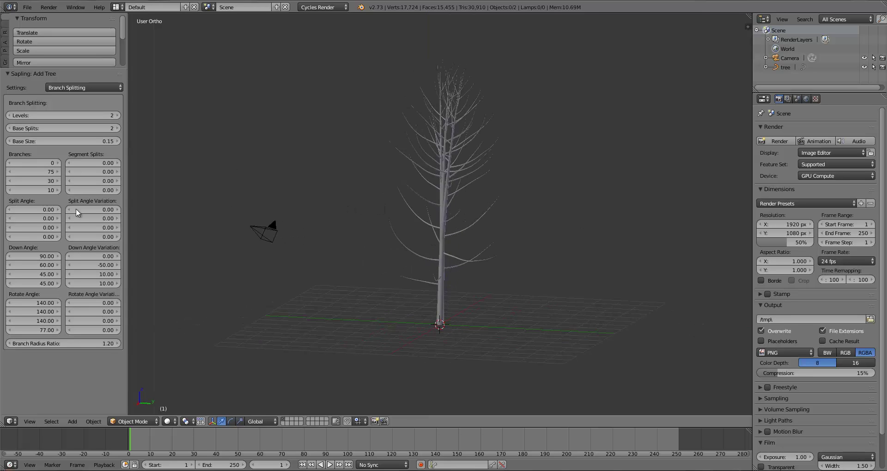
left_click(42, 171)
type("80")
key("Return")
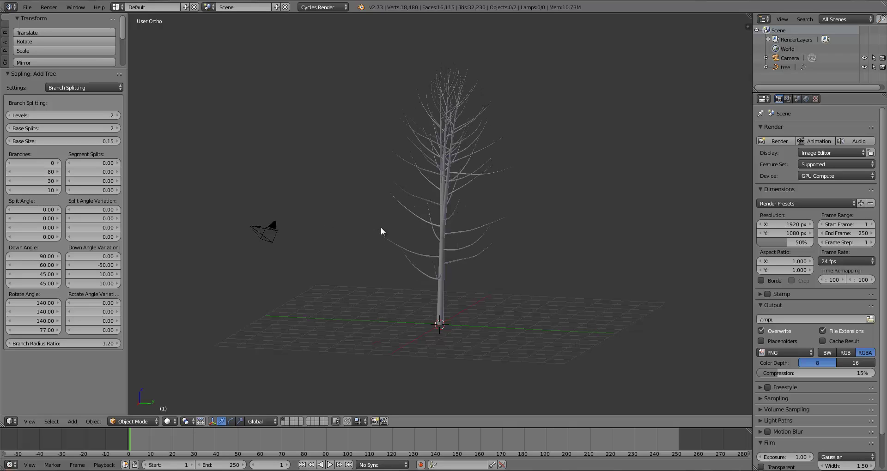
Examine the density and distribution of the tree's branches from the front, the side and above.
key("KP_1")
scroll(381, 220, "up", 1)
middle_click_drag(381, 225, 323, 239, "shift")
scroll(381, 220, "up", 1)
scroll(404, 231, "down", 1)
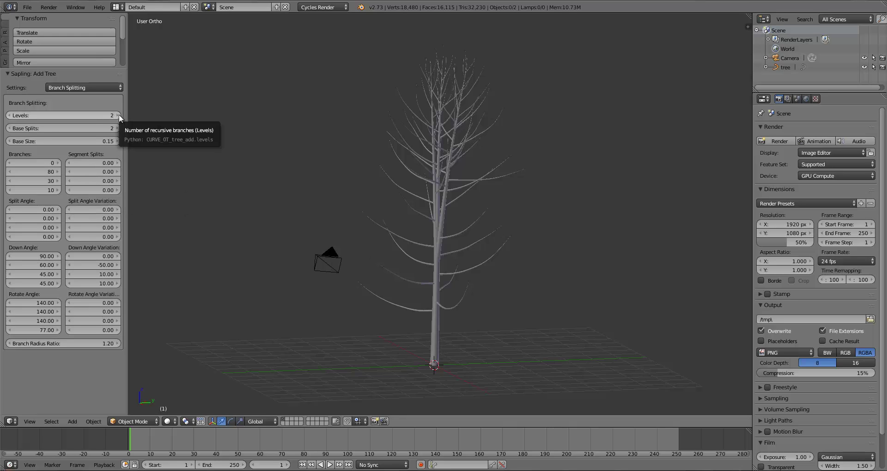
middle_click_drag(392, 231, 418, 224)
key("KP_1")
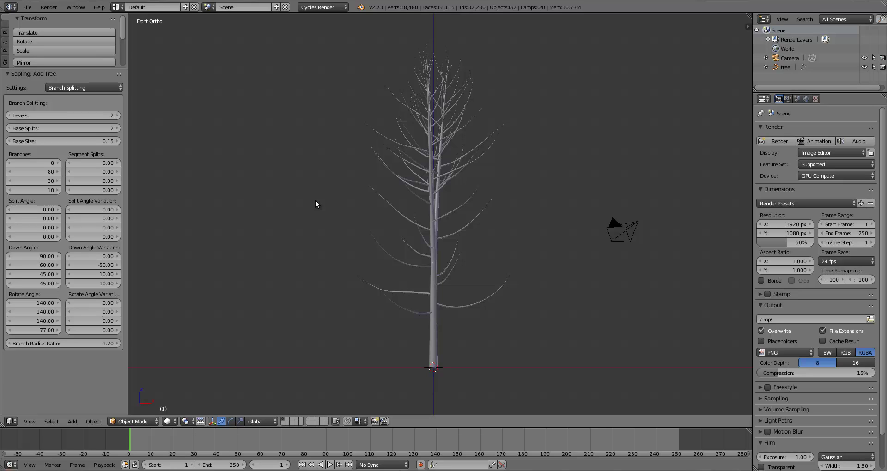
middle_click_drag(322, 213, 317, 212, "shift")
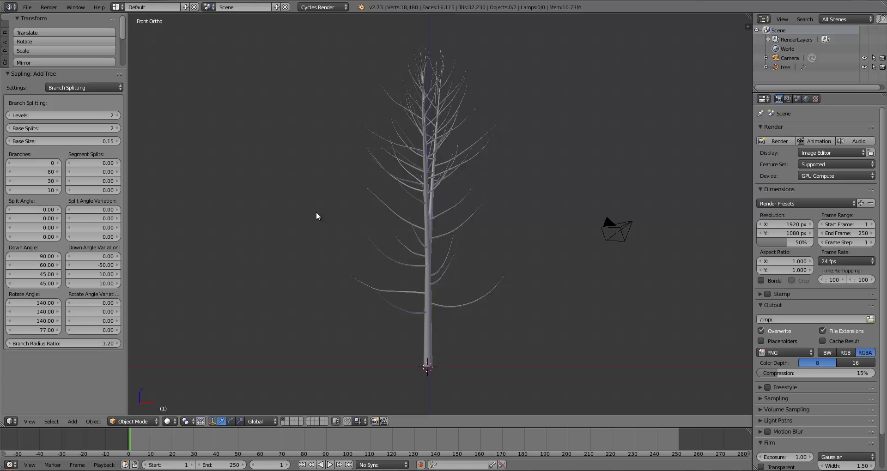
middle_click_drag(426, 203, 165, 181)
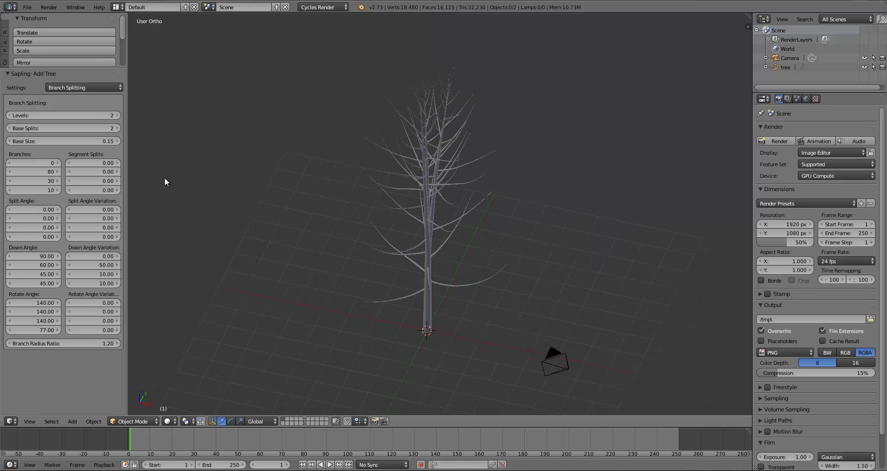
Try second-level segment splits of 0.50 and 0.45 and compare the branching.
left_click(101, 173)
key("Return")
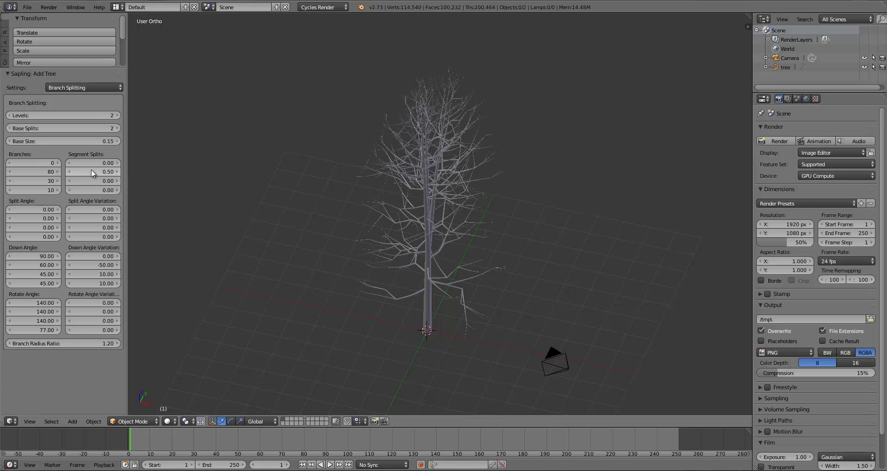
middle_click_drag(332, 228, 402, 213)
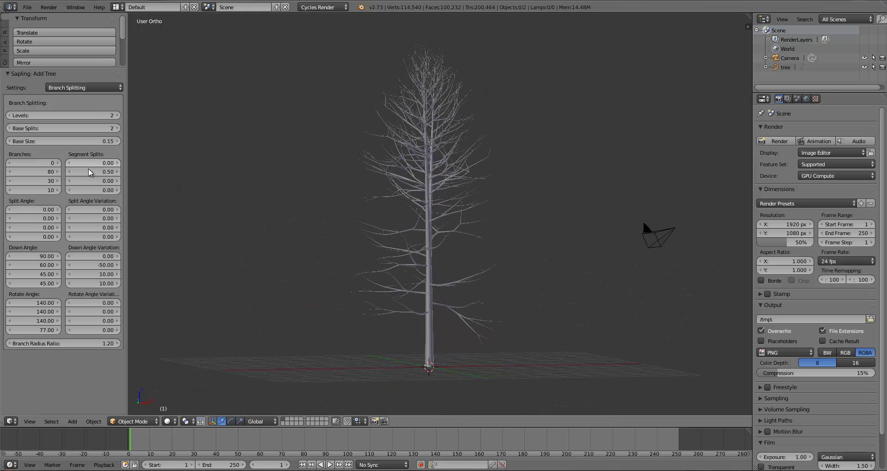
left_click(99, 174)
type(".45")
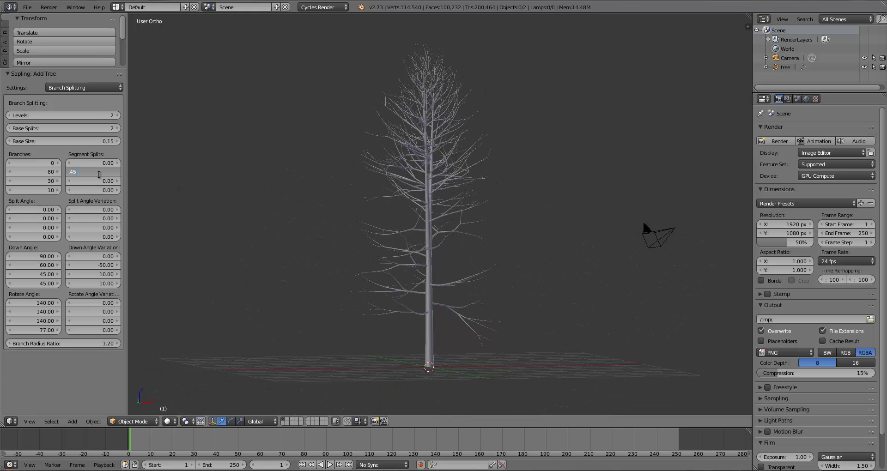
key("Return")
Set the second-level segment splits to 0.48 and check the forked branches from the front and up close.
left_click(98, 174)
type(".4")
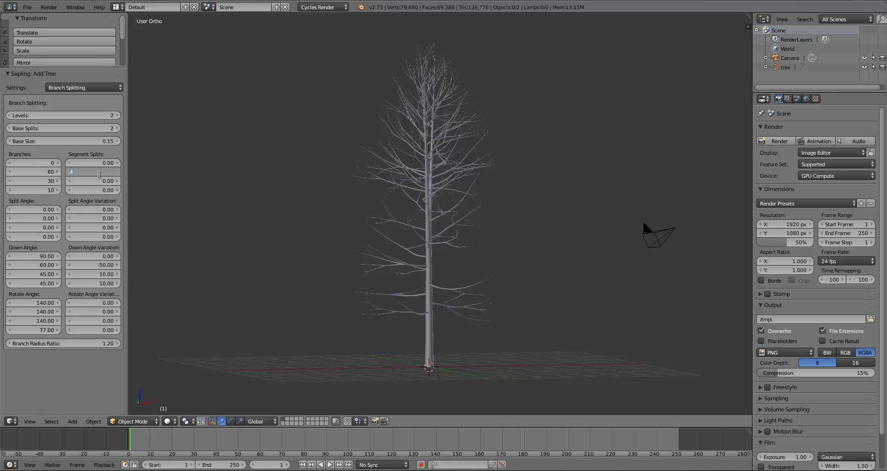
type("8")
key("Return")
mouse_move(372, 210)
middle_mouse_down()
mouse_move(288, 206)
mouse_move(394, 211)
mouse_move(380, 199)
mouse_move(359, 203)
middle_mouse_up()
key("KP_1")
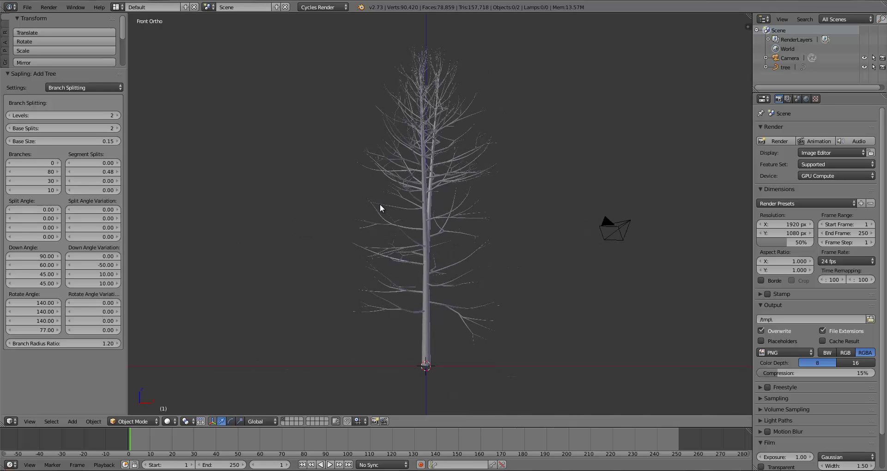
middle_click_drag(458, 159, 484, 183)
scroll(422, 216, "up", 5)
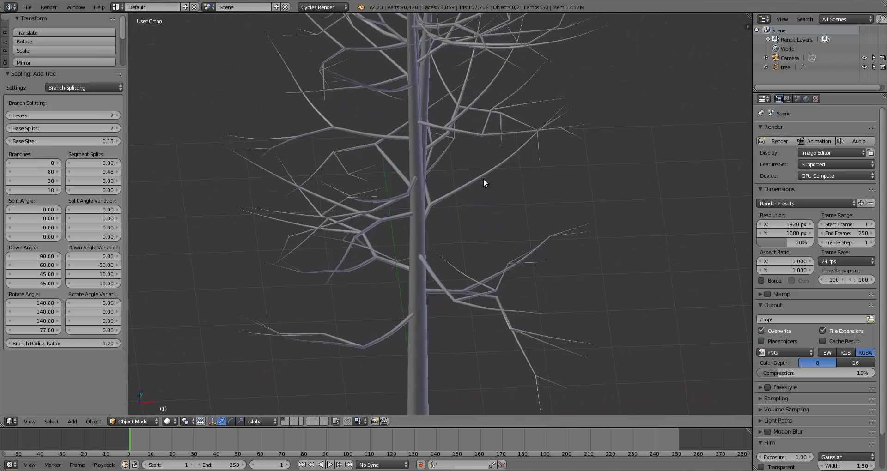
Try a second-level branch count of 15 and zoom in on the individual forks.
left_click(45, 171)
type("15")
key("Return")
scroll(403, 160, "down", 4)
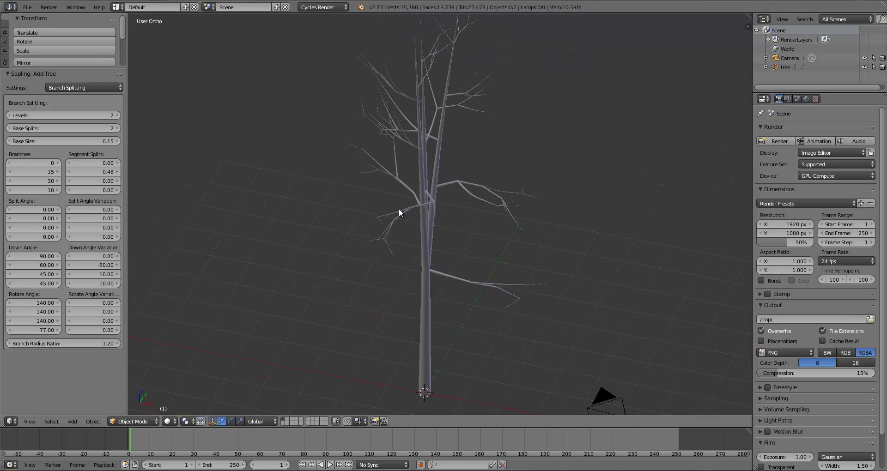
scroll(399, 208, "up", 6)
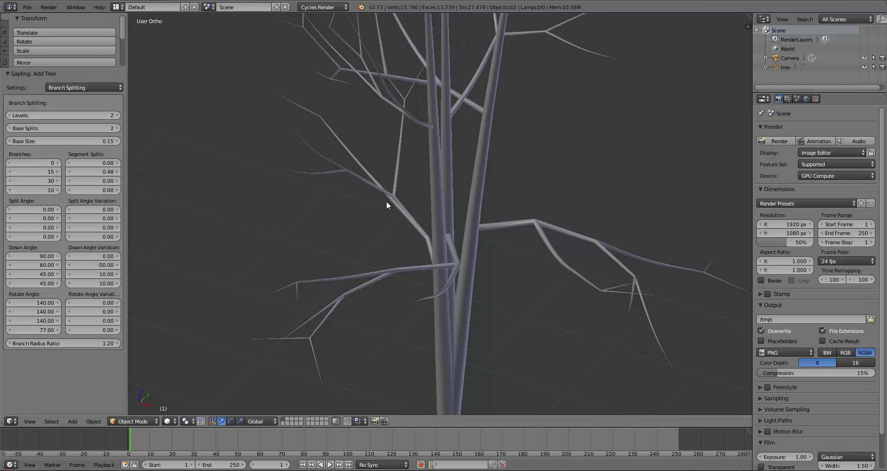
Examine how the sparse branches split and spread around the trunk from several angles and the front.
scroll(386, 201, "down", 3)
middle_click_drag(386, 201, 506, 209)
middle_click_drag(612, 248, 453, 220)
scroll(481, 236, "down", 2)
scroll(454, 224, "up", 5)
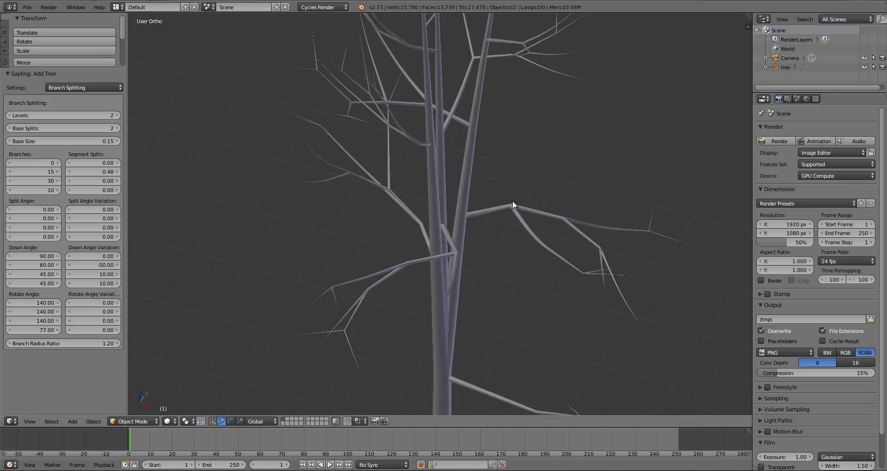
scroll(476, 214, "down", 3)
middle_click_drag(470, 226, 532, 253)
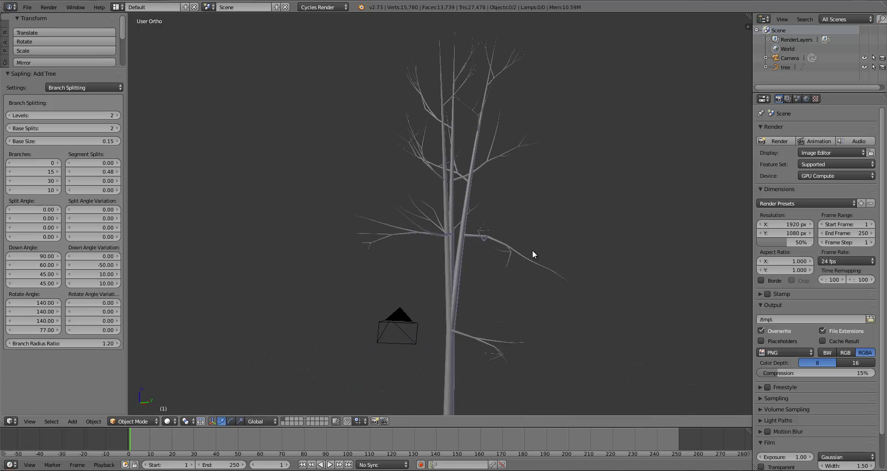
key("KP_0")
key("KP_1")
scroll(508, 255, "down", 2)
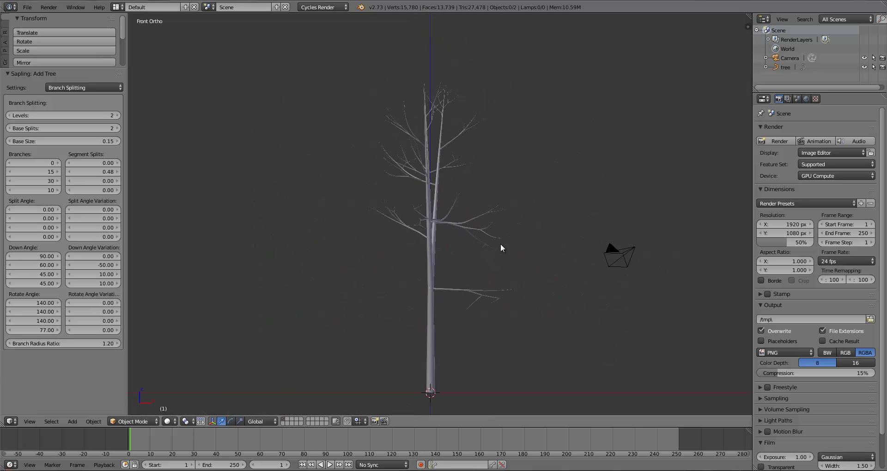
scroll(470, 236, "up", 1)
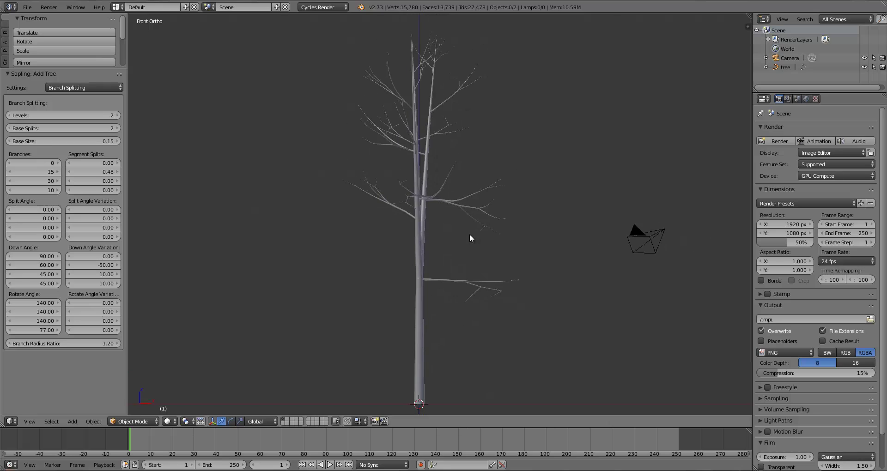
Set the second-level branch count back to 80 and inspect the branching up close.
left_click(38, 171)
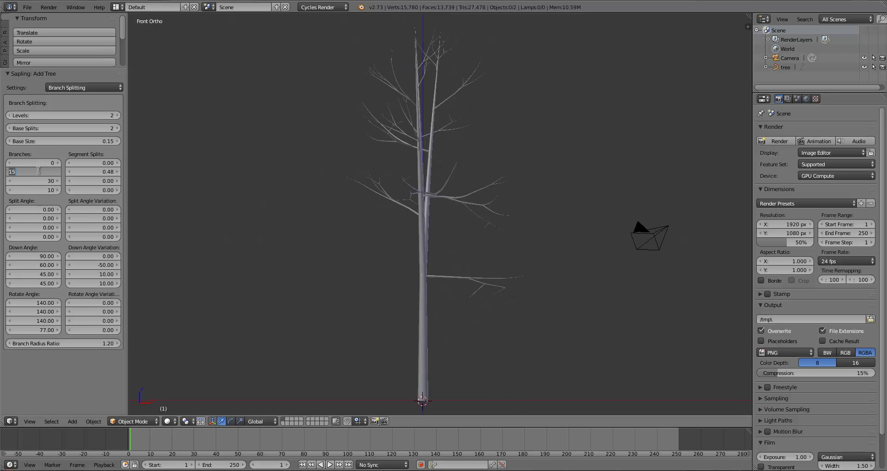
key("Return")
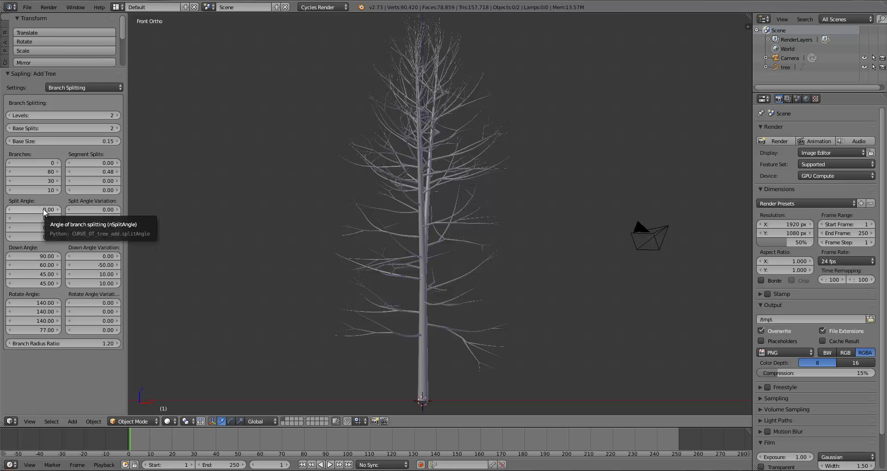
middle_click_drag(475, 175, 390, 212)
scroll(422, 190, "up", 4)
scroll(445, 198, "down", 5)
scroll(381, 213, "up", 4)
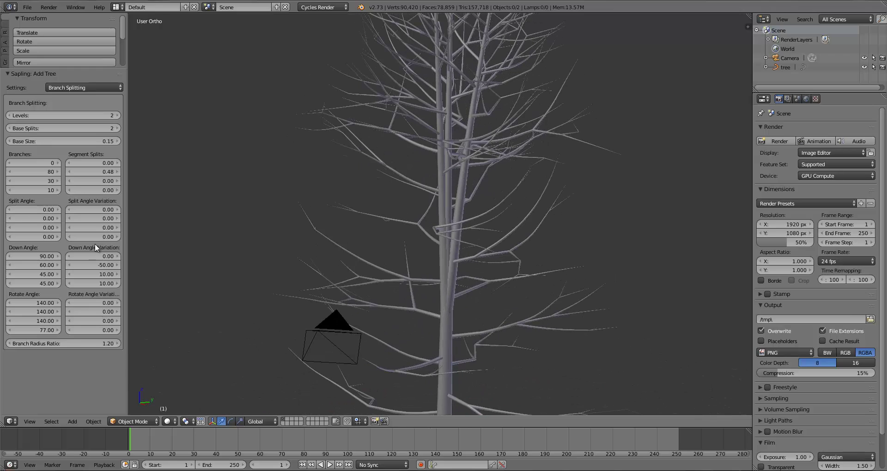
Set the first-level split angle to 15 and check the trunk fork from an angle and the front.
left_click(40, 209)
key("Return")
scroll(400, 259, "down", 2)
middle_click_drag(400, 259, 429, 254)
scroll(212, 272, "down", 3)
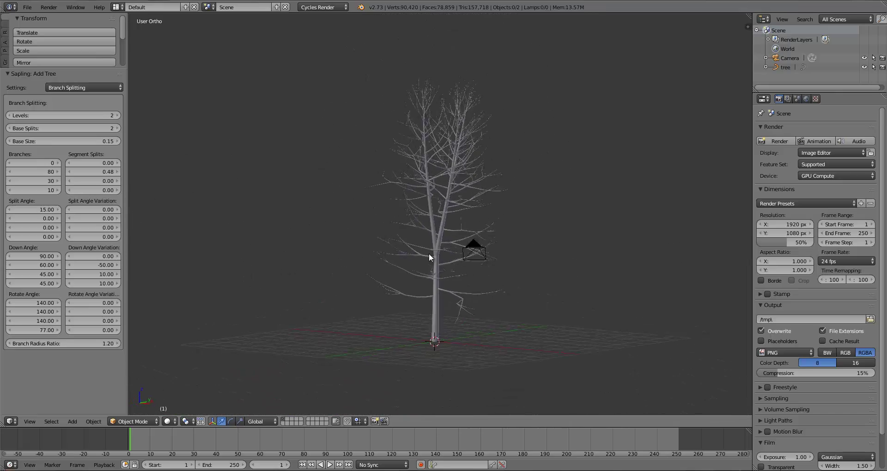
key("KP_1")
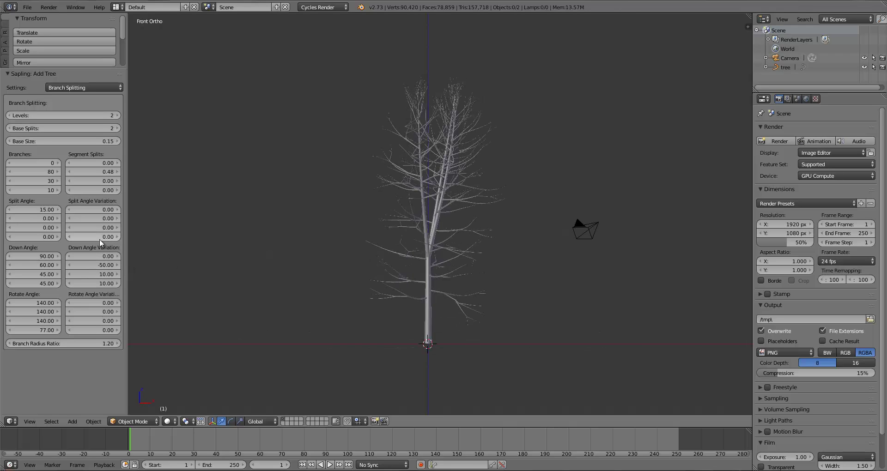
Set the first-level split angle variation to 25 and check the trunks from around the tree.
left_click(97, 210)
type("25")
key("Return")
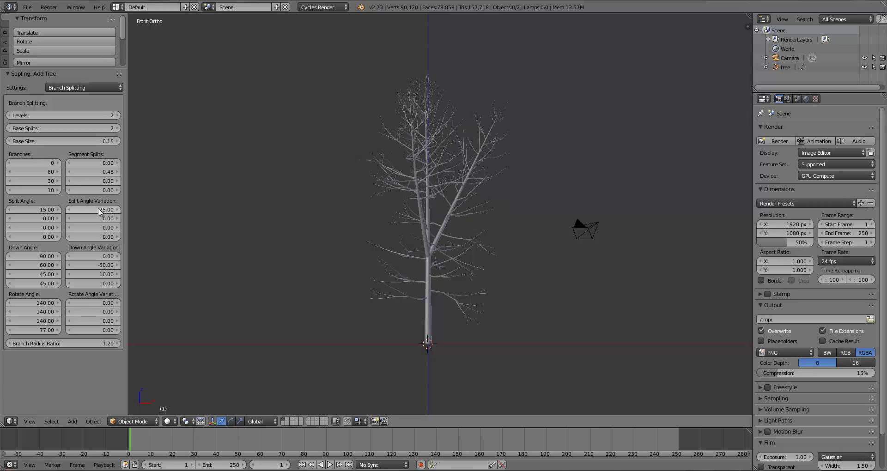
middle_click_drag(564, 239, 376, 215)
key("KP_1")
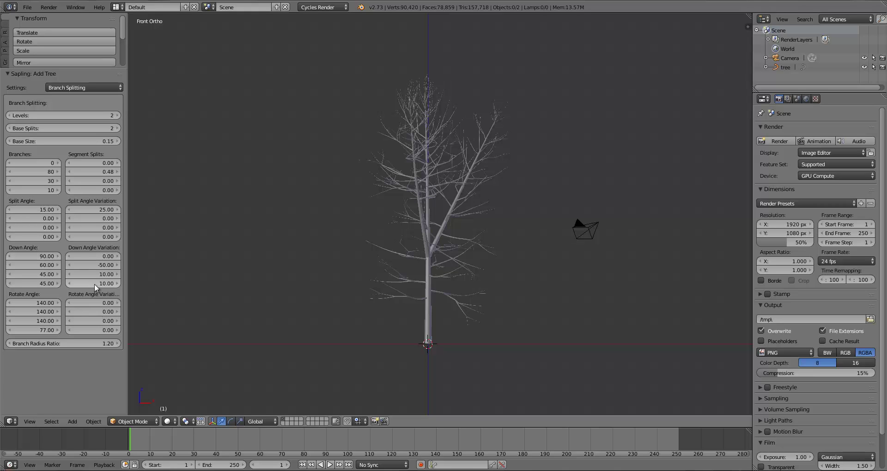
Set the second-level rotate angle variation to 5 and check the branches up close and from the front.
left_click(96, 311)
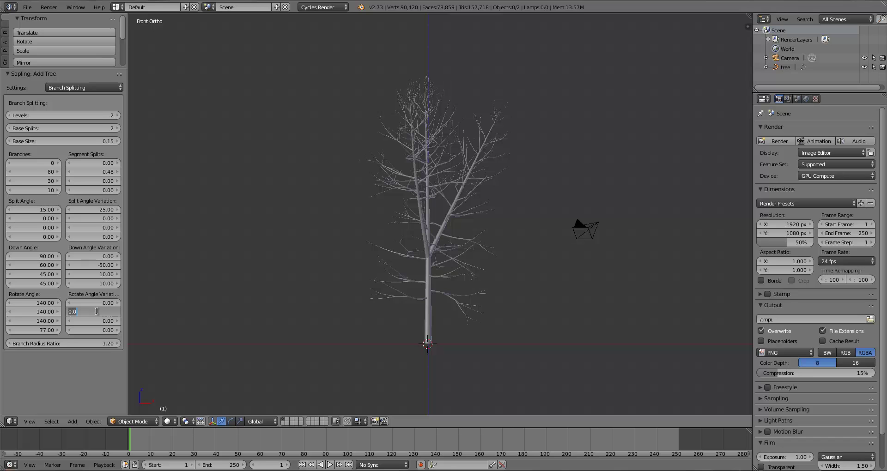
type("5")
key("Return")
middle_click_drag(434, 230, 432, 250)
scroll(404, 252, "up", 5)
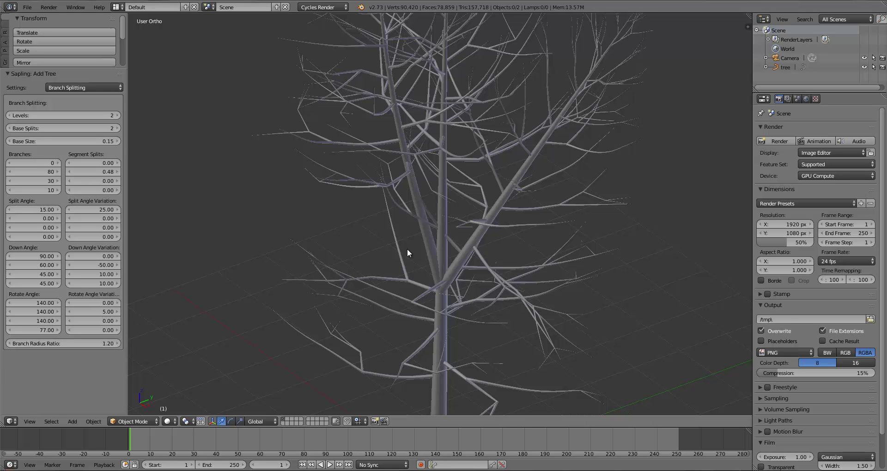
scroll(407, 249, "down", 6)
key("KP_1")
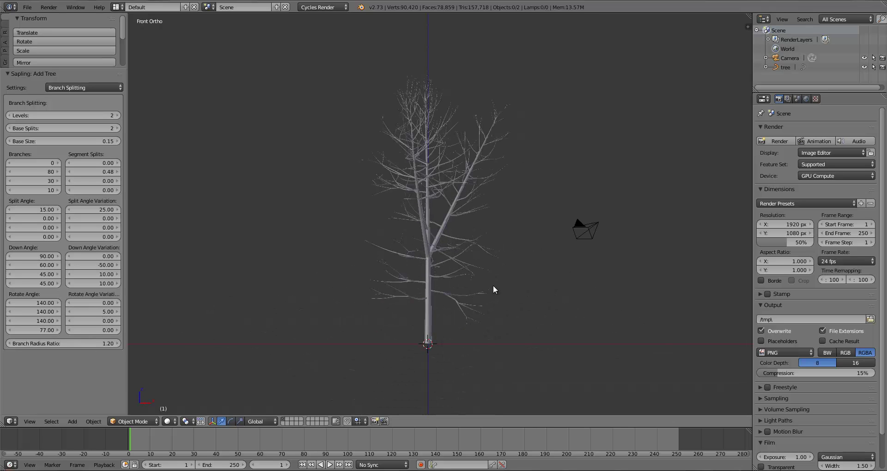
Try a branch radius ratio of 1.3, raise it to 1.35, and inspect the branch thickness at the trunk.
scroll(492, 286, "up", 4)
scroll(459, 218, "up", 2)
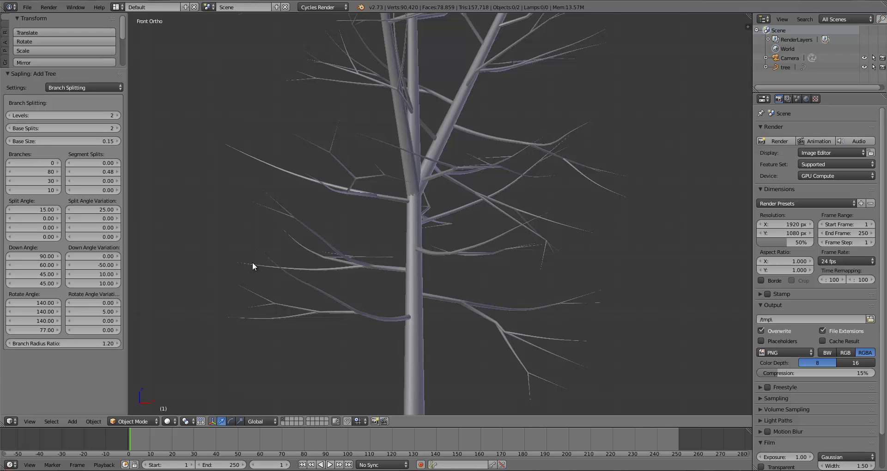
scroll(272, 289, "down", 3)
left_click(75, 343)
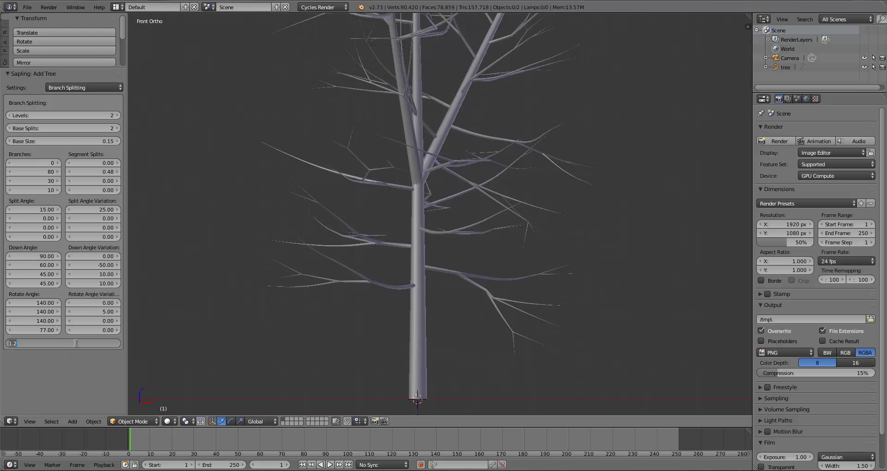
type("1.3")
key("Return")
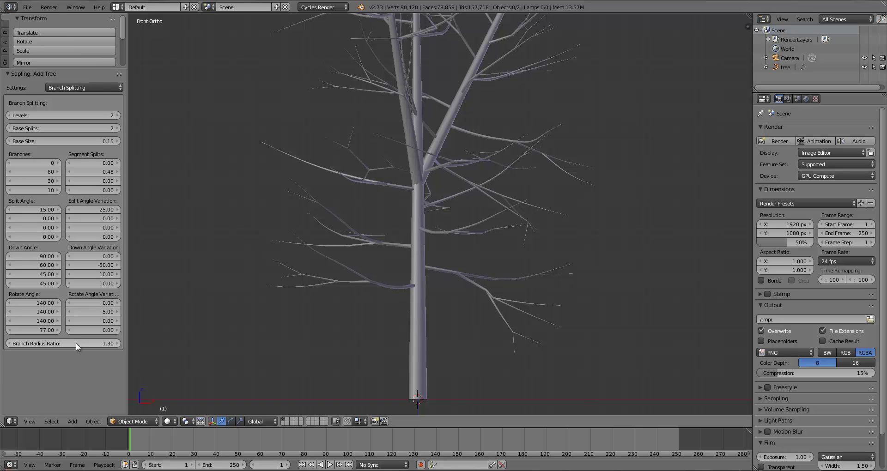
left_click(75, 343)
type("1.35")
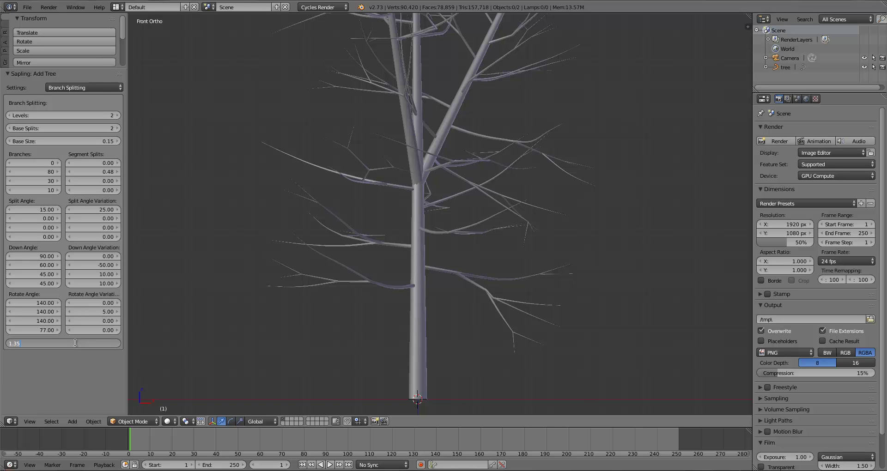
key("Return")
scroll(410, 340, "up", 5)
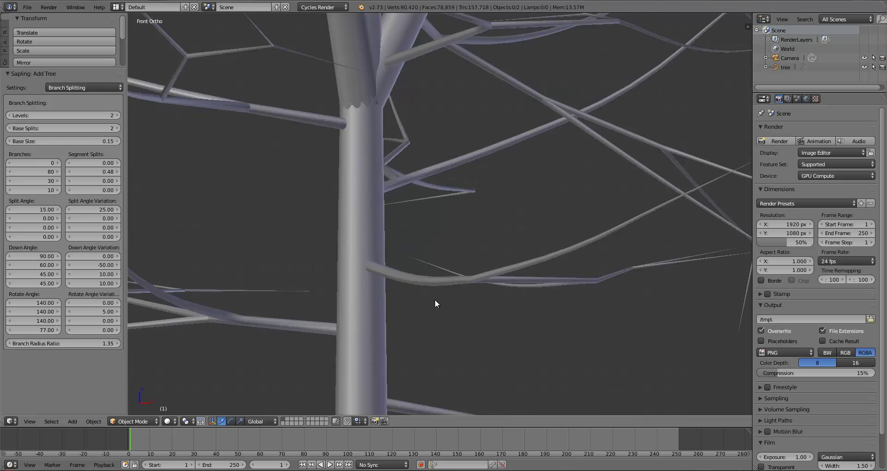
Examine the whole tree from the front and at an angle, comparing wireframe and solid shading.
scroll(434, 299, "down", 6)
mouse_move(455, 259)
middle_mouse_down()
mouse_move(397, 266)
mouse_move(459, 244)
middle_mouse_up()
key("KP_1")
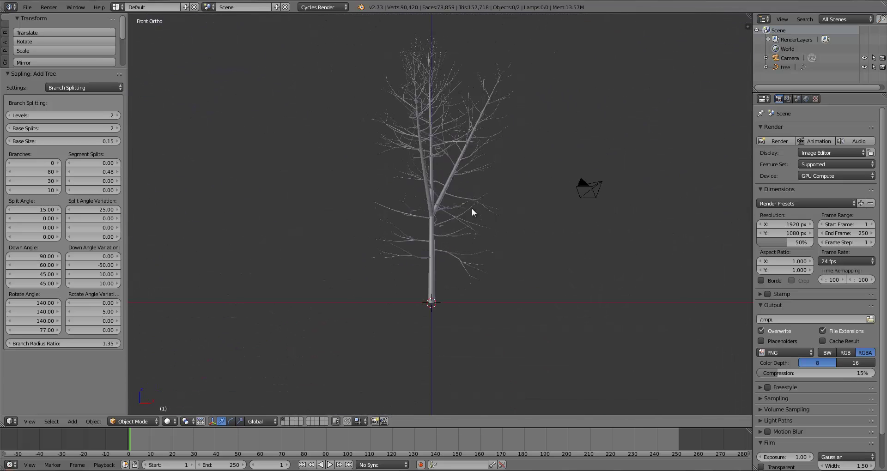
scroll(473, 209, "up", 3)
key("z")
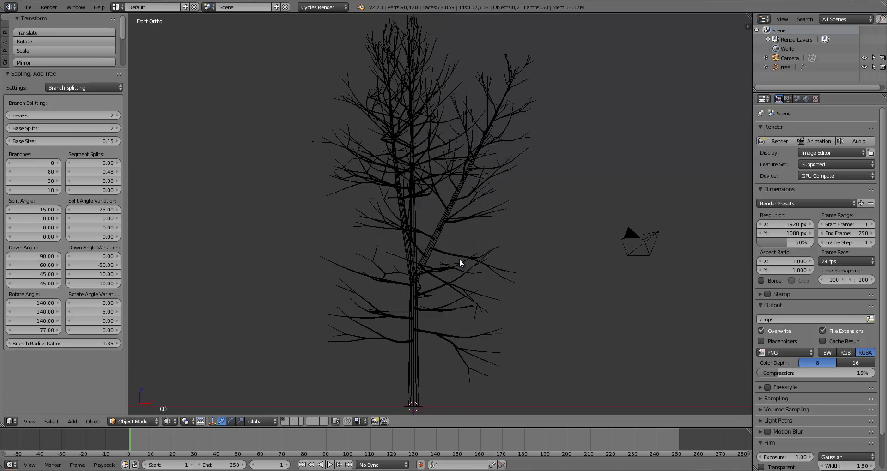
scroll(478, 227, "down", 2)
key("z")
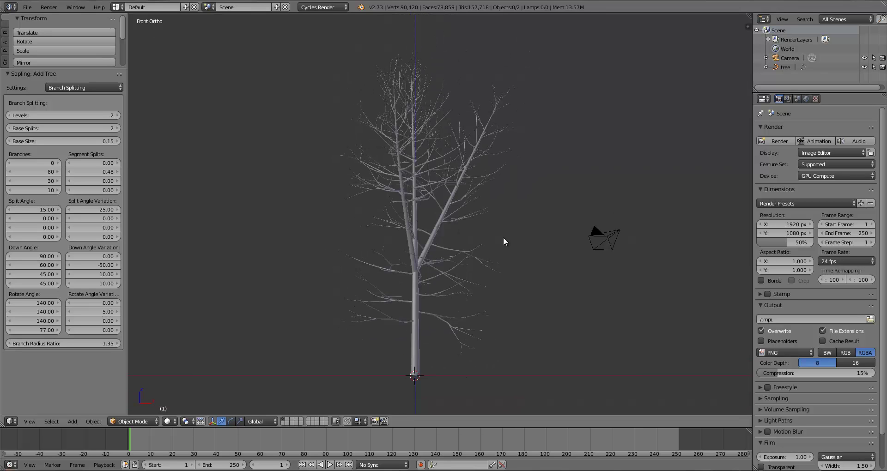
middle_click_drag(504, 238, 453, 253)
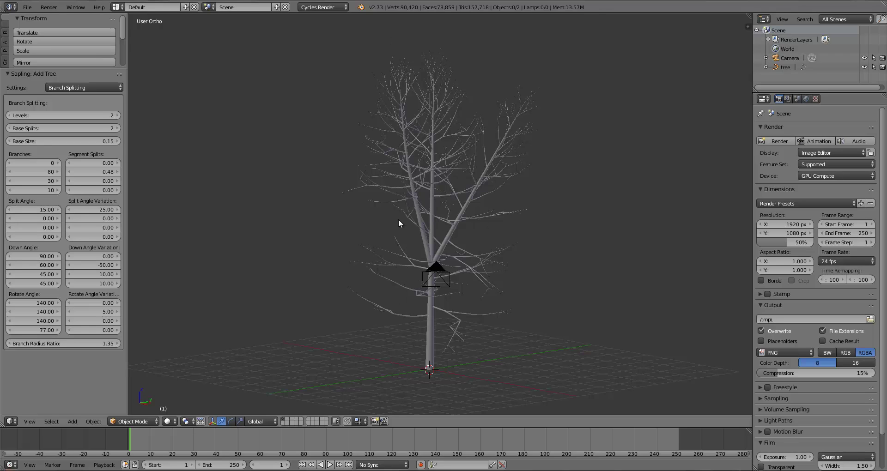
key("KP_1")
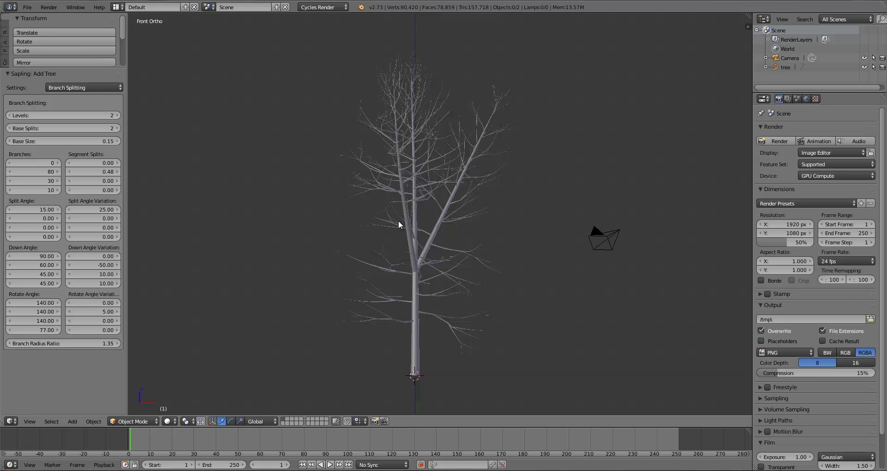
middle_click_drag(437, 254, 405, 248)
scroll(440, 230, "up", 3)
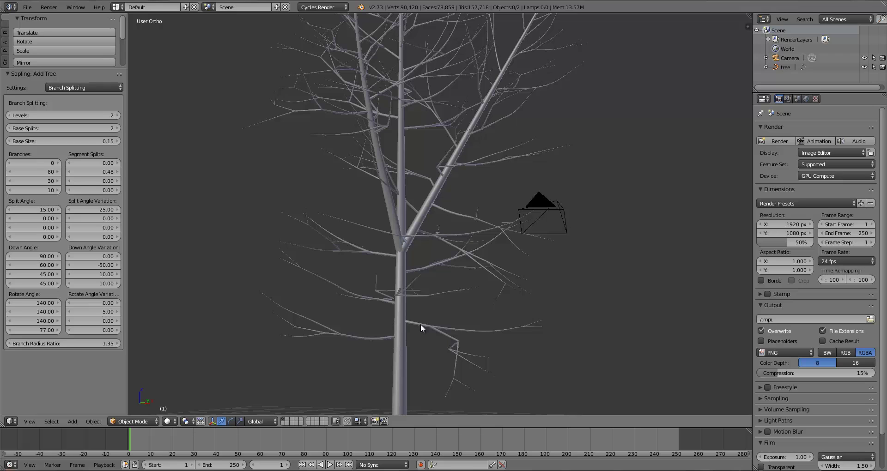
key("KP_1")
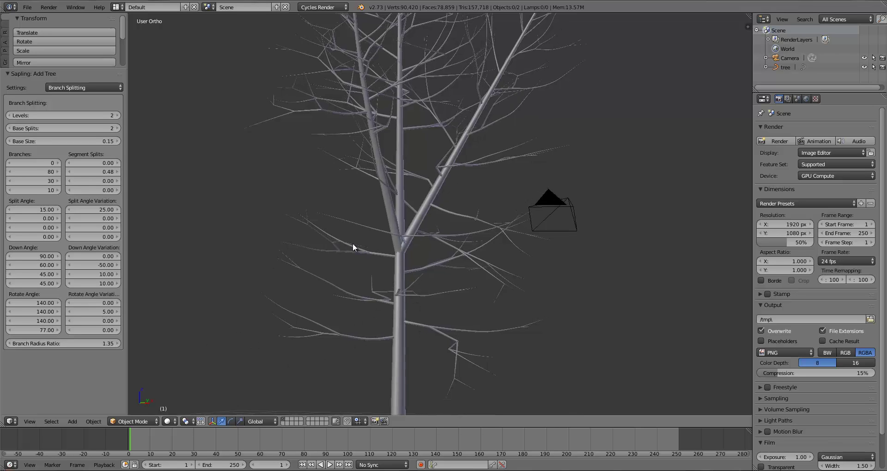
middle_click_drag(387, 210, 401, 228, "shift")
scroll(400, 229, "down", 3)
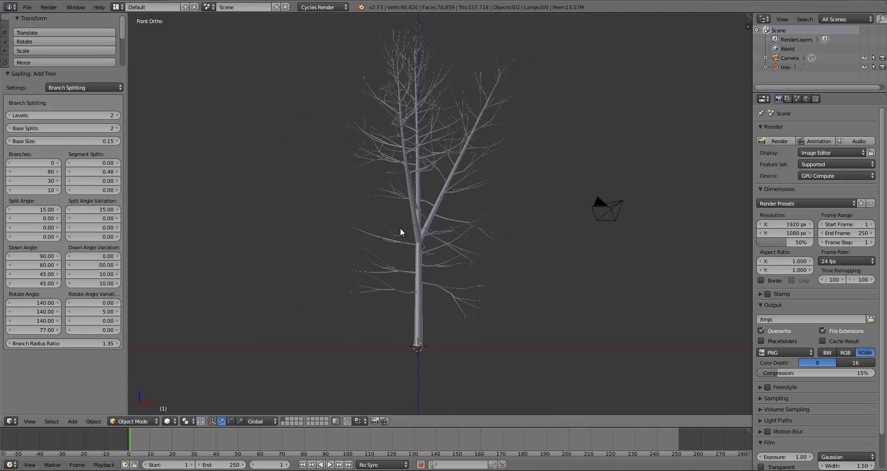
scroll(423, 224, "down", 1)
key("z")
key("z")
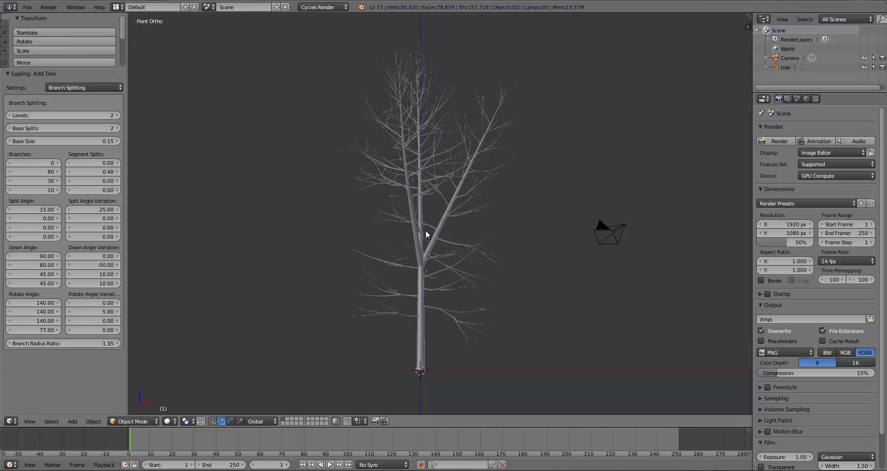
Switch to the Branch Growth settings and set the vertical attraction to 0.35.
left_click(78, 89)
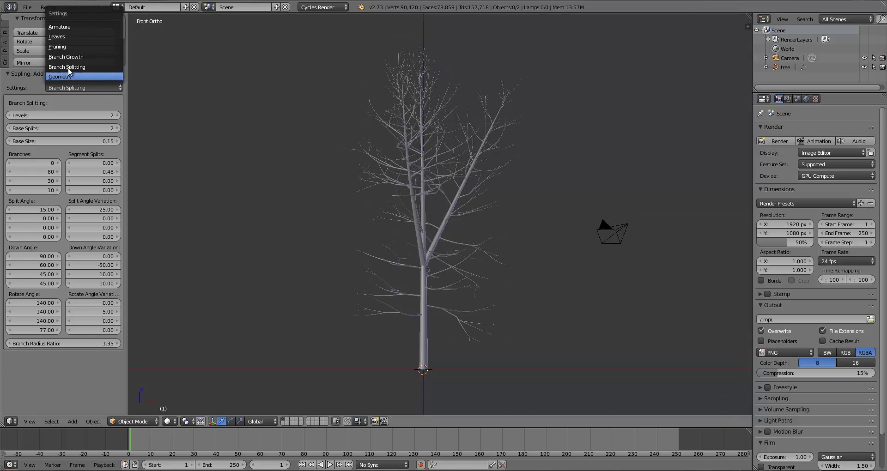
left_click(66, 55)
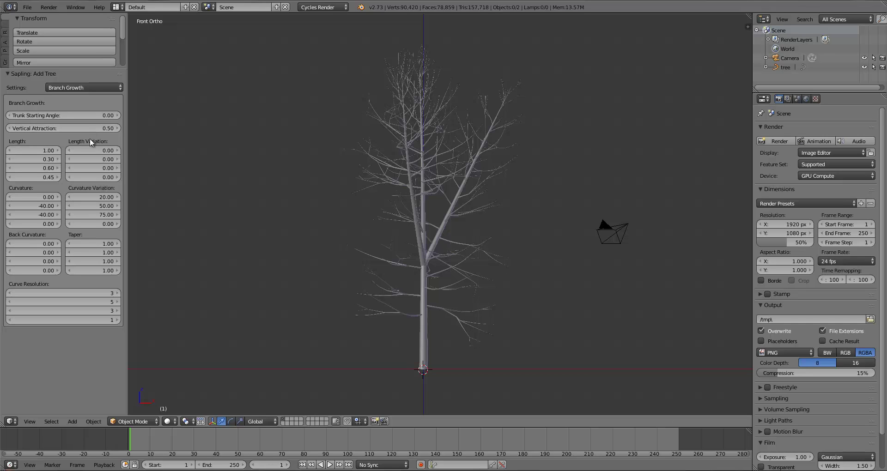
scroll(402, 204, "up", 1)
scroll(406, 197, "up", 2)
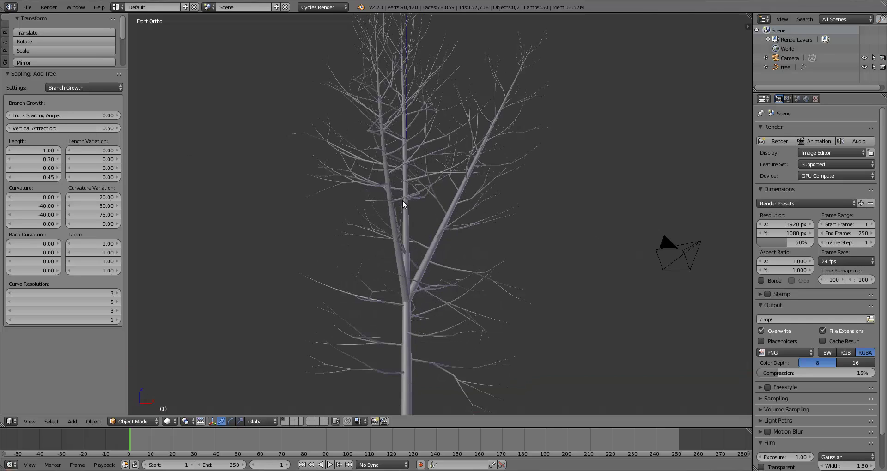
left_click(86, 125)
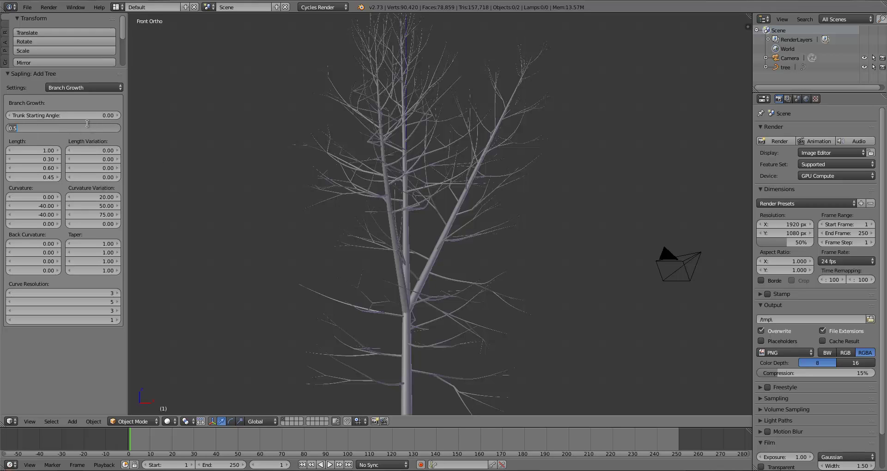
type("0.35")
key("Return")
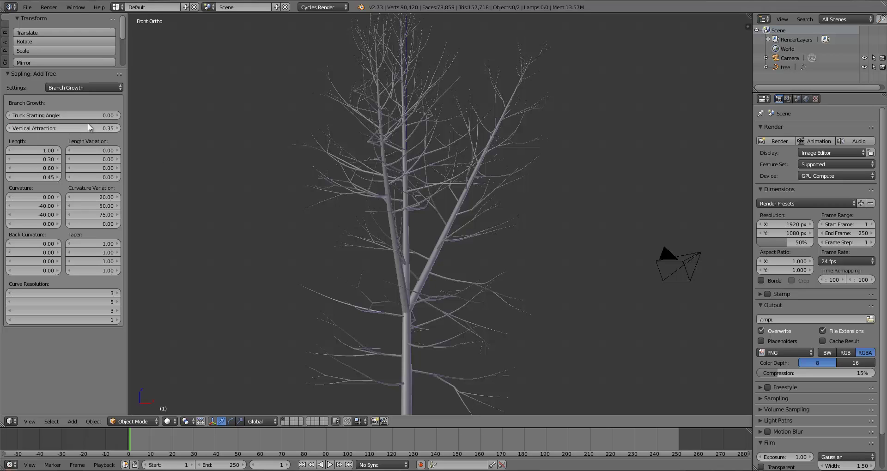
Switch the viewport to wireframe and set the second-level branch length to 0.5.
scroll(399, 142, "down", 1)
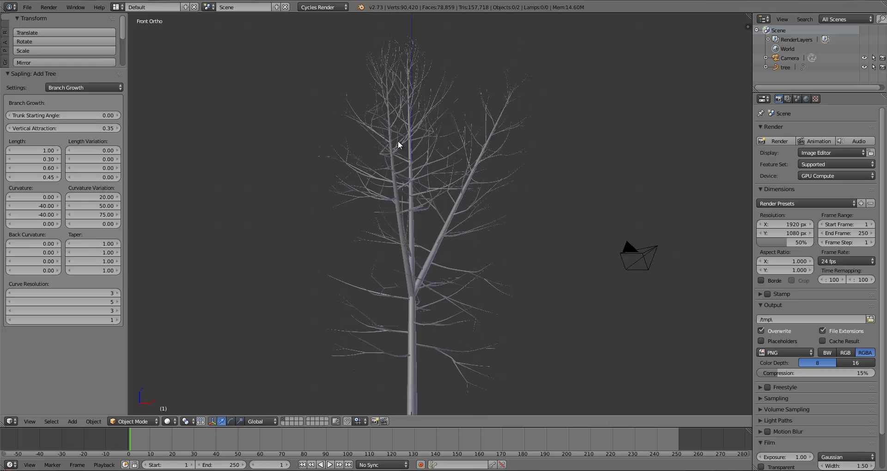
middle_click_drag(398, 140, 394, 144, "shift")
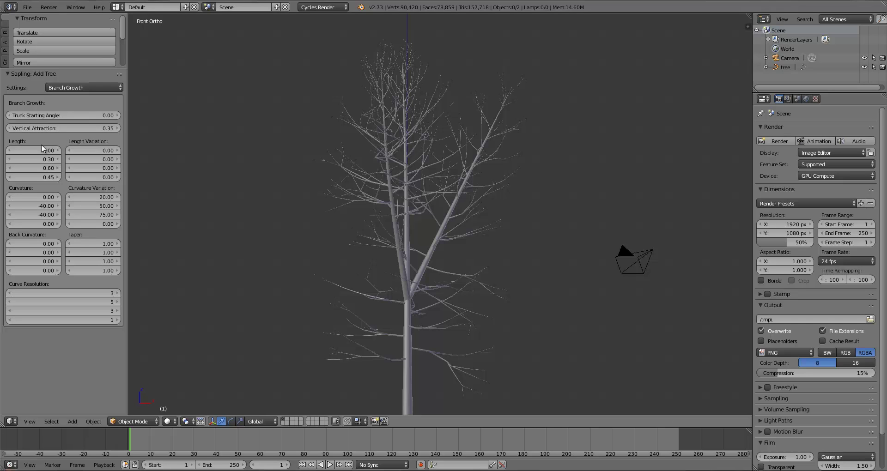
scroll(403, 173, "down", 1)
key("z")
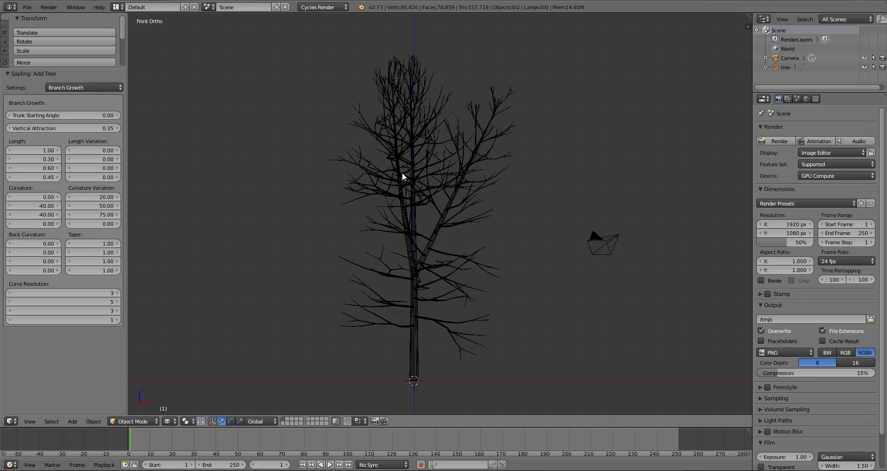
middle_click_drag(402, 173, 397, 192)
key("KP_1")
scroll(398, 191, "up", 1)
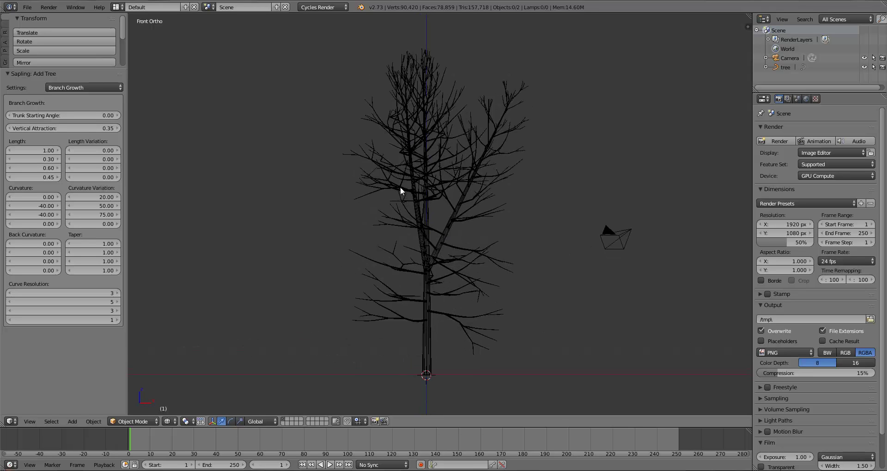
left_click(41, 160)
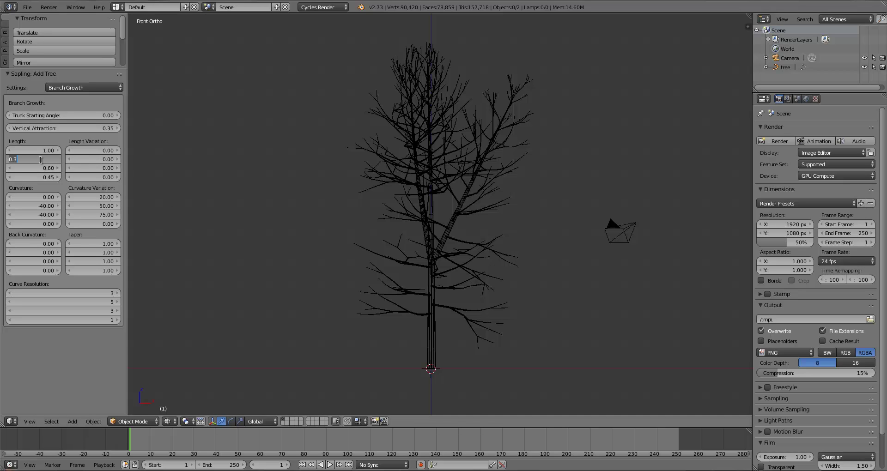
type("0.5")
key("Return")
scroll(503, 200, "down", 2)
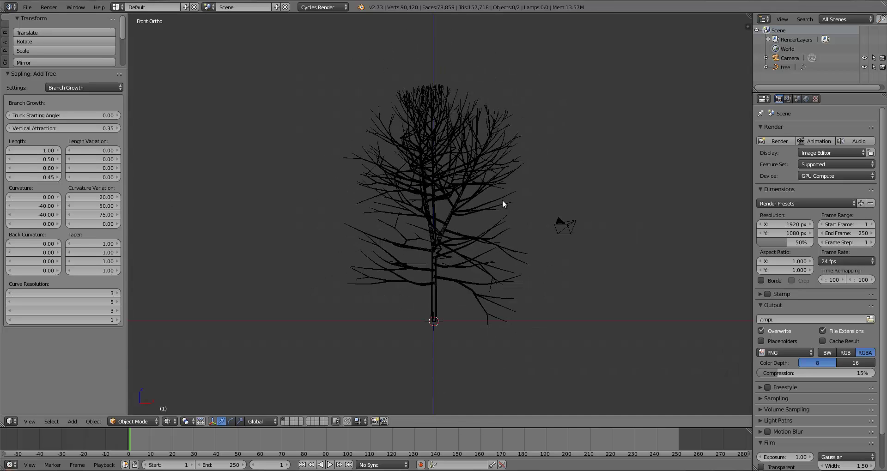
Return to solid shading and inspect the longer branches at an angle, up close and from the front.
mouse_move(502, 199)
middle_mouse_down()
mouse_move(476, 219)
mouse_move(406, 228)
mouse_move(554, 245)
mouse_move(467, 240)
mouse_move(515, 226)
mouse_move(482, 260)
mouse_move(461, 223)
mouse_move(529, 214)
mouse_move(510, 240)
mouse_move(451, 243)
mouse_move(408, 176)
mouse_move(346, 191)
mouse_move(290, 180)
mouse_move(307, 179)
middle_mouse_up()
key("z")
scroll(529, 214, "up", 2)
scroll(533, 214, "up", 4)
scroll(596, 230, "down", 6)
key("KP_1")
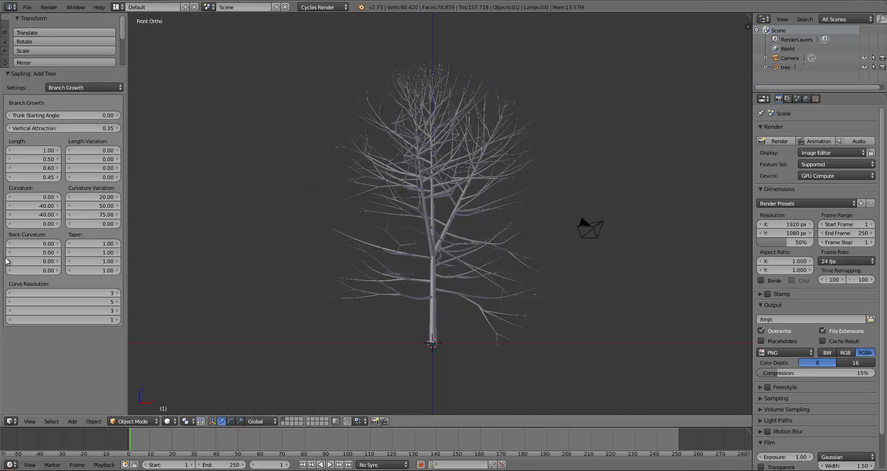
Try a first-level curvature of -10 and inspect the trunk's bend at an angle.
left_click(41, 197)
key("BackSpace")
type("-10")
key("Return")
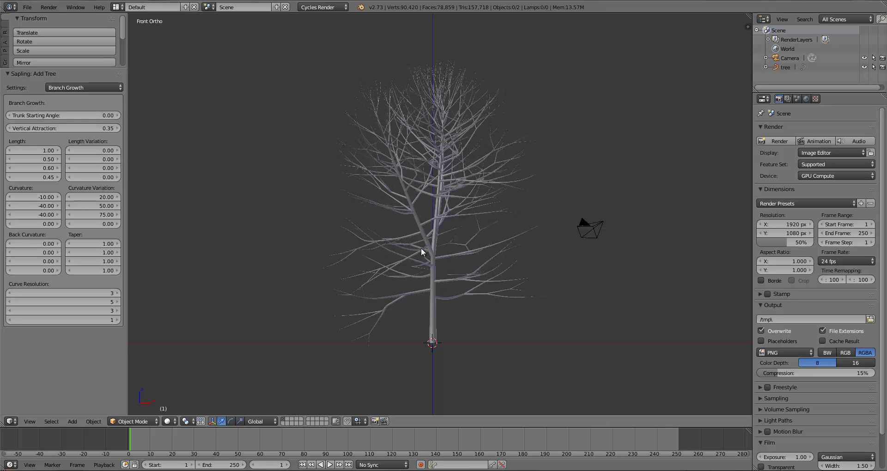
middle_click_drag(422, 250, 546, 264)
scroll(546, 262, "up", 3)
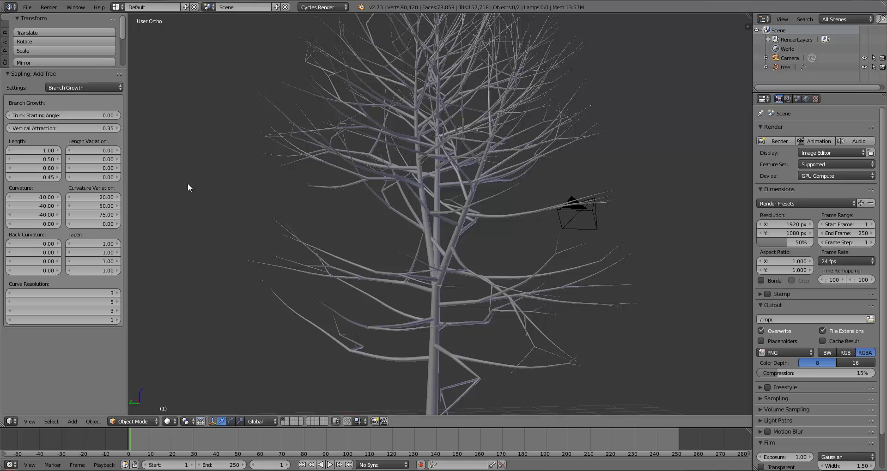
Try a first-level curvature of -9 and check the tree from several angles and from the front.
left_click(32, 199)
type("-9")
key("Return")
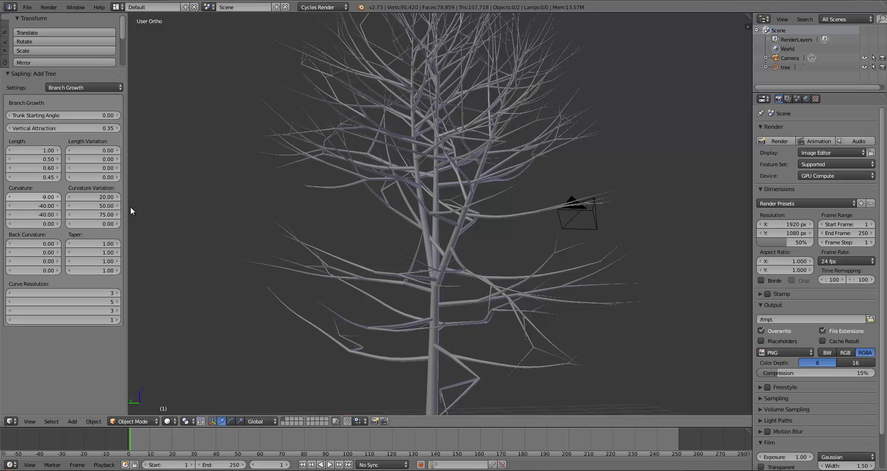
middle_click_drag(222, 201, 385, 172)
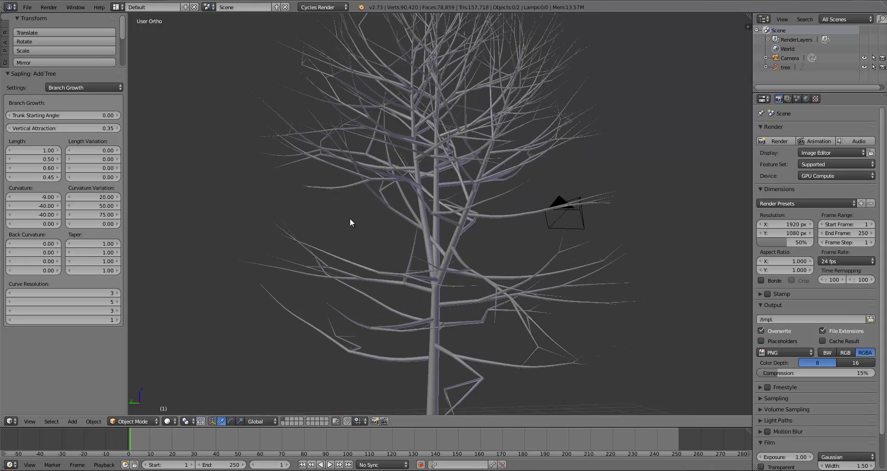
middle_click_drag(339, 210, 313, 183)
scroll(436, 185, "down", 3)
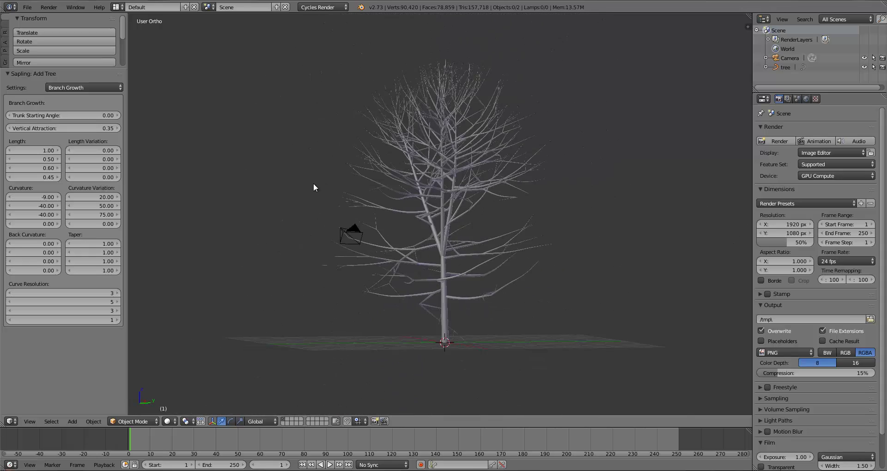
key("KP_1")
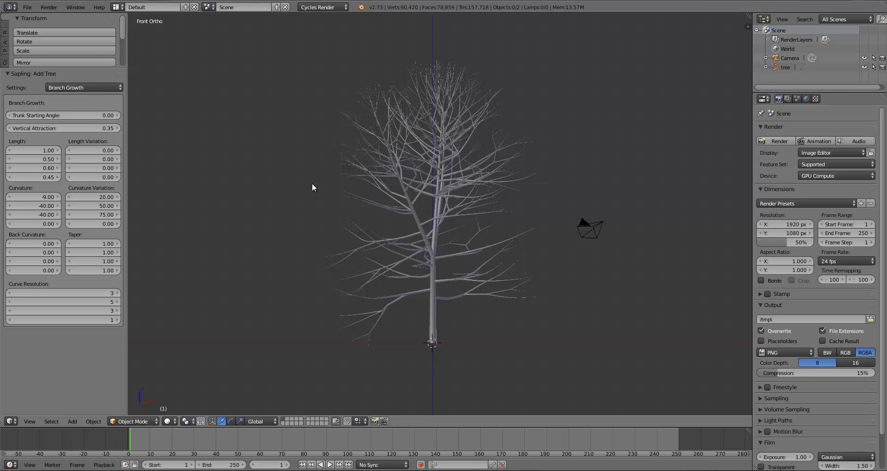
Set the first-level curvature to -8.
left_click(40, 197)
type("-8")
key("Return")
scroll(318, 253, "up", 2)
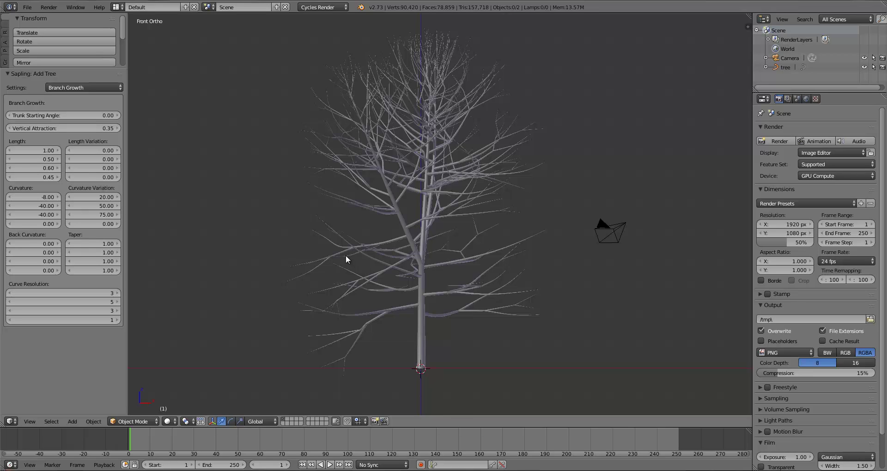
Try a second-level curvature of -100 and examine the bent branches from several angles and from the front.
left_click(42, 207)
type("-100")
key("Return")
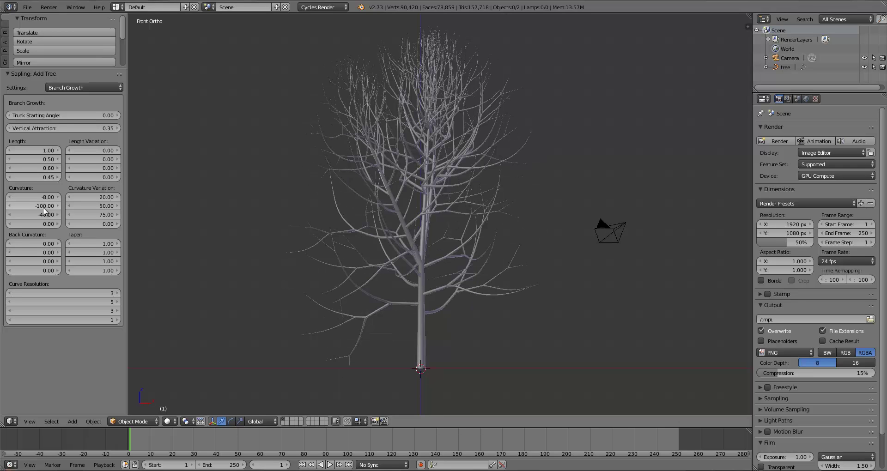
scroll(495, 260, "up", 1)
scroll(498, 260, "down", 2)
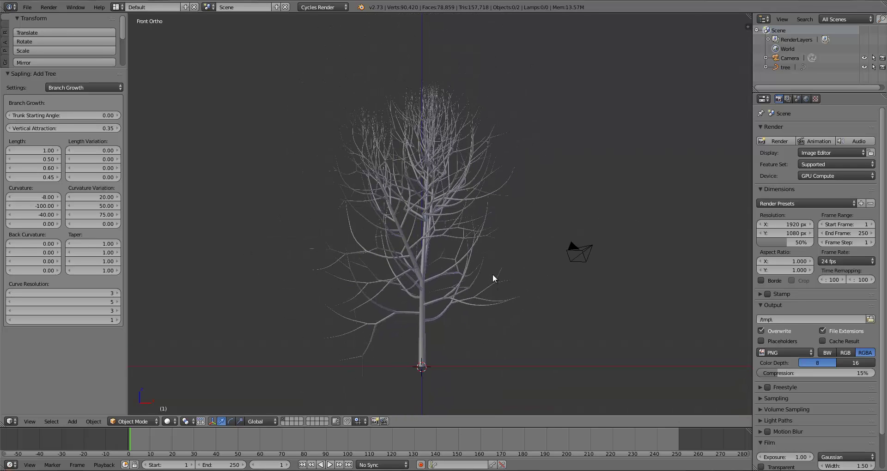
middle_click_drag(493, 278, 362, 262)
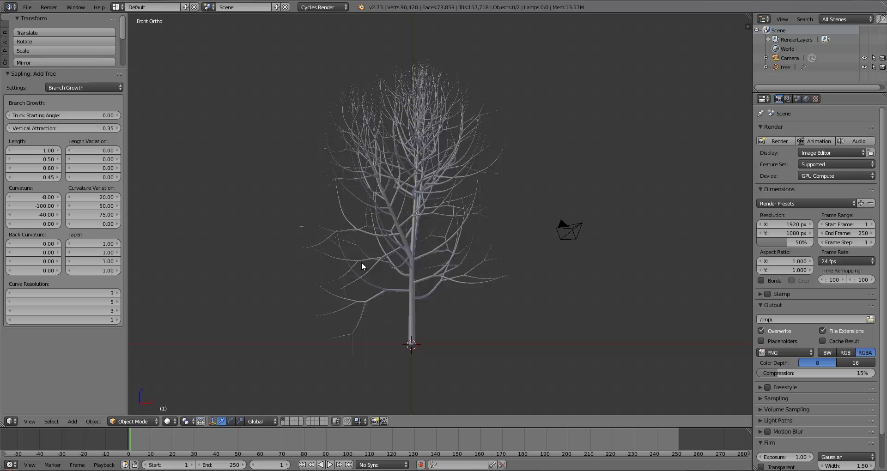
scroll(362, 262, "up", 3)
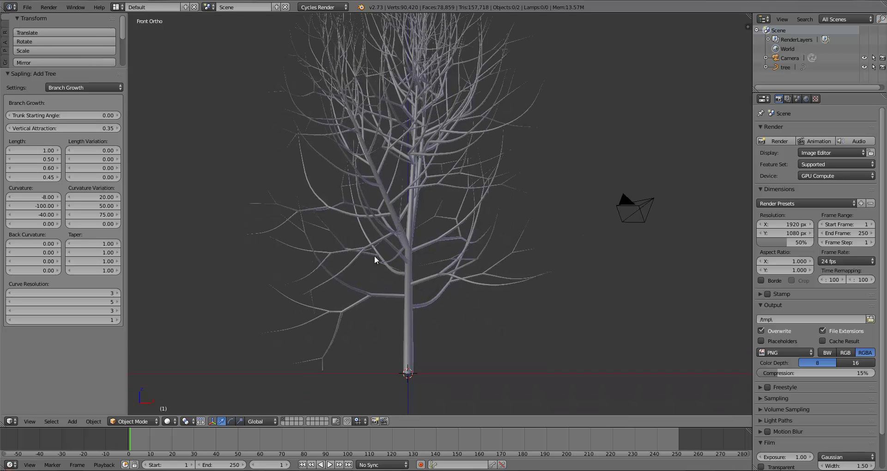
mouse_move(348, 299)
middle_mouse_down()
mouse_move(448, 298)
mouse_move(408, 308)
mouse_move(339, 304)
middle_mouse_up()
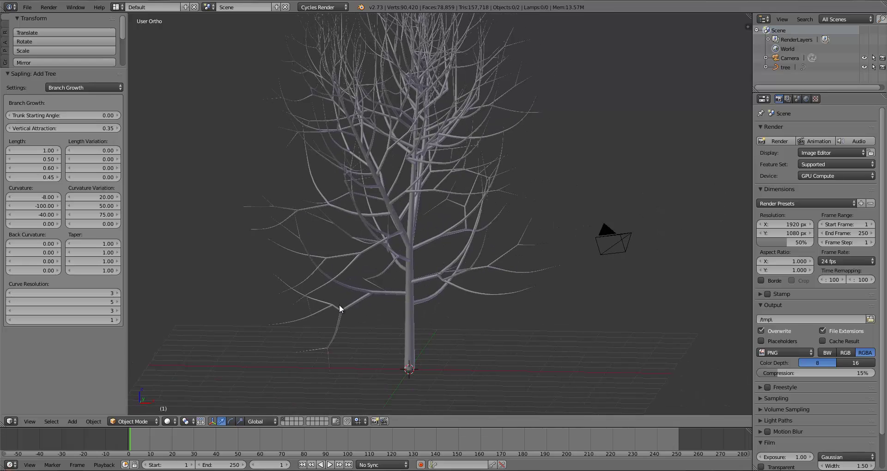
key("KP_1")
scroll(345, 303, "down", 2)
scroll(447, 233, "up", 2)
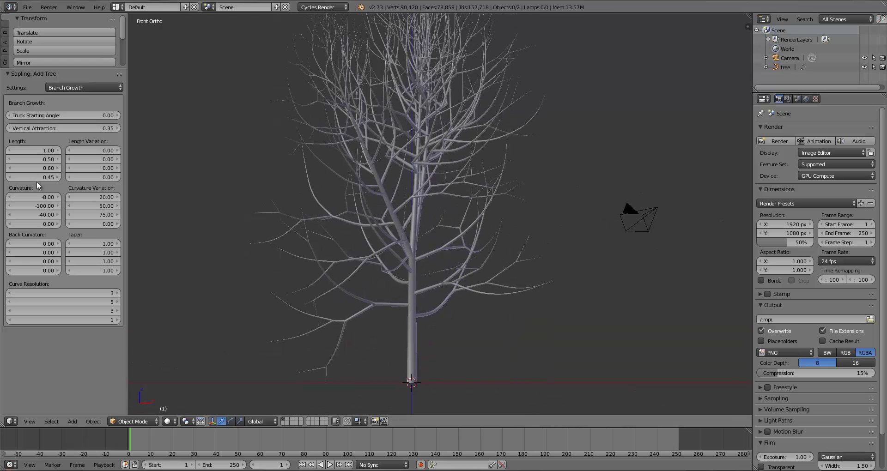
Set the second-level curvature to -75 and check the whole tree from the front.
left_click(37, 205)
type("-75")
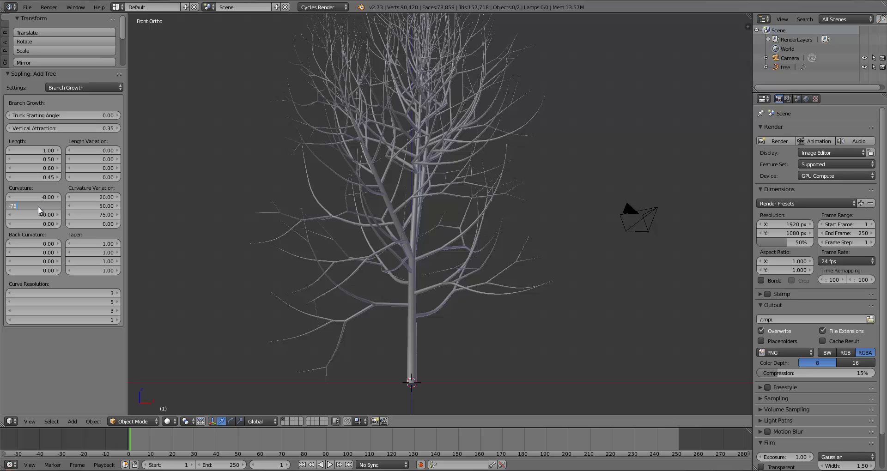
key("Return")
scroll(480, 309, "down", 2)
middle_click_drag(481, 305, 473, 325, "shift")
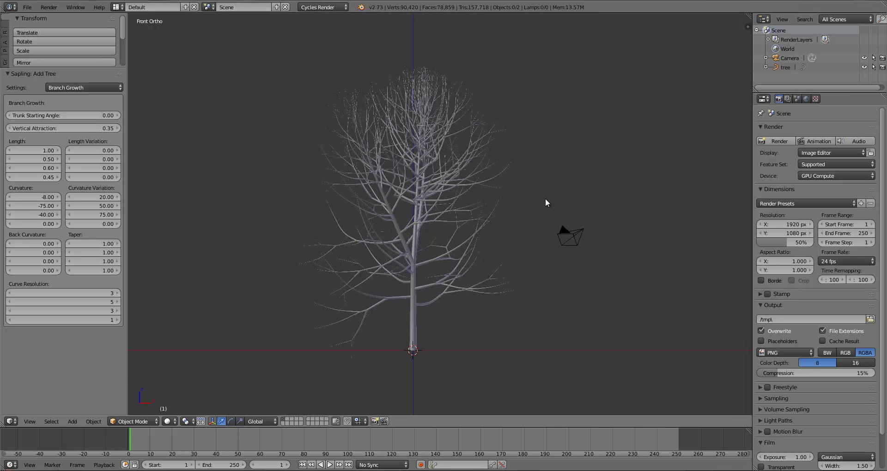
scroll(484, 227, "down", 1)
middle_click_drag(486, 225, 471, 244, "shift")
scroll(484, 214, "up", 2)
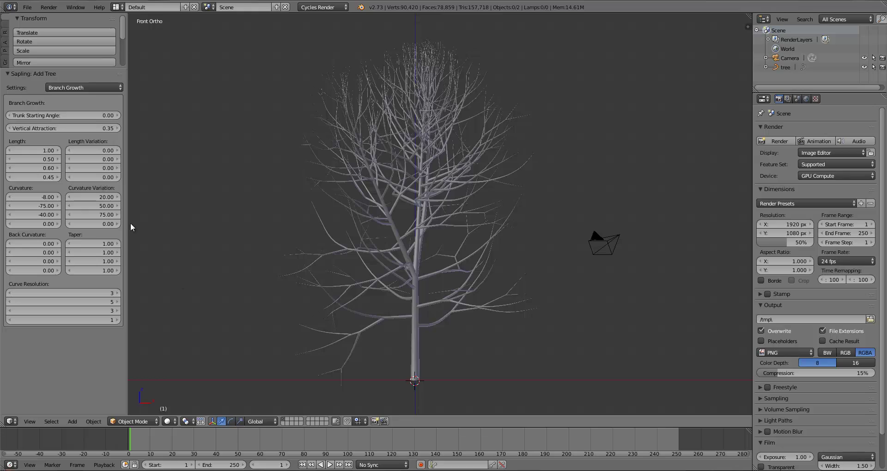
Try first-level curvature variations of 75 and 65, checking the tree from different angles.
left_click(99, 199)
type("75")
key("Return")
middle_click_drag(281, 199, 572, 234)
left_click(106, 199)
type("65")
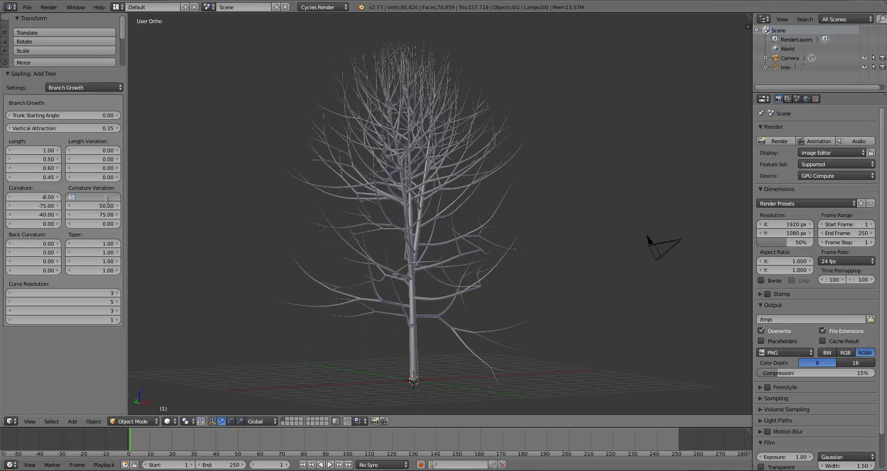
key("Return")
middle_click_drag(480, 208, 384, 210)
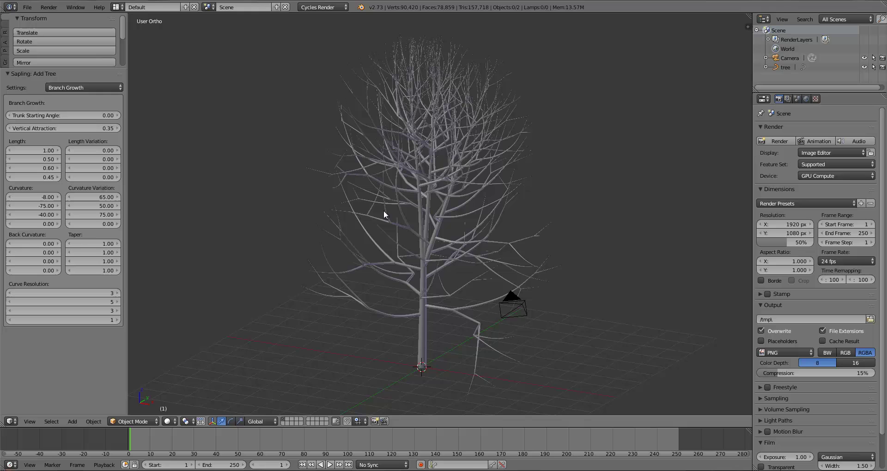
Set the first-level curvature variation to 75 and look around the tree.
left_click(97, 201)
type("75")
key("Return")
middle_click_drag(393, 270, 380, 247)
mouse_move(456, 228)
middle_mouse_down()
mouse_move(427, 221)
mouse_move(468, 226)
middle_mouse_up()
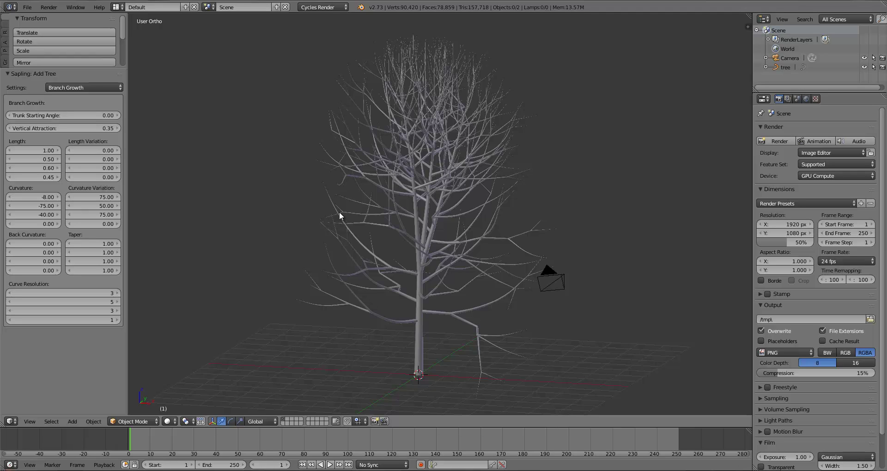
Set the second-level curvature variation to 10 and check the tree at an angle and from the front.
left_click(95, 206)
type("10")
key("Return")
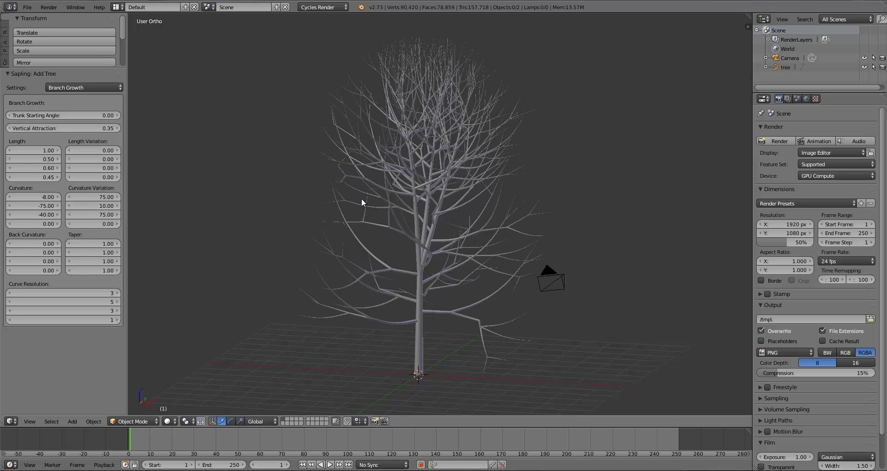
key("KP_1")
middle_click_drag(362, 199, 412, 243)
key("KP_1")
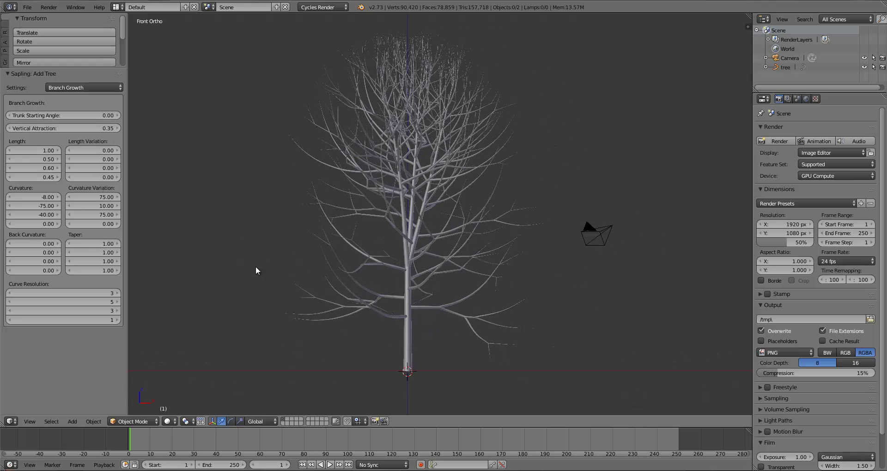
Set the first-level back curvature to 4 and inspect the tree from several angles.
left_click(34, 244)
type("4")
key("Return")
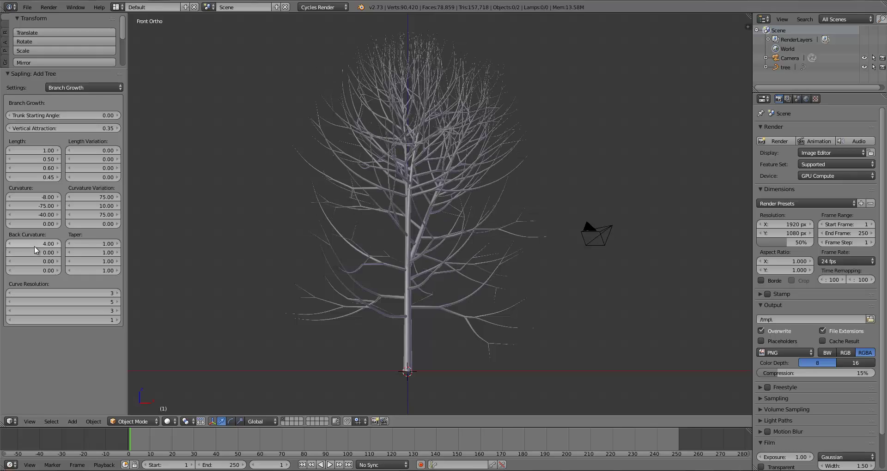
scroll(452, 265, "up", 3)
middle_click_drag(455, 279, 426, 291)
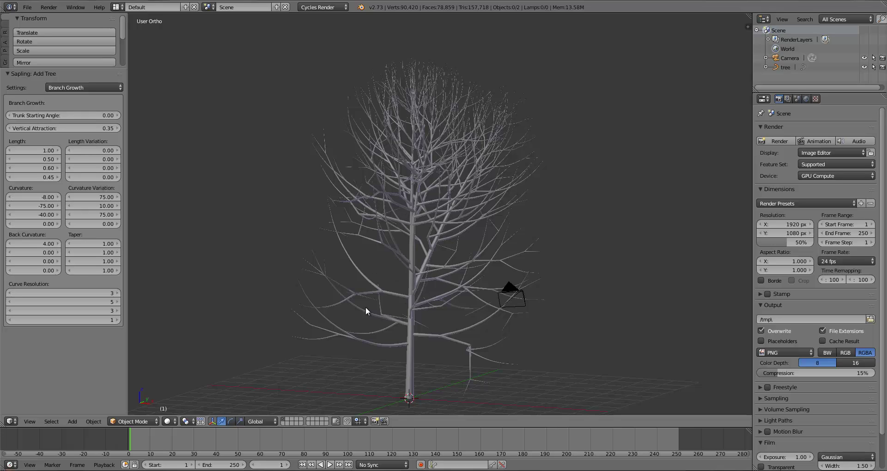
middle_click_drag(499, 268, 438, 292)
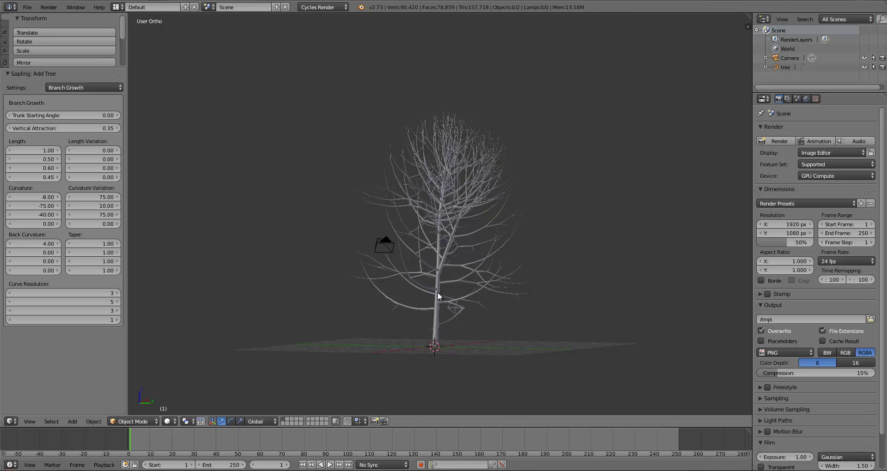
key("KP_1")
scroll(435, 300, "up", 3)
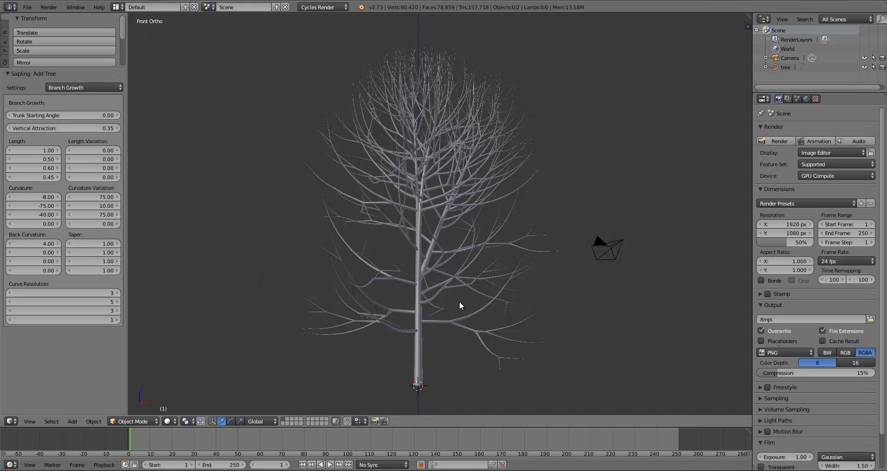
Raise the first-level curve resolution to 5 while viewing the tree from the front.
middle_click_drag(453, 305, 420, 290)
key("KP_1")
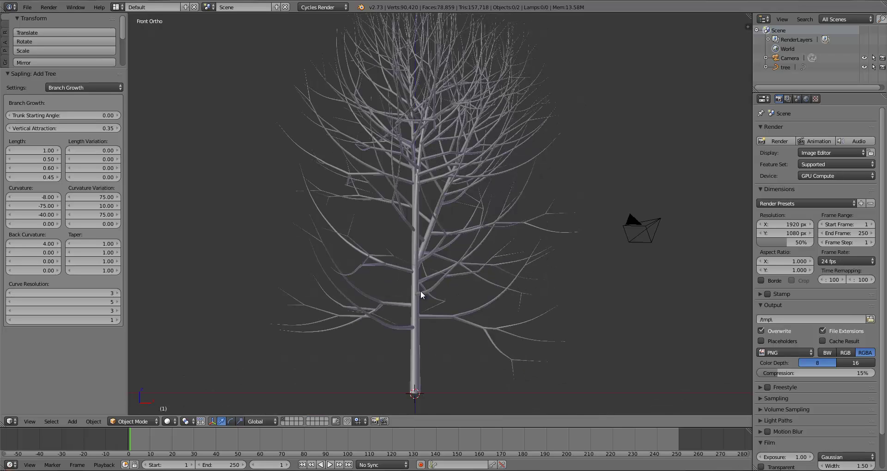
middle_click_drag(421, 290, 421, 264, "shift")
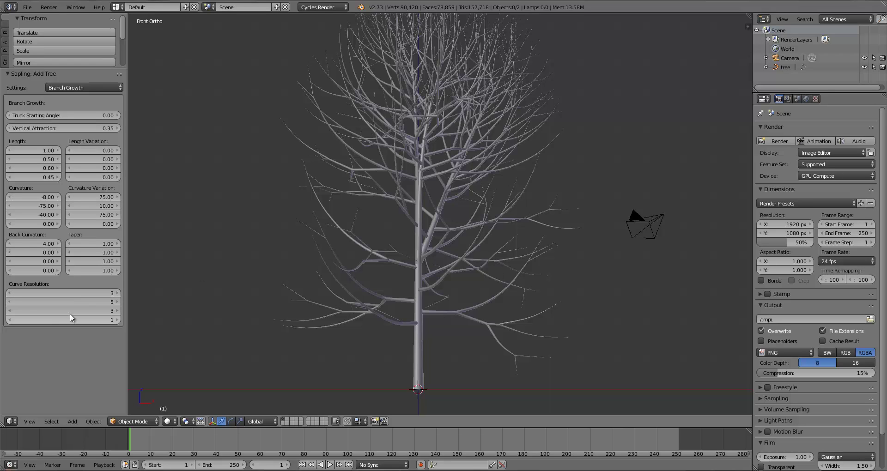
left_click(119, 293)
left_click(117, 291)
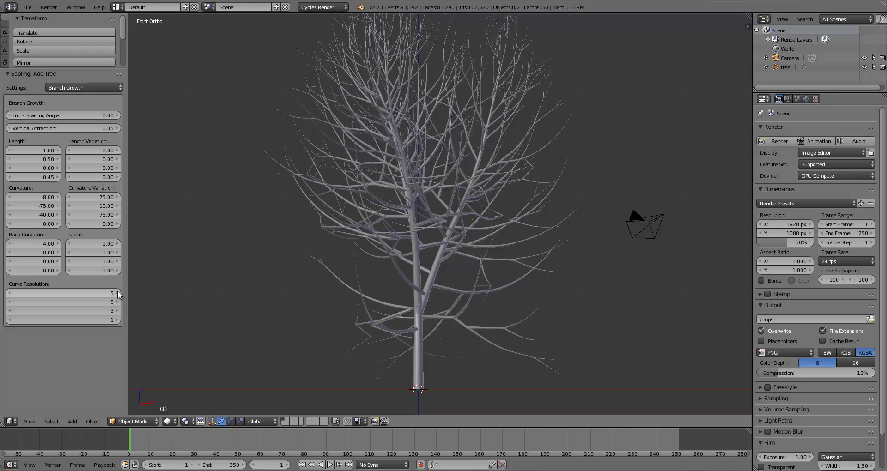
Look around the lower branches, set the second-level curvature to -65, and view the whole tree from the front.
middle_click_drag(501, 382, 473, 333)
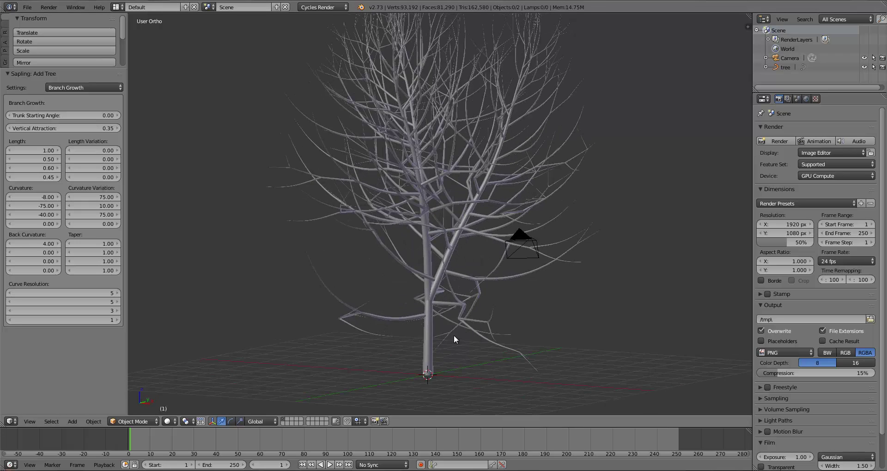
middle_click_drag(453, 336, 449, 280)
scroll(467, 333, "down", 1)
key("KP_1")
key("KP_1")
scroll(496, 251, "up", 6)
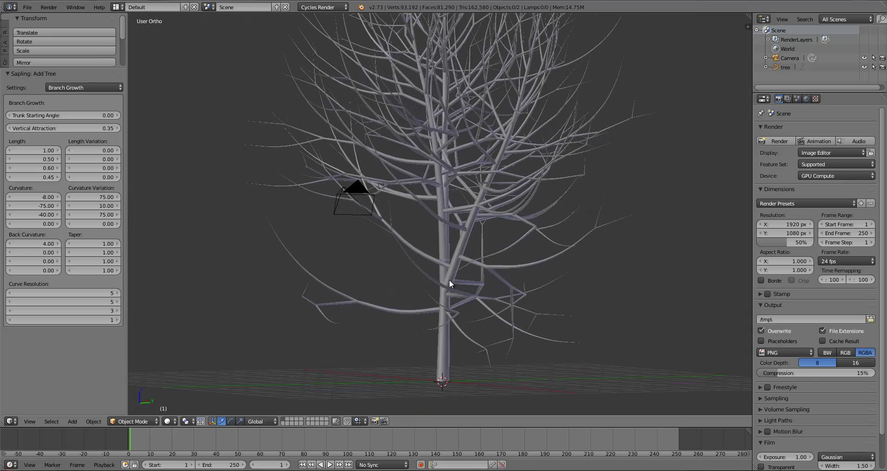
left_click(41, 206)
key("BackSpace")
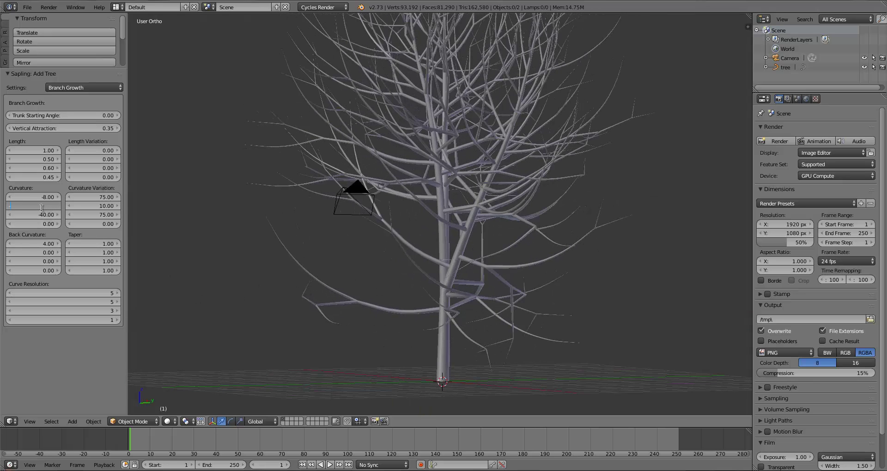
type("-65")
key("Return")
key("KP_1")
scroll(506, 246, "down", 3)
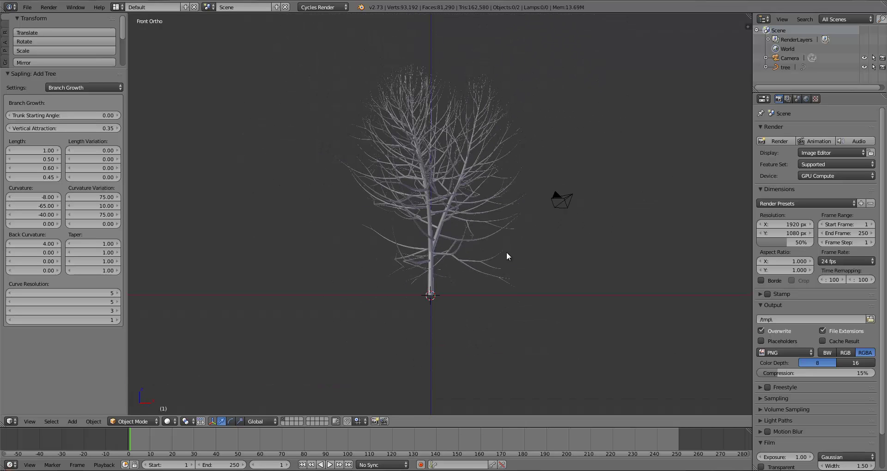
middle_click_drag(507, 253, 507, 259, "shift")
Orbit to an angled view of the tree and show the Sapling Branch Splitting settings.
left_click(61, 88)
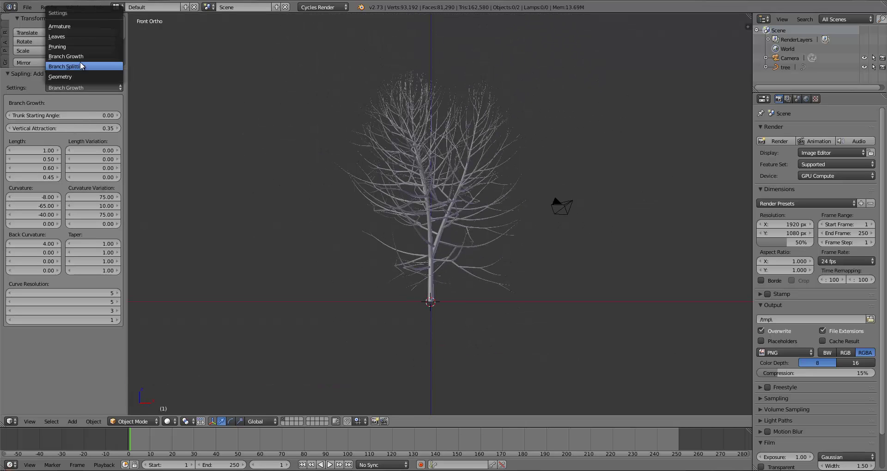
middle_click_drag(421, 192, 375, 265)
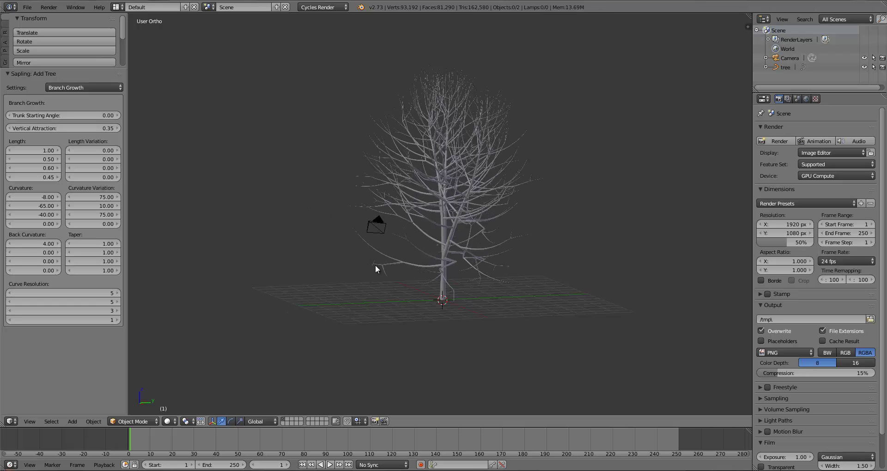
left_click(62, 88)
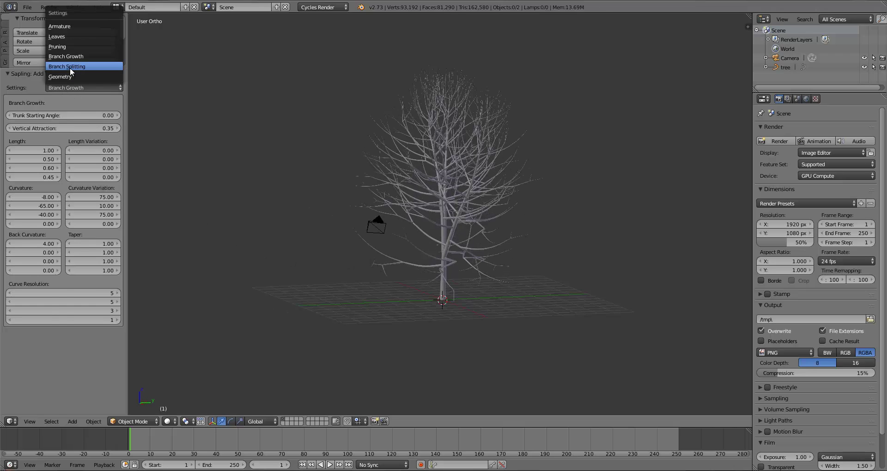
left_click(70, 68)
Try a second-level branch count of 82 and view the tree from another angle.
left_click(43, 170)
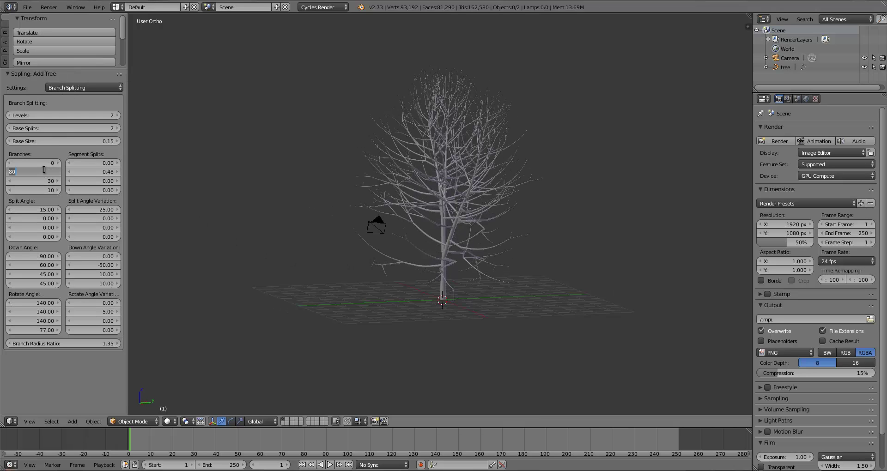
type("82")
key("Return")
middle_click_drag(278, 226, 319, 231)
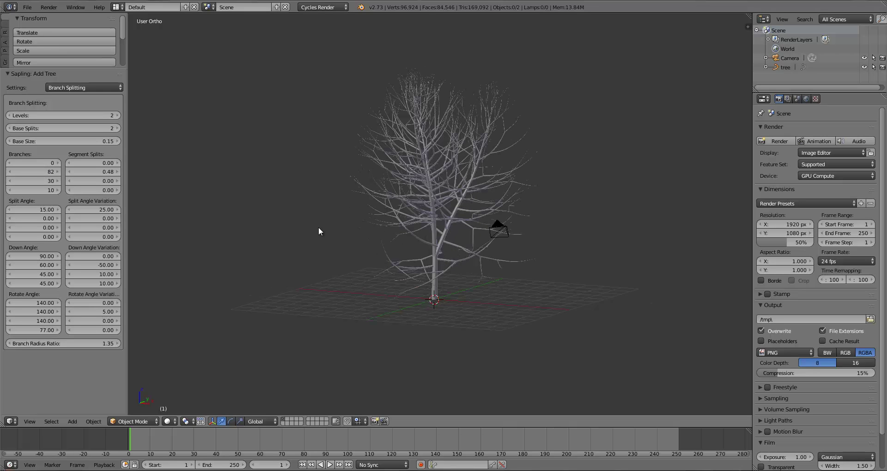
Try a second-level branch count of 85 and check the tree at an angle and from the front.
left_click(39, 170)
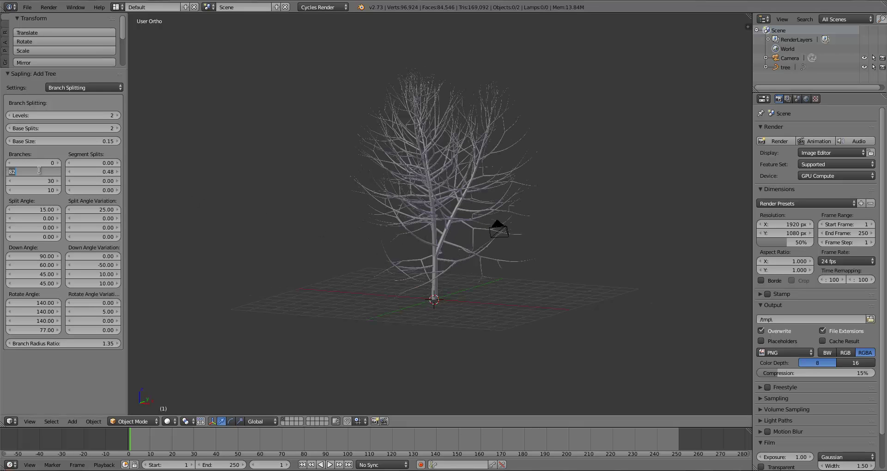
type("85")
key("Return")
middle_click_drag(325, 206, 295, 228)
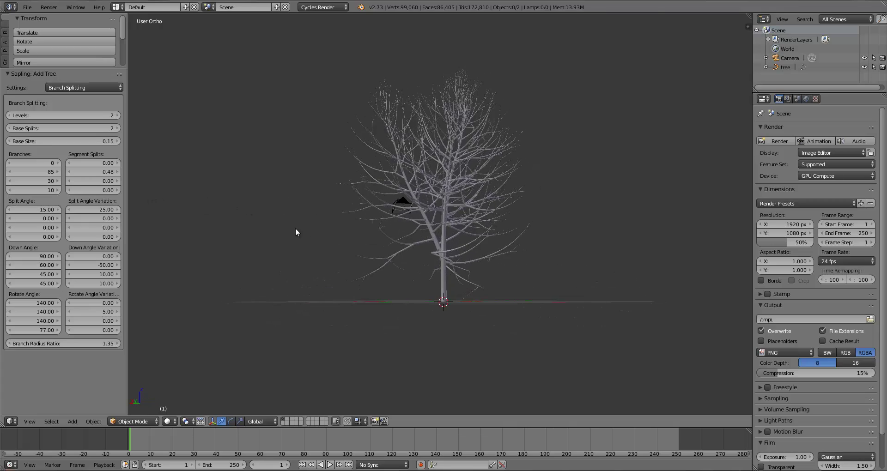
key("KP_1")
Try a second-level branch count of 75 in the front view.
left_click(40, 173)
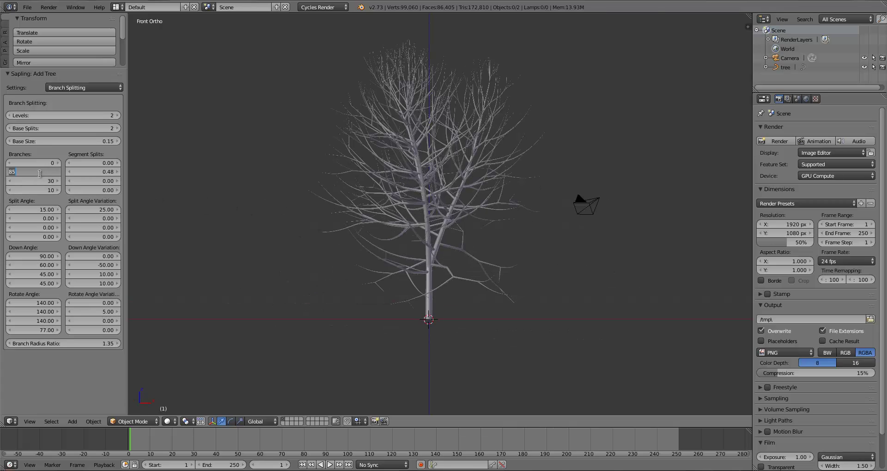
type("75")
key("Return")
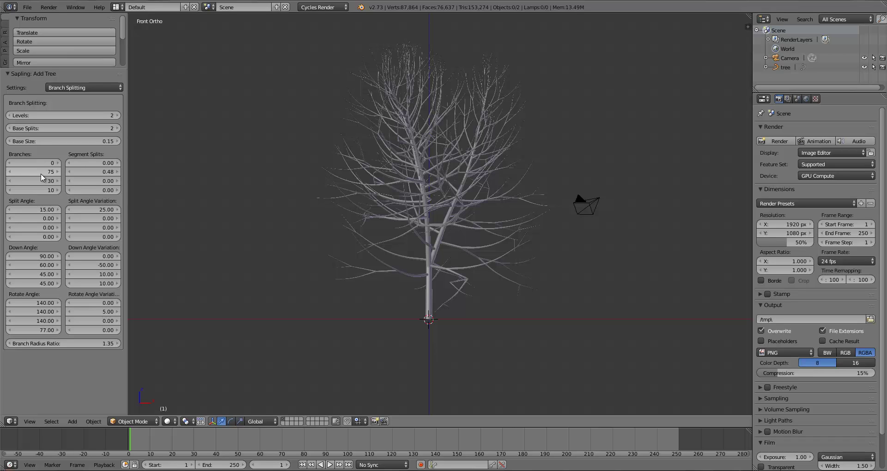
Set the second-level branch count to 78 and inspect the tree at an angle and from the front.
left_click(40, 174)
type("78")
key("Return")
middle_click_drag(258, 177, 328, 244)
key("KP_1")
scroll(452, 256, "up", 3)
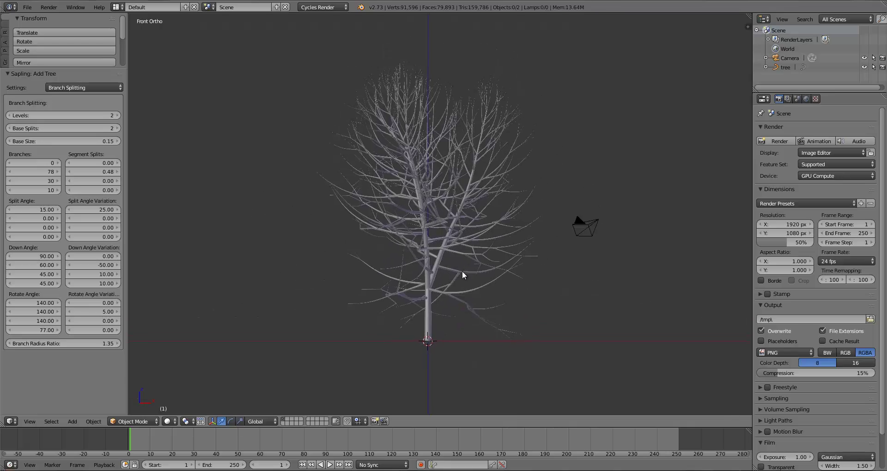
In the Branch Growth settings, raise the curve resolution to 4 for the third level and 3 for the fourth.
left_click(79, 90)
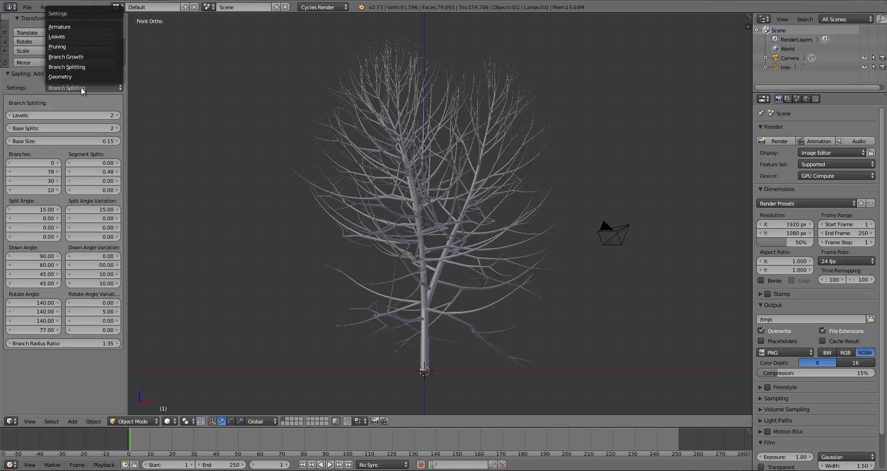
left_click(68, 57)
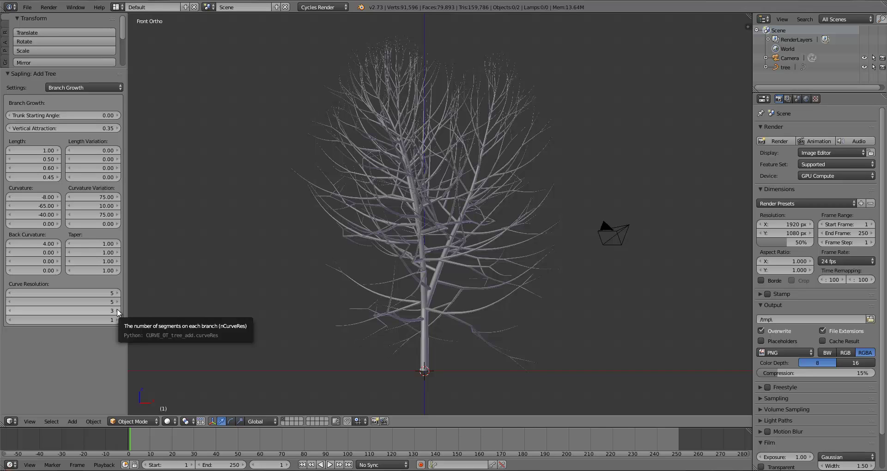
left_click(118, 308)
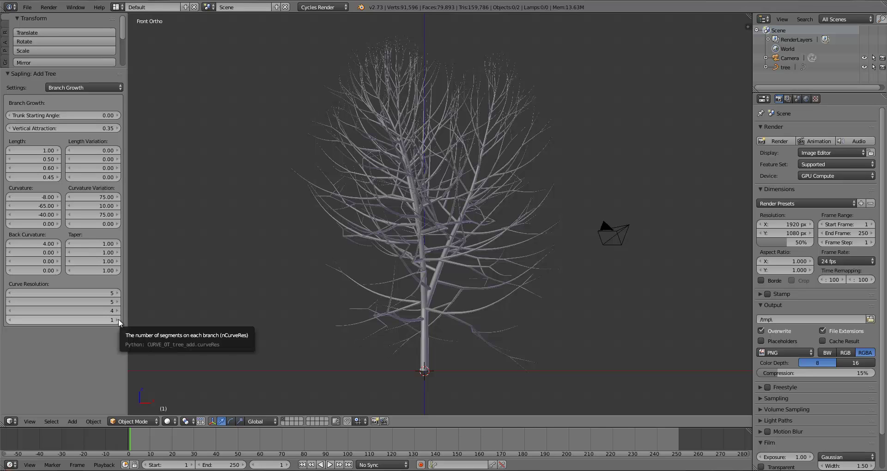
left_click(118, 319)
left_click(118, 319)
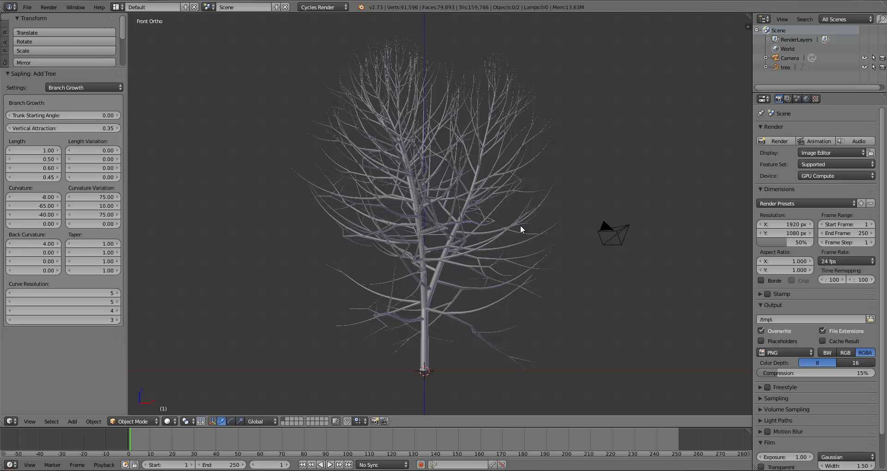
middle_click_drag(521, 226, 509, 232, "shift")
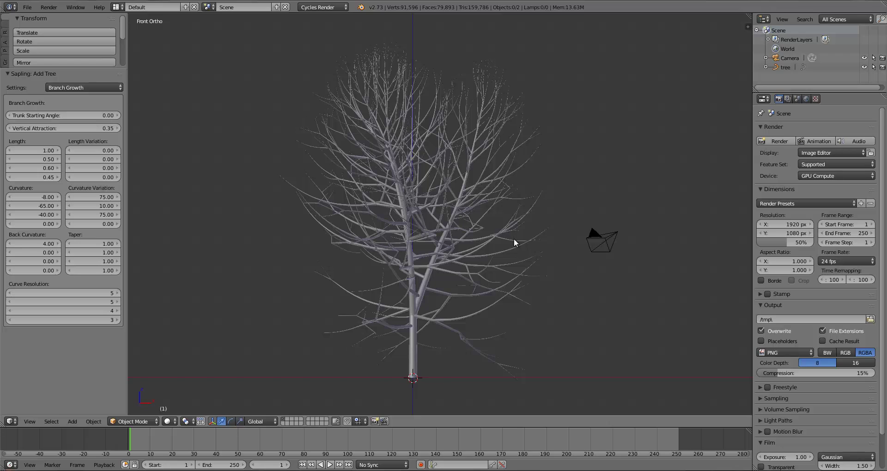
middle_click_drag(526, 245, 522, 242, "shift")
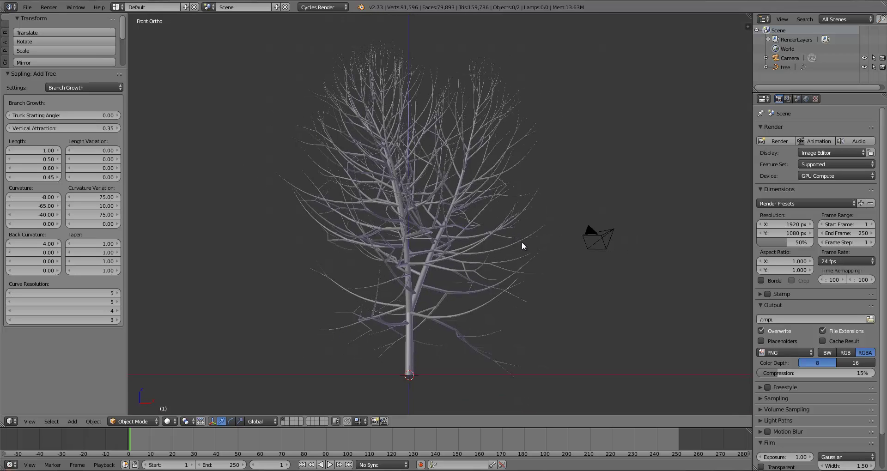
Return to the Branch Splitting settings and raise the number of branch levels to 3.
left_click(71, 87)
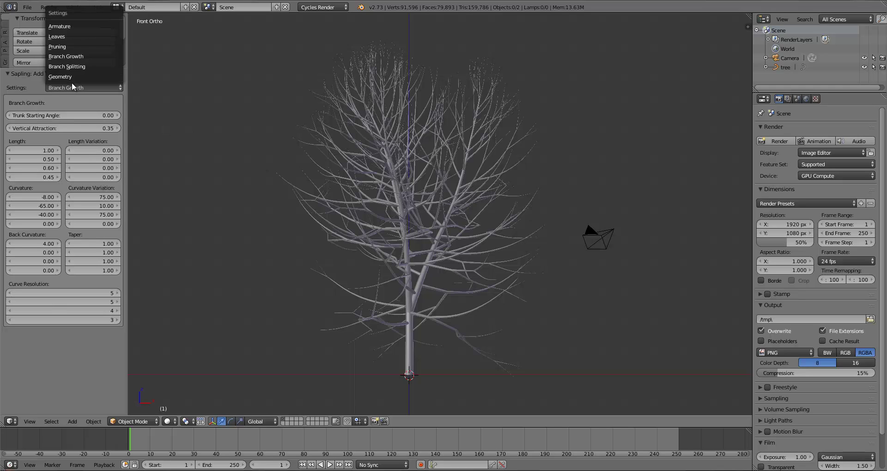
left_click(81, 66)
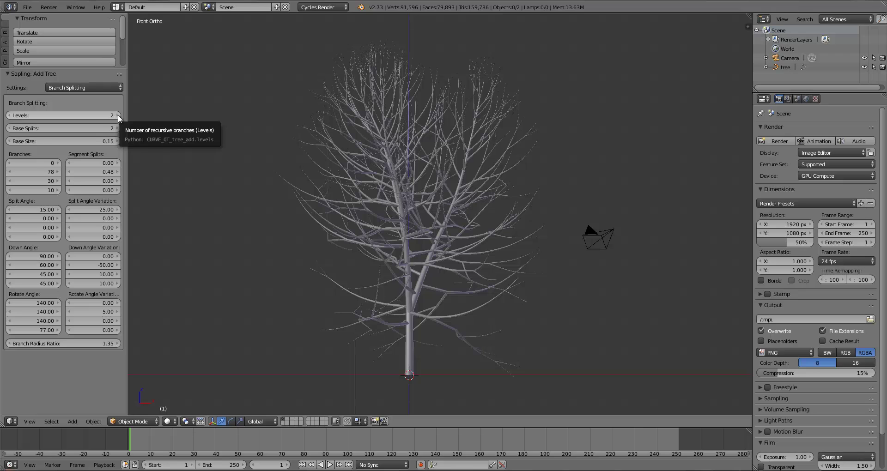
left_click(117, 115)
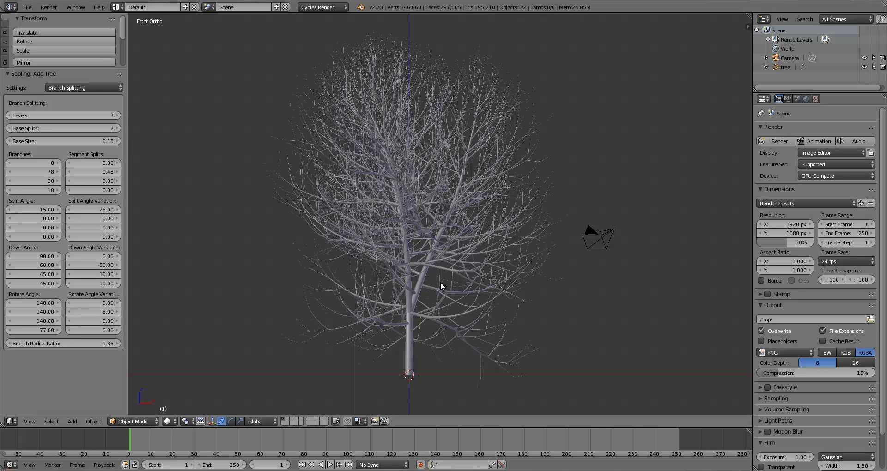
Examine the tree's added fine branches up close, at an angle and from the front.
scroll(467, 287, "up", 2)
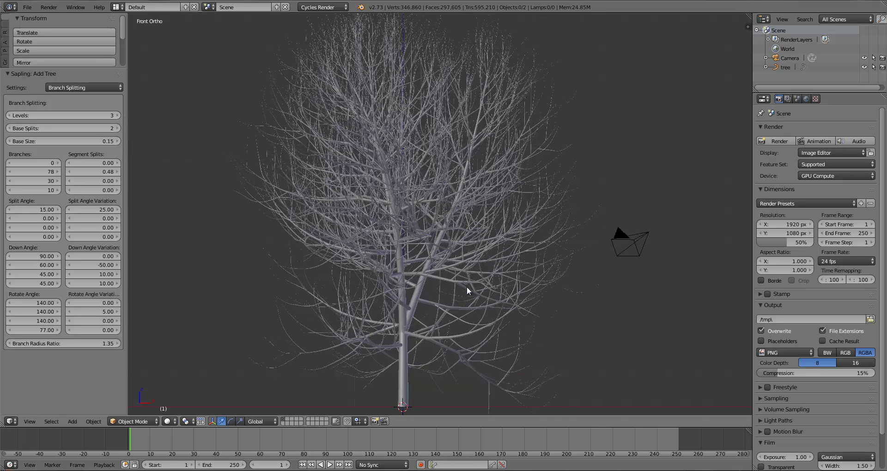
middle_click_drag(479, 307, 485, 214, "shift")
scroll(466, 255, "up", 1)
middle_click_drag(466, 255, 430, 248)
key("KP_1")
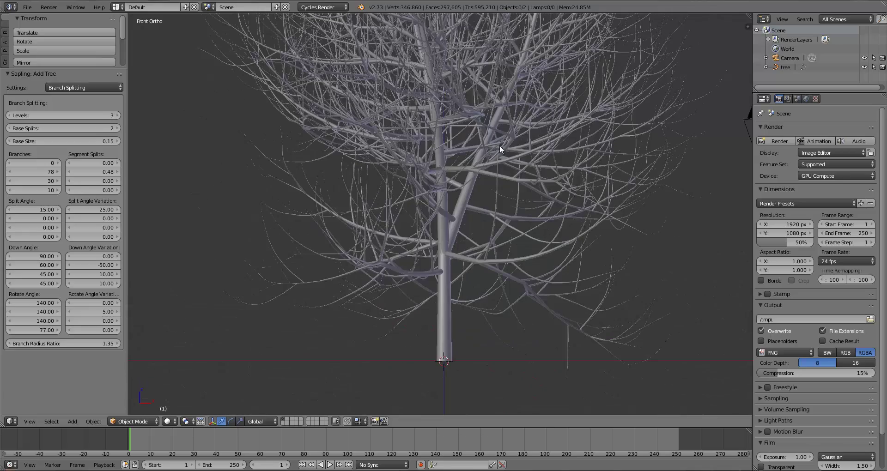
scroll(500, 145, "down", 4)
scroll(458, 146, "up", 8)
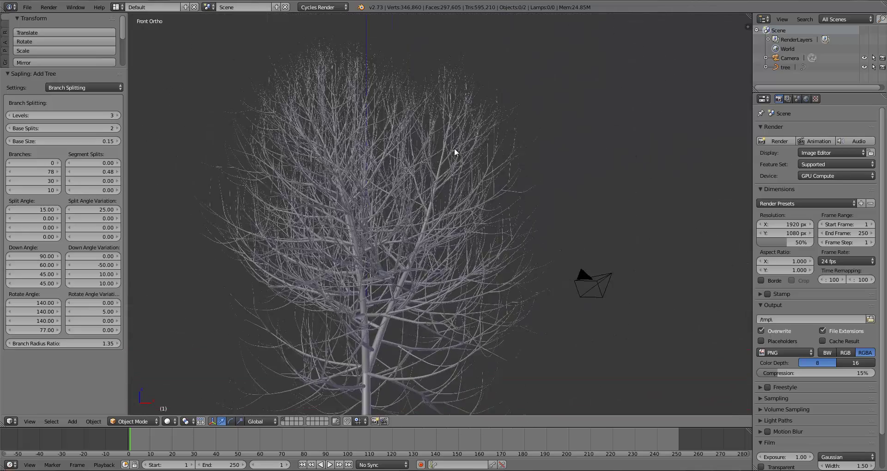
scroll(465, 228, "down", 8)
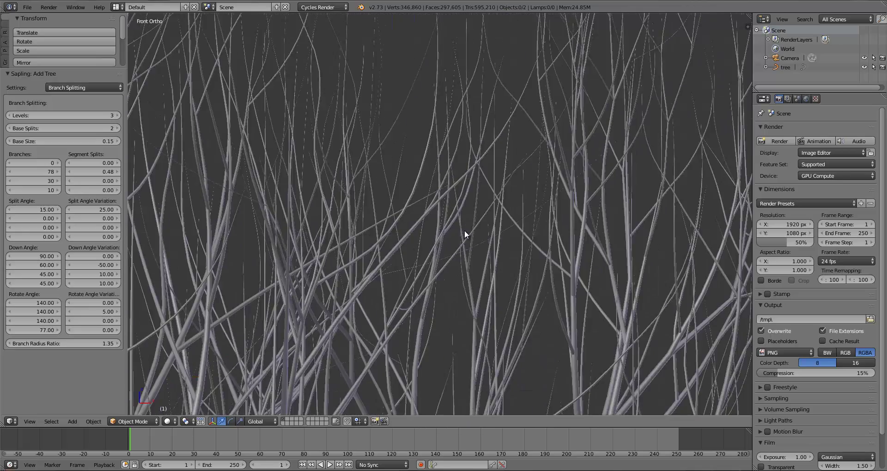
middle_click_drag(456, 175, 455, 149, "shift")
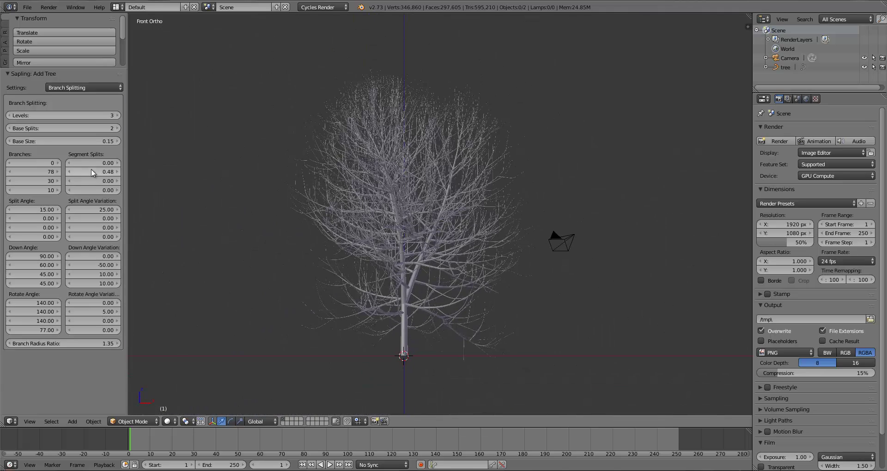
Set the third-level branch count to 20 and check the tree in wireframe and solid shading.
left_click(38, 182)
type("20")
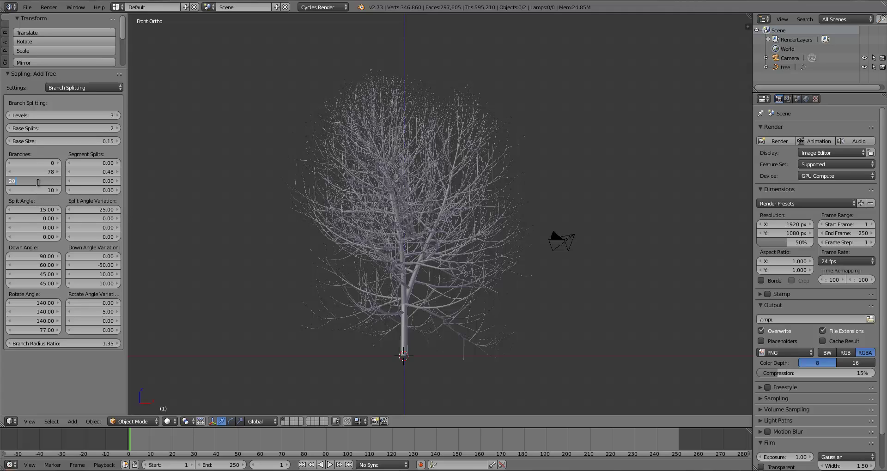
key("Return")
middle_click_drag(424, 235, 436, 255)
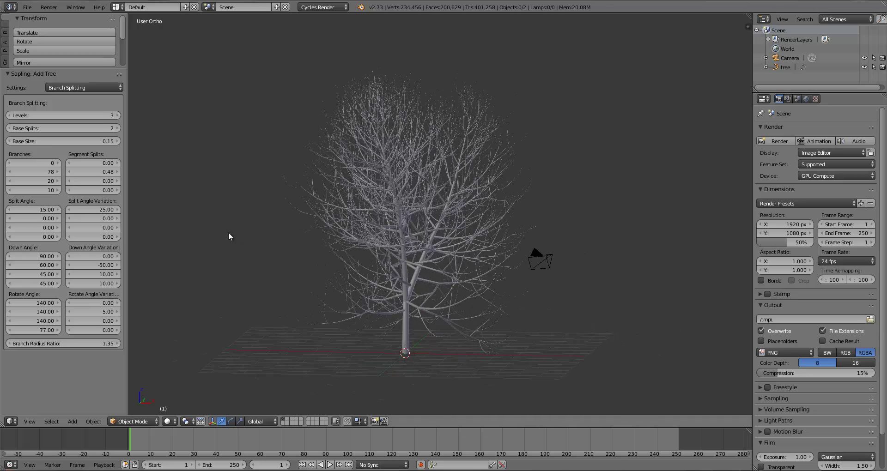
key("z")
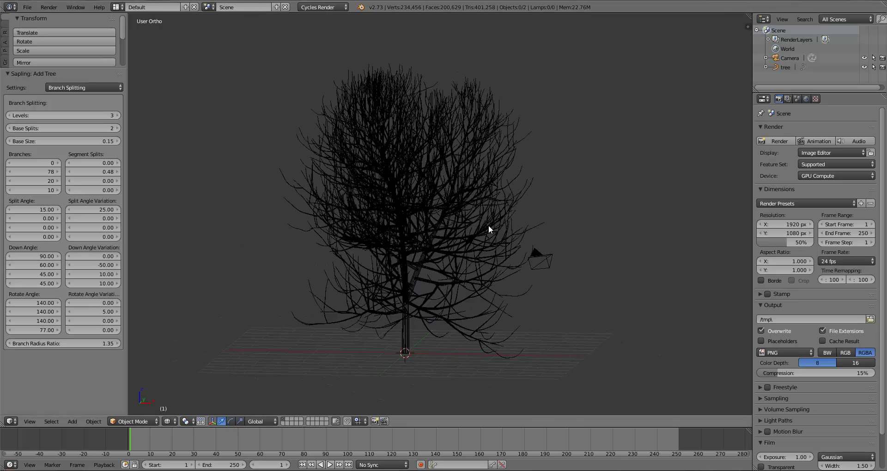
key("z")
key("KP_1")
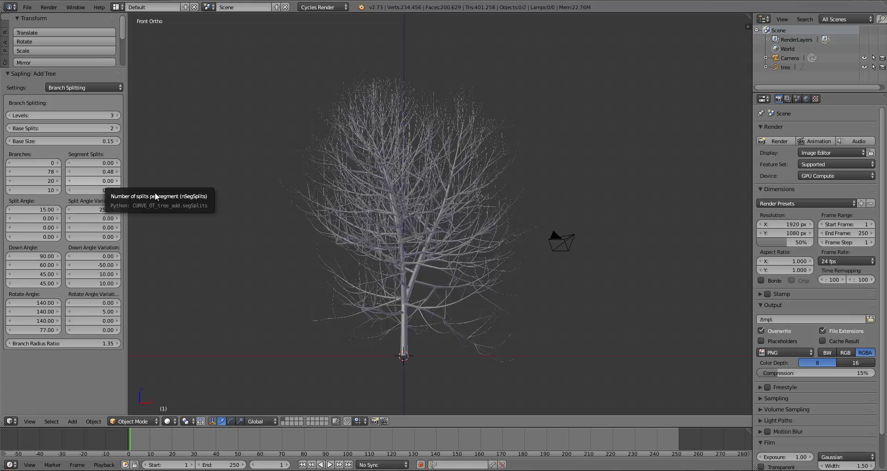
Inspect the branches up close and set the third-level segment splits to 1.
scroll(401, 244, "up", 8)
scroll(406, 251, "down", 8)
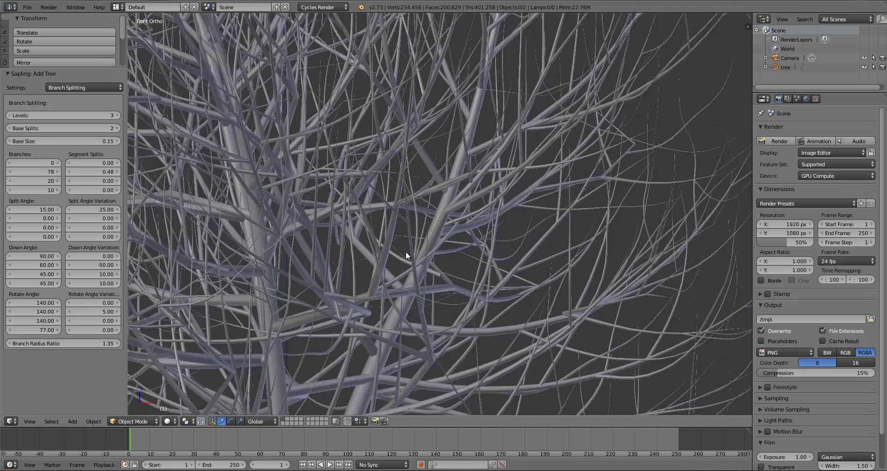
left_click(100, 182)
type("1")
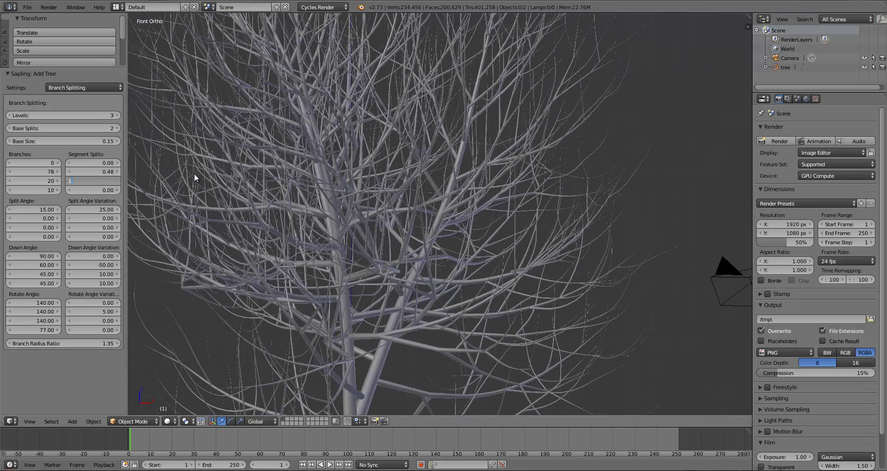
key("Return")
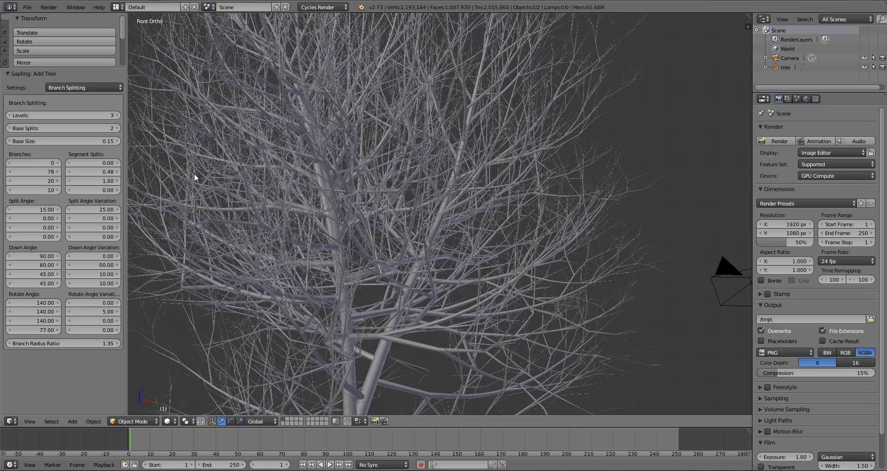
Examine the branch density of the whole tree and its crown up close, from the front and at an angle.
scroll(406, 209, "down", 5)
scroll(517, 166, "up", 5)
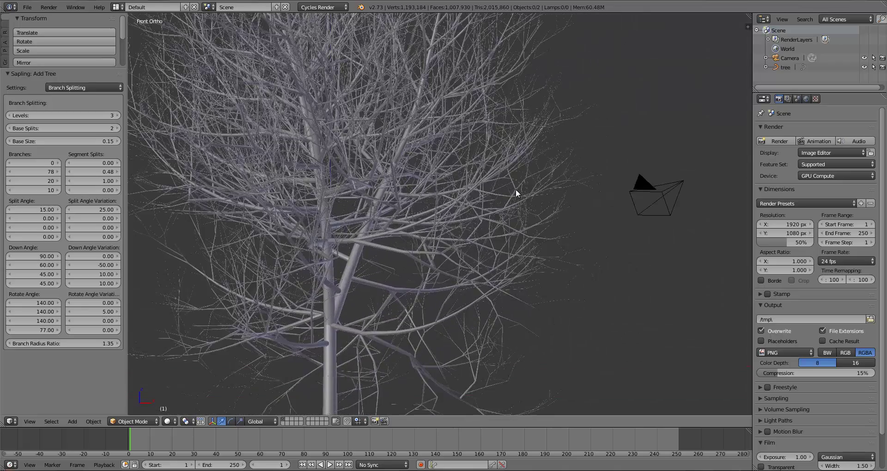
middle_click_drag(532, 169, 439, 212, "shift")
scroll(439, 212, "up", 6)
middle_click_drag(474, 164, 475, 212, "shift")
scroll(389, 217, "up", 6)
key("KP_1")
scroll(443, 224, "down", 10)
scroll(536, 243, "up", 10)
scroll(475, 212, "down", 8)
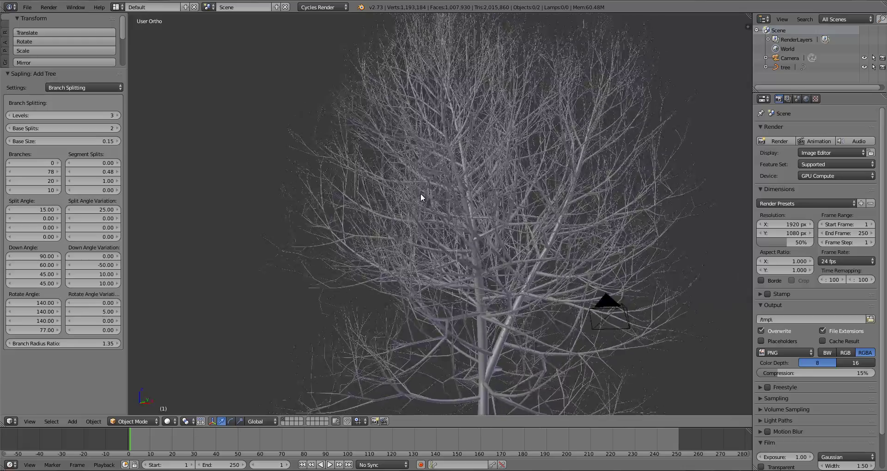
middle_click_drag(421, 198, 236, 236)
scroll(412, 206, "down", 5)
Reduce the second-level branch count to 75 and further to 65, checking the tree from another side.
left_click(13, 170)
type("75")
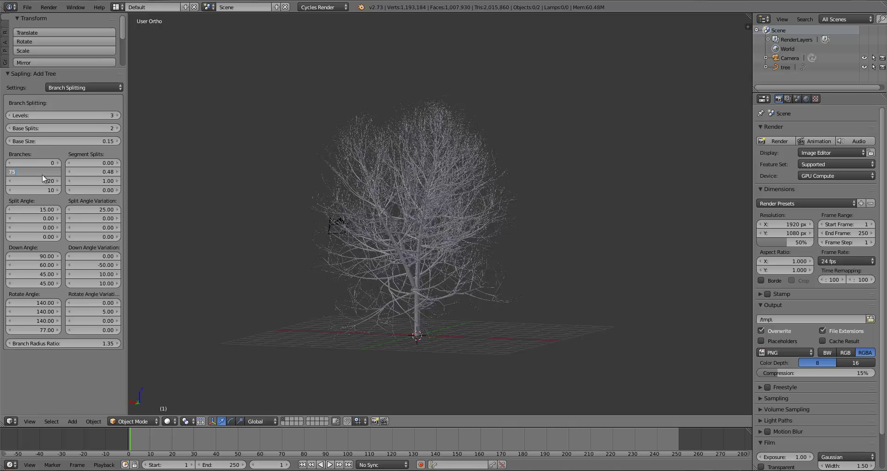
key("Return")
left_click(41, 174)
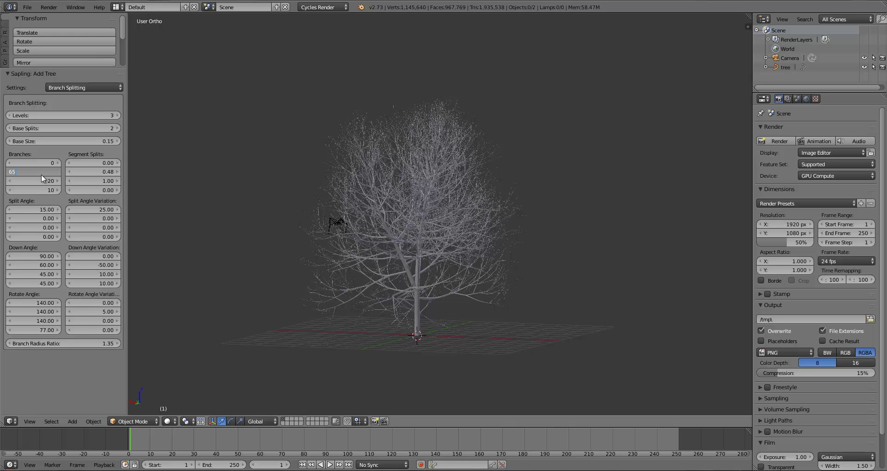
type("65")
key("Return")
middle_click_drag(434, 281, 395, 276)
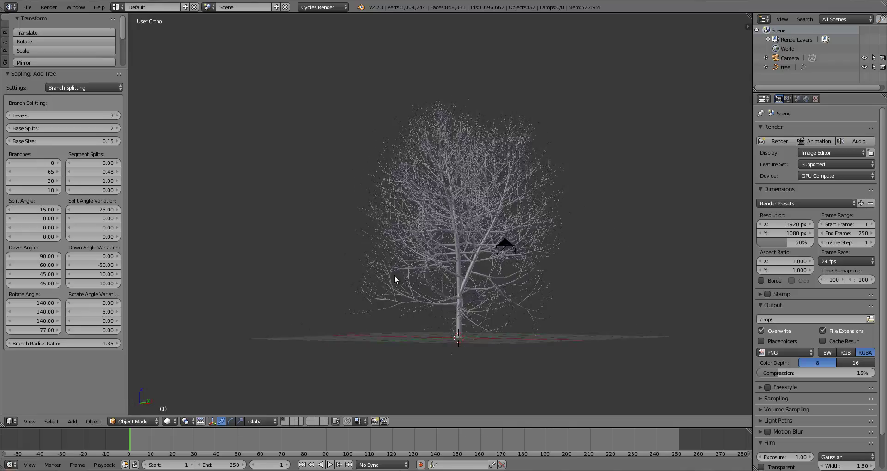
Set the third-level branch count to 18 and check the tree from the front.
scroll(394, 275, "up", 5)
left_click(43, 181)
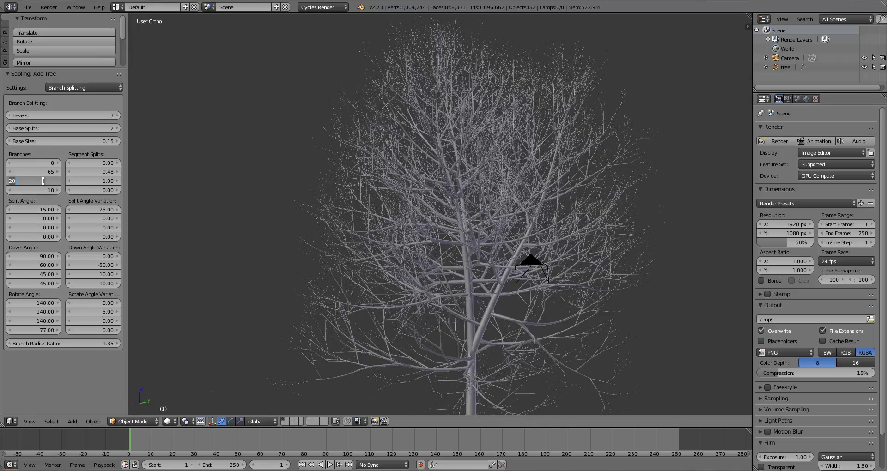
type("18")
key("Return")
key("KP_1")
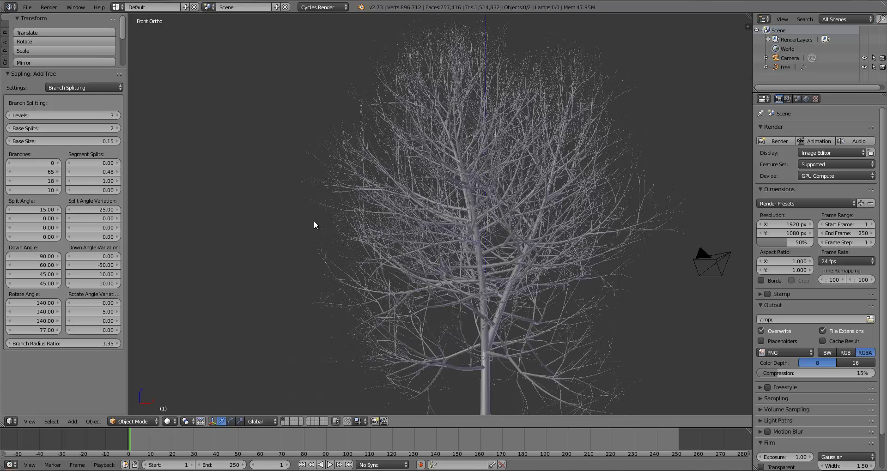
scroll(367, 224, "down", 4)
scroll(343, 218, "up", 2)
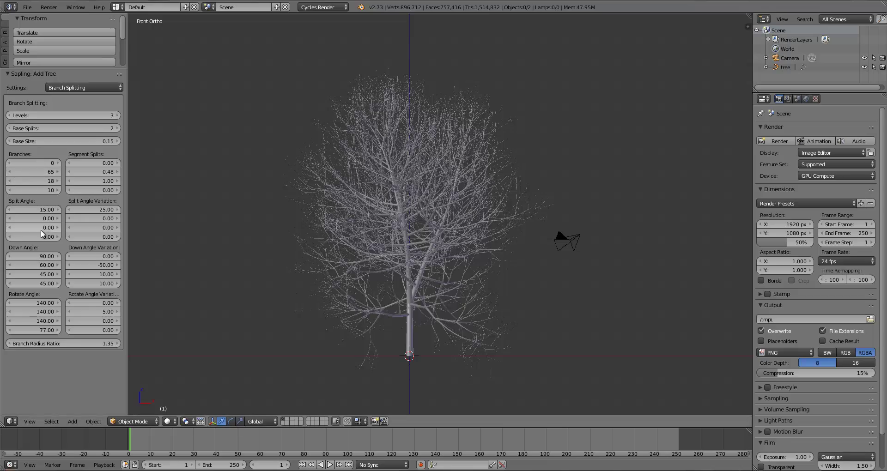
Inspect the forks of the outer twigs up close and set the third-level split angle to 60.
scroll(577, 226, "up", 8)
scroll(576, 227, "down", 5)
scroll(172, 259, "up", 8)
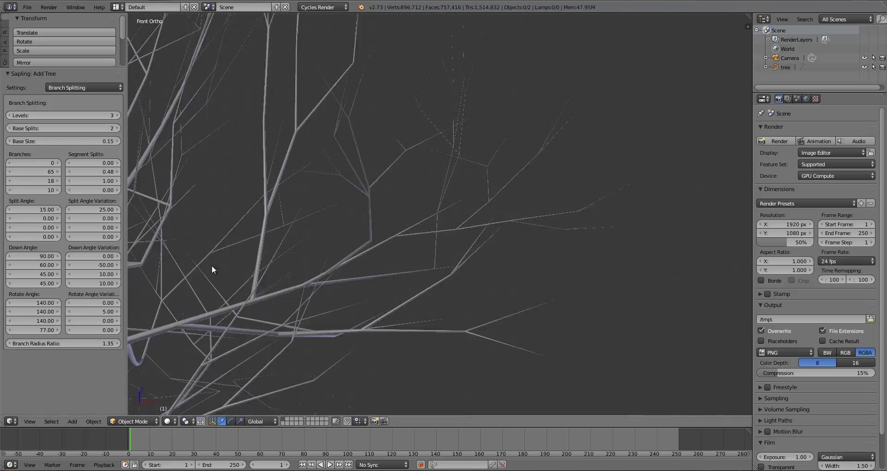
scroll(268, 271, "down", 2)
scroll(276, 268, "up", 6)
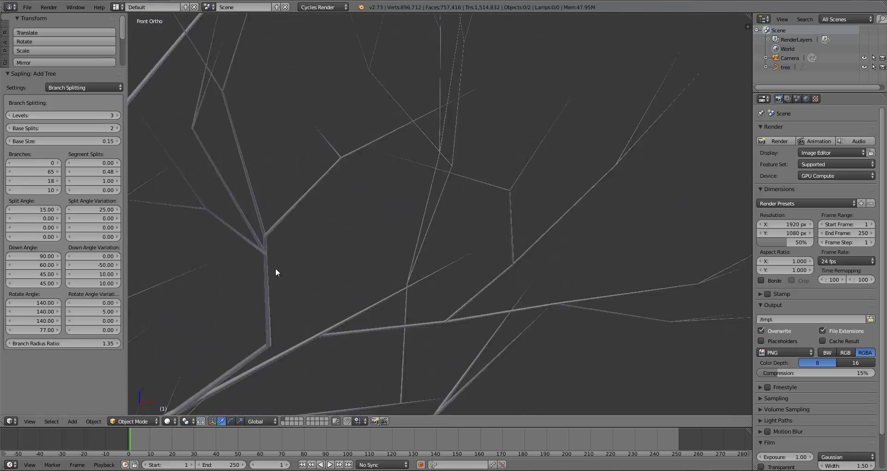
middle_click_drag(300, 384, 342, 249, "shift")
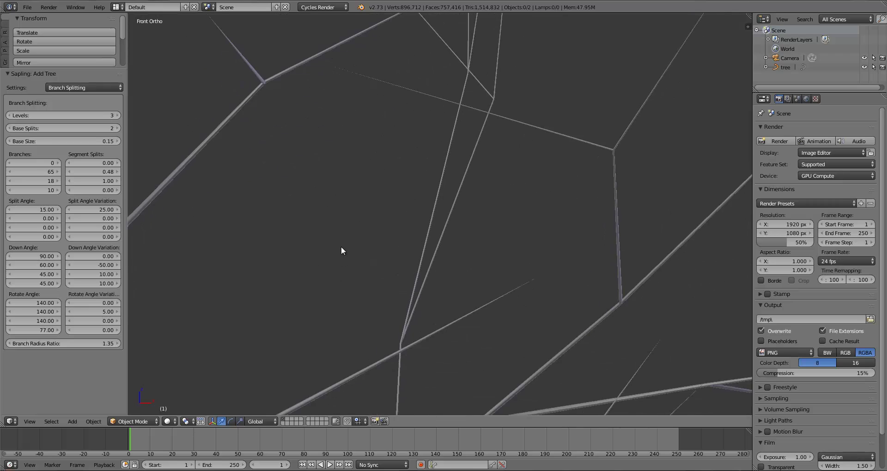
left_click(43, 227)
type("60")
key("Return")
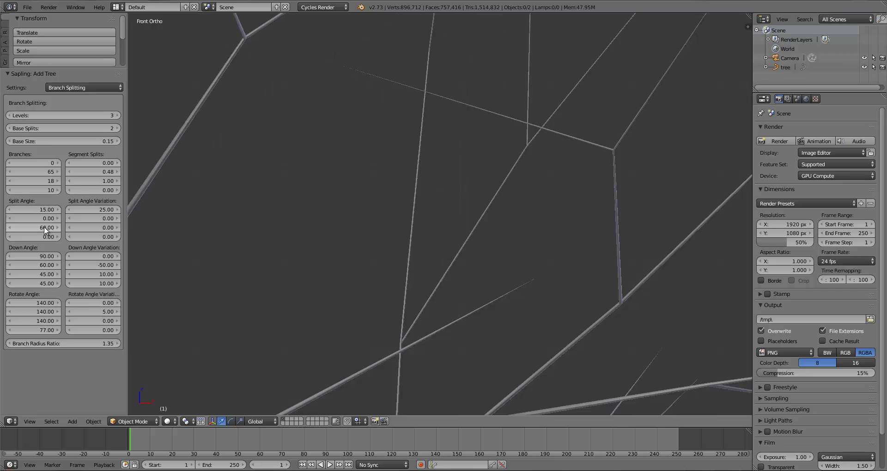
Examine the tree's forks, lower branches and overall silhouette from several angles, in solid and wireframe shading.
scroll(448, 189, "down", 2)
scroll(450, 188, "down", 5)
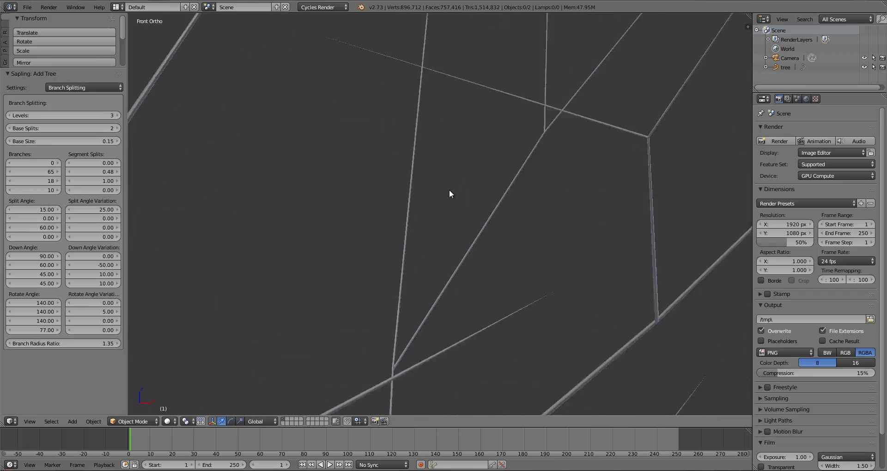
scroll(395, 203, "down", 6)
scroll(483, 181, "up", 3)
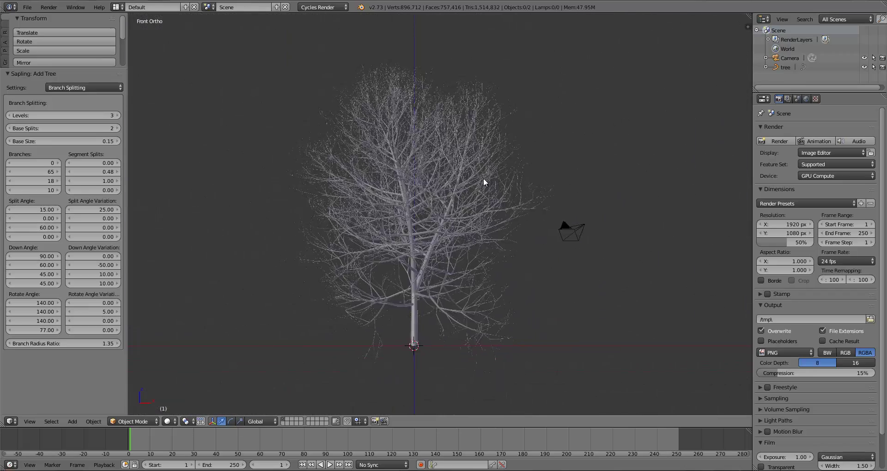
scroll(490, 168, "down", 2)
middle_click_drag(491, 169, 362, 133)
scroll(492, 252, "up", 6)
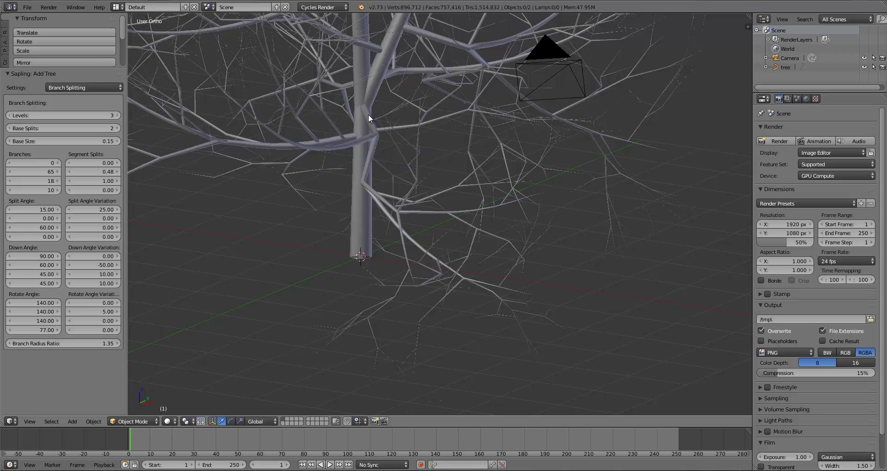
middle_click_drag(355, 168, 396, 170)
scroll(392, 185, "down", 2)
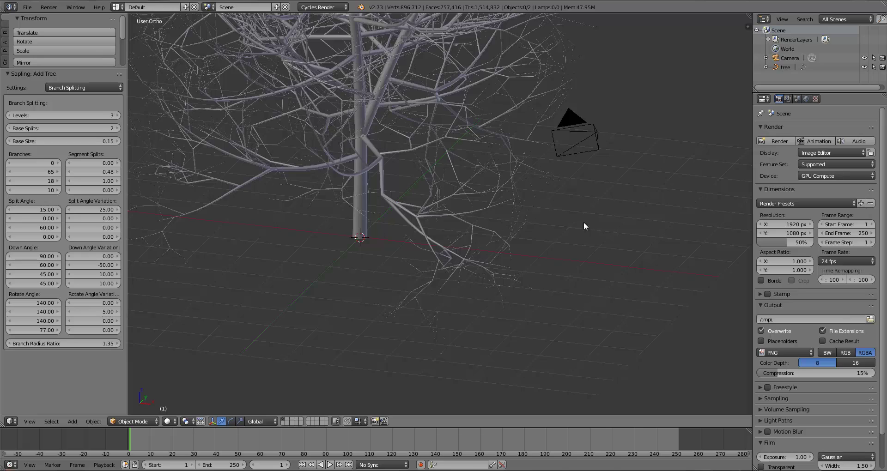
scroll(390, 222, "down", 10)
key("KP_1")
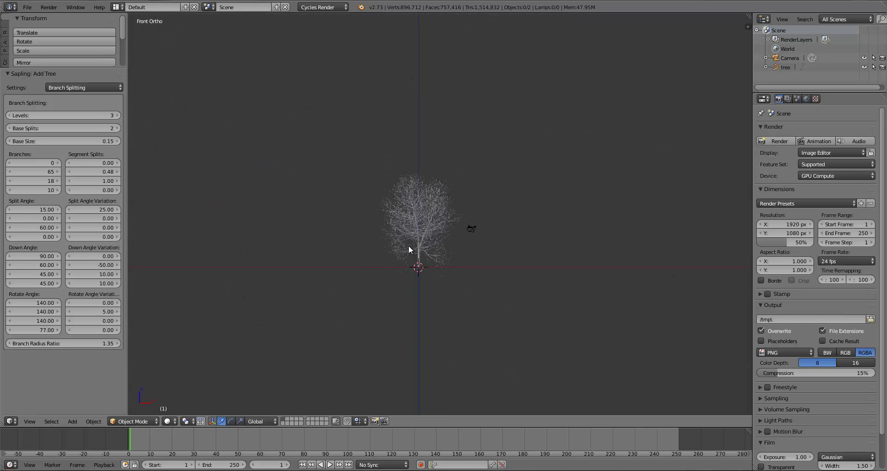
scroll(409, 246, "up", 7)
key("z")
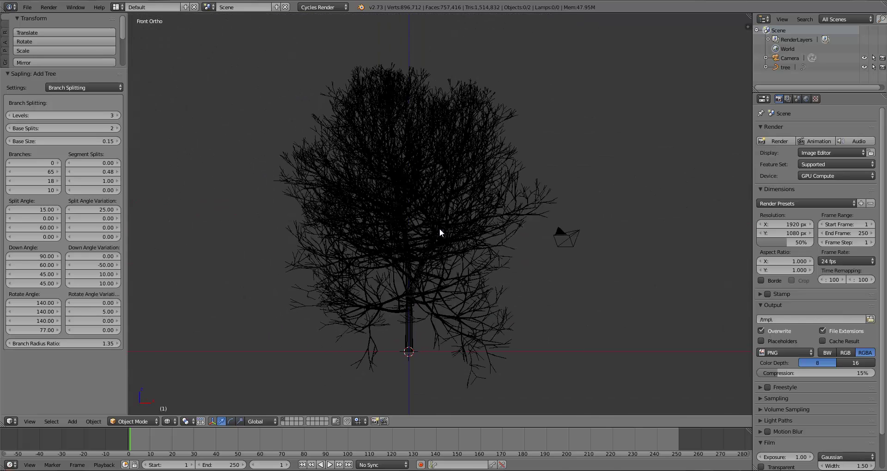
key("z")
middle_click_drag(456, 229, 466, 229, "shift")
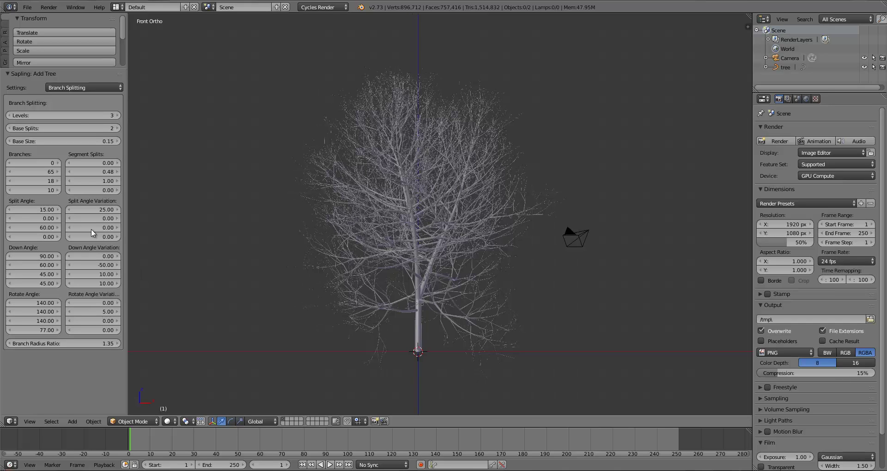
Switch to the Branch Growth settings and set the third-level curvature to -25.
left_click(84, 87)
left_click(74, 55)
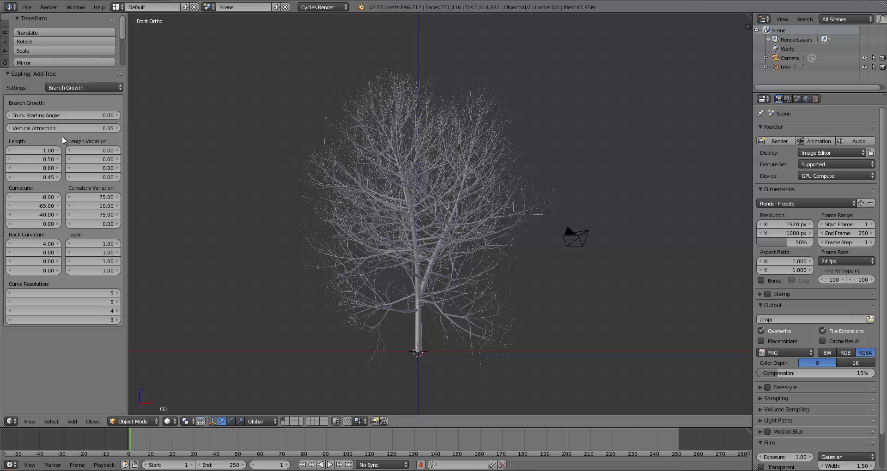
left_click(37, 215)
key("BackSpace")
type("-25")
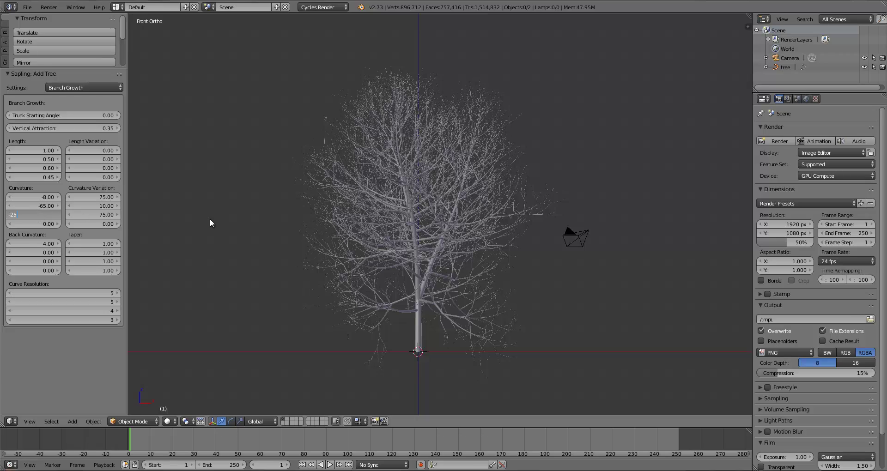
key("Return")
Examine how the fine branches curve in the crown, in solid and wireframe shading.
scroll(531, 236, "up", 5)
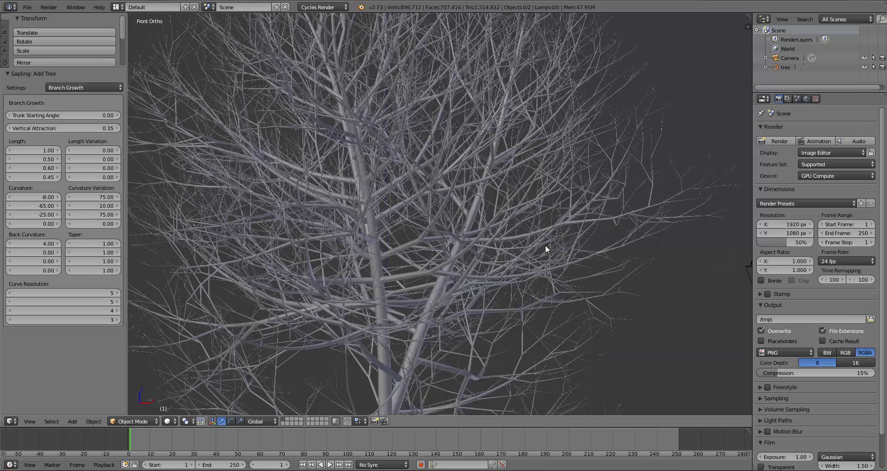
middle_click_drag(545, 245, 344, 331, "shift")
scroll(343, 331, "up", 2)
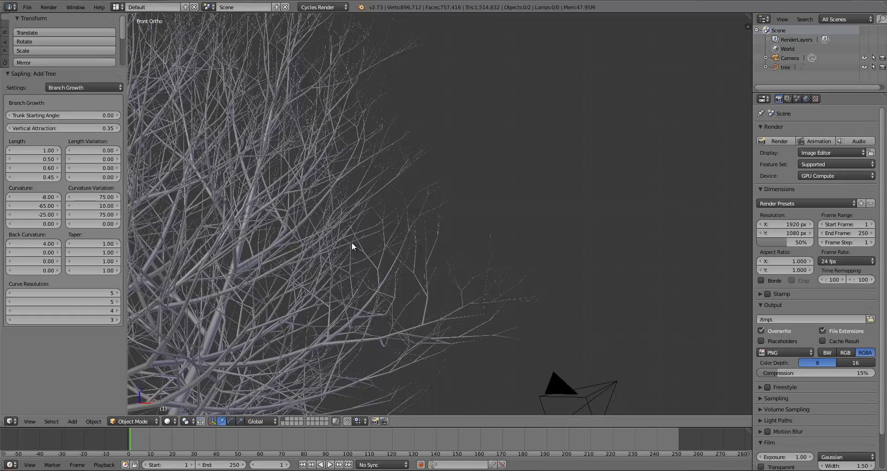
scroll(351, 242, "down", 4)
middle_click_drag(310, 257, 379, 215, "shift")
scroll(378, 215, "down", 4)
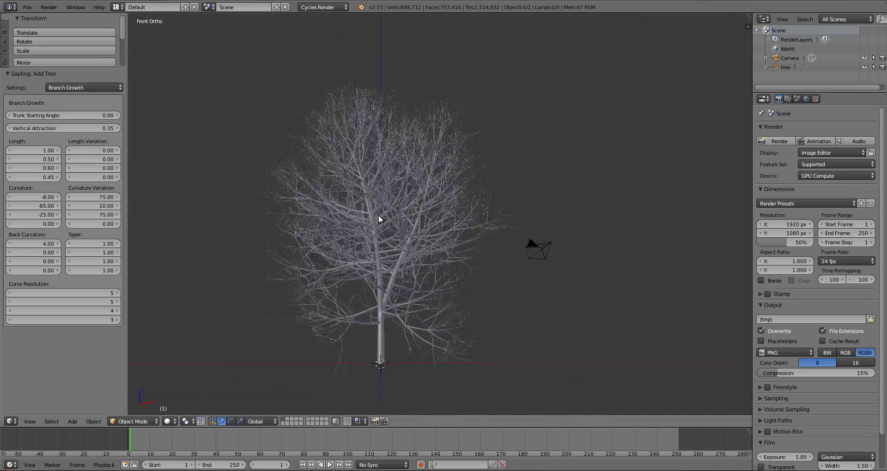
scroll(379, 221, "up", 10)
key("z")
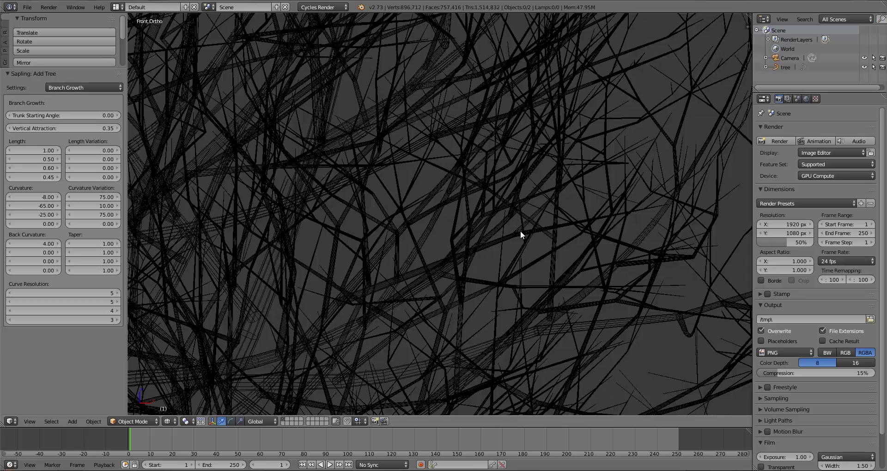
scroll(520, 231, "down", 10)
key("z")
middle_click_drag(413, 249, 452, 228, "shift")
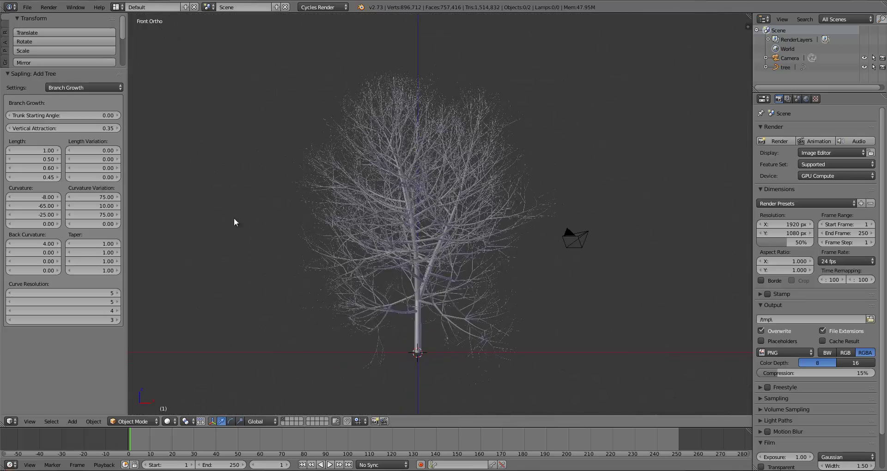
Examine the inner branches and outermost twigs up close and compare them with the whole tree.
scroll(512, 231, "up", 6)
scroll(575, 180, "down", 7)
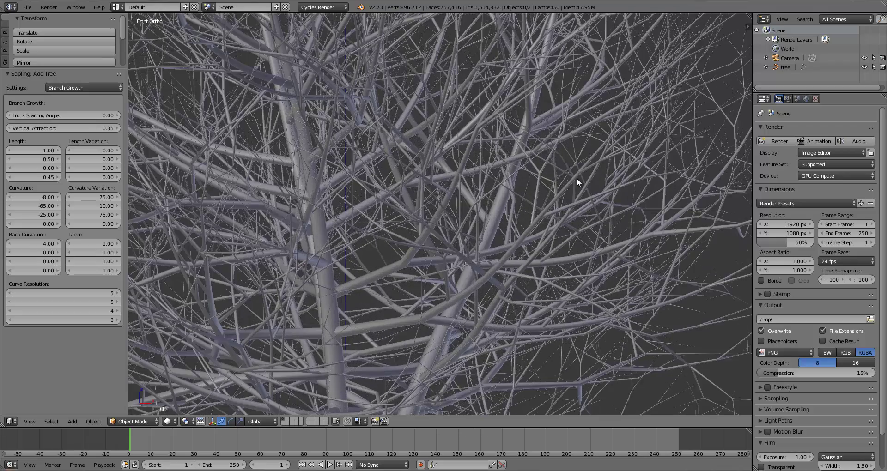
scroll(573, 185, "up", 1)
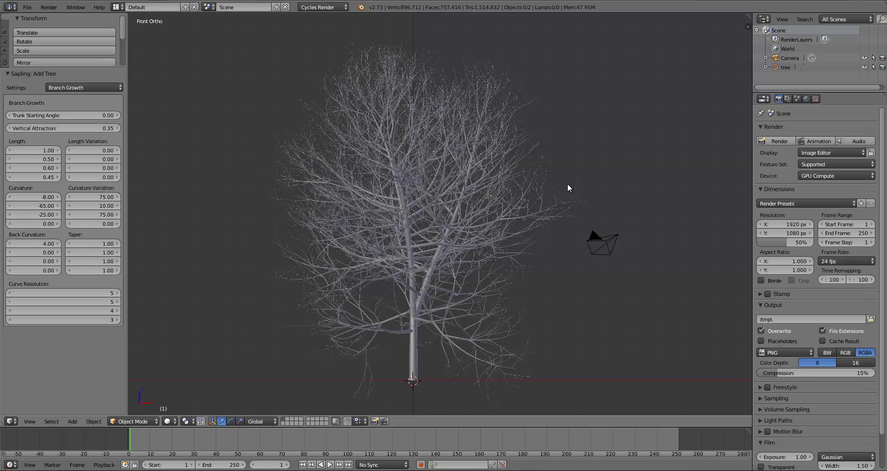
scroll(580, 178, "up", 7)
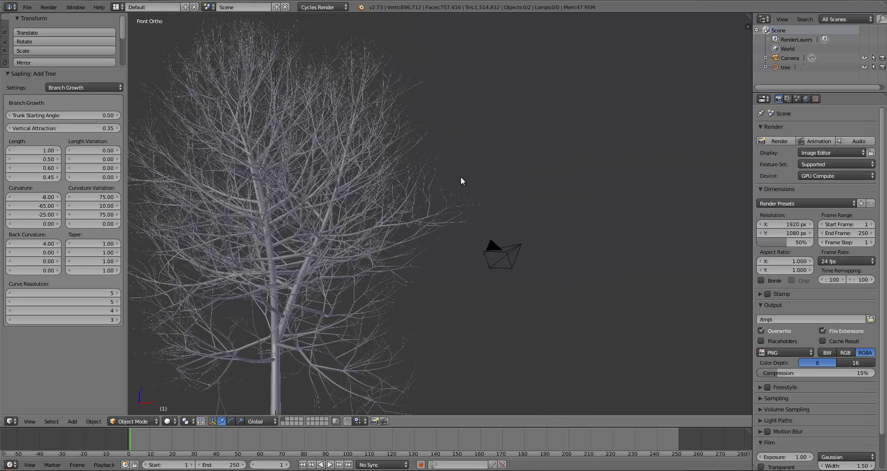
scroll(461, 177, "up", 8)
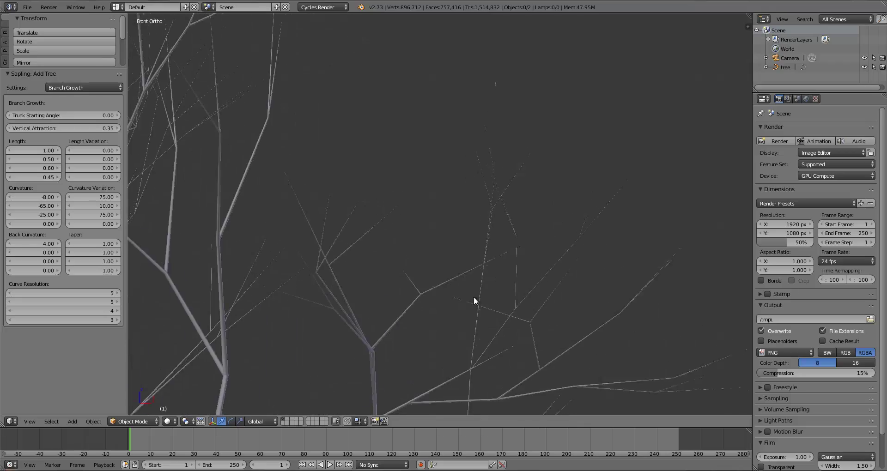
scroll(525, 218, "down", 12)
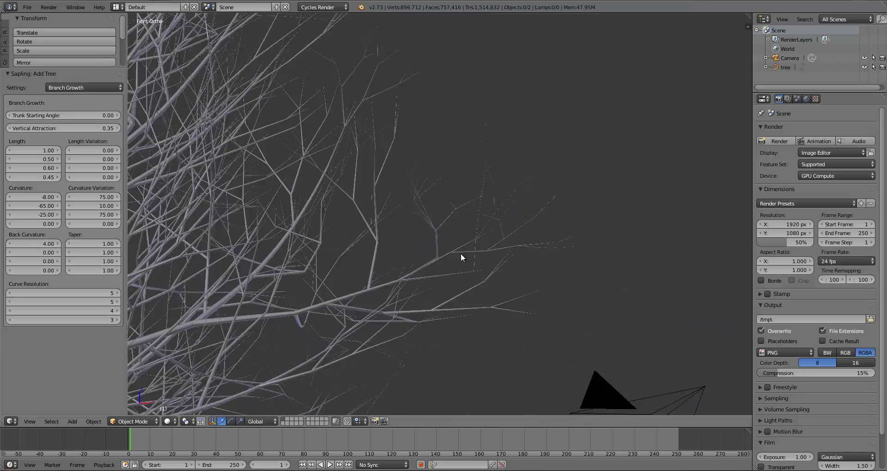
middle_click_drag(390, 228, 516, 196, "shift")
scroll(529, 201, "down", 3)
scroll(477, 209, "up", 3)
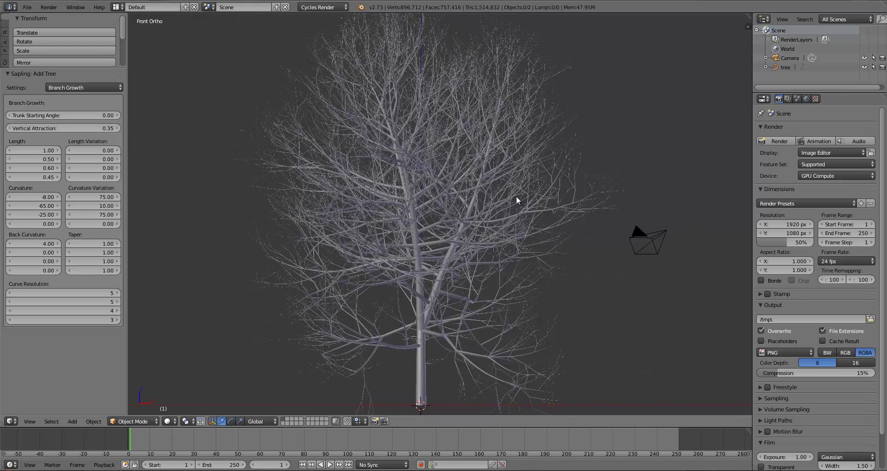
Set the third-level curvature variation to 65 and return to the Branch Splitting settings.
left_click(103, 216)
type("65")
key("Return")
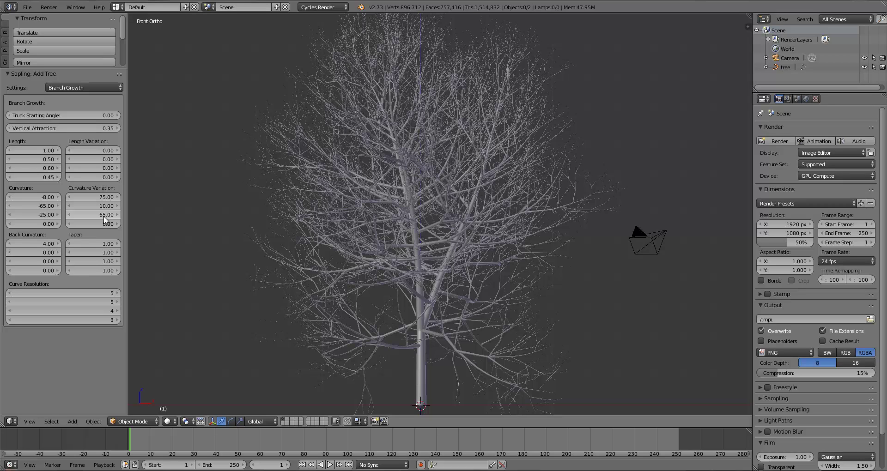
left_click(85, 88)
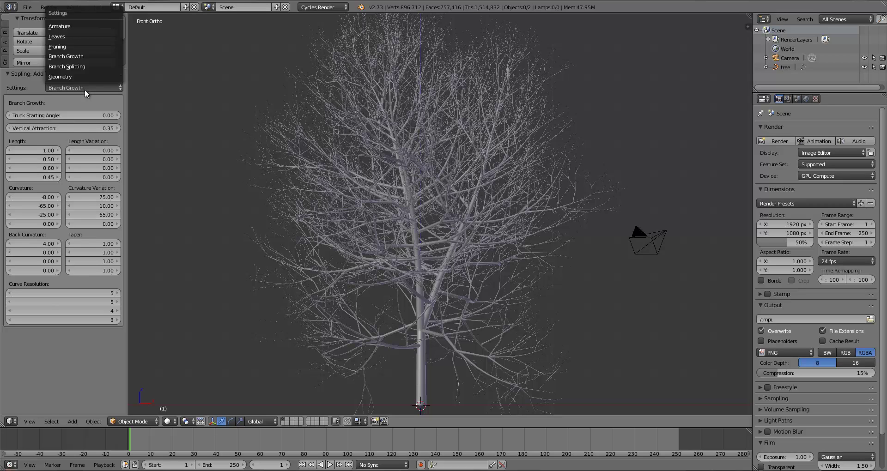
left_click(81, 67)
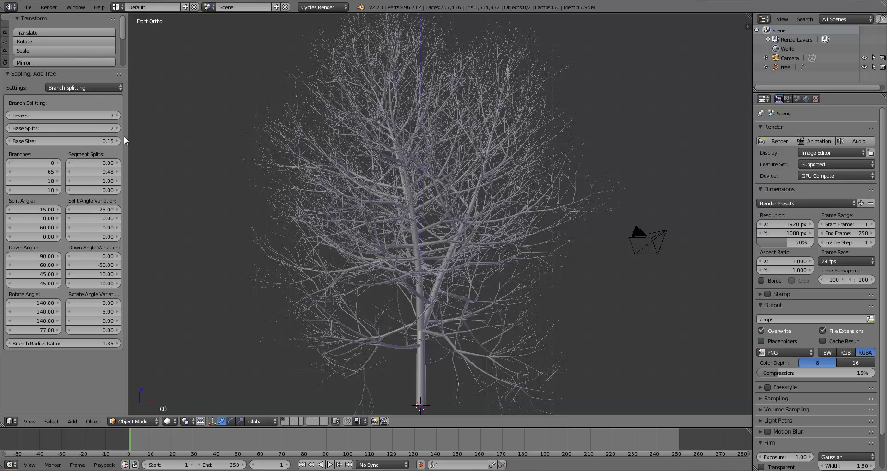
Set the tree's Levels to 4 and inspect the outer twigs up close and in the whole crown.
left_click(118, 114)
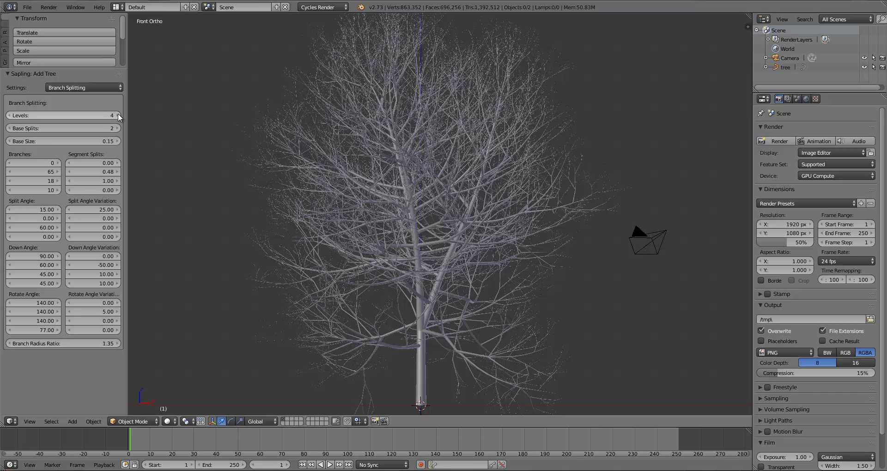
scroll(573, 231, "down", 2)
scroll(461, 256, "up", 8)
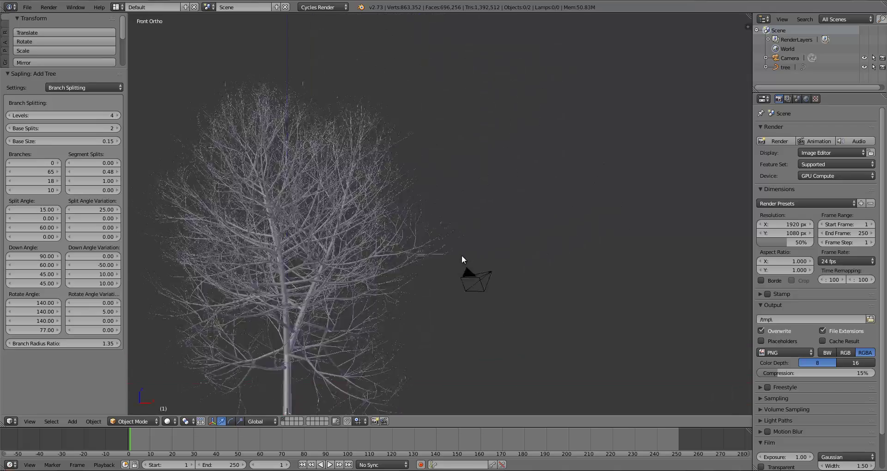
scroll(473, 261, "up", 8)
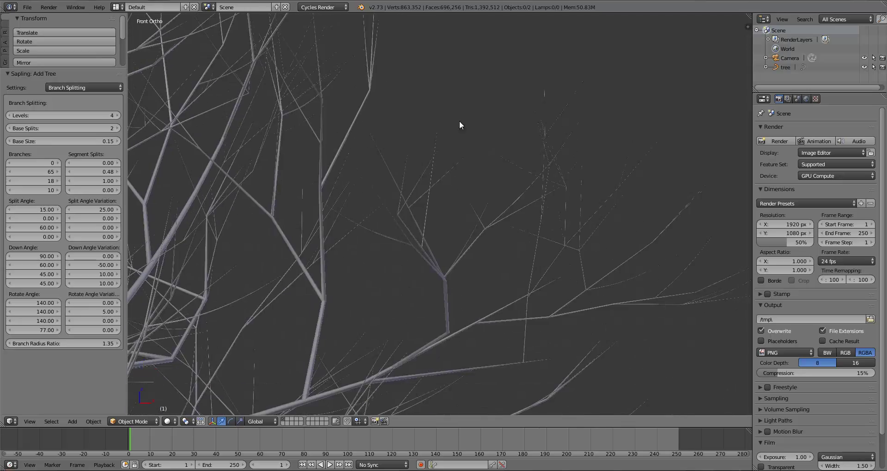
scroll(485, 139, "down", 10)
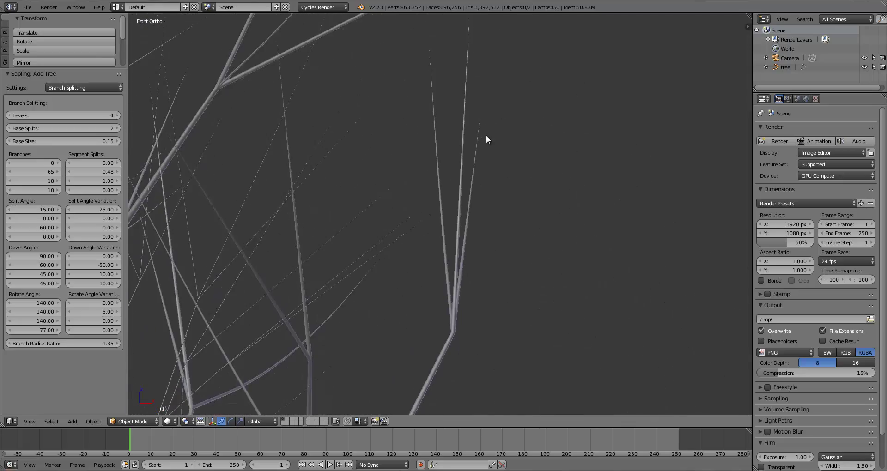
scroll(484, 222, "down", 8)
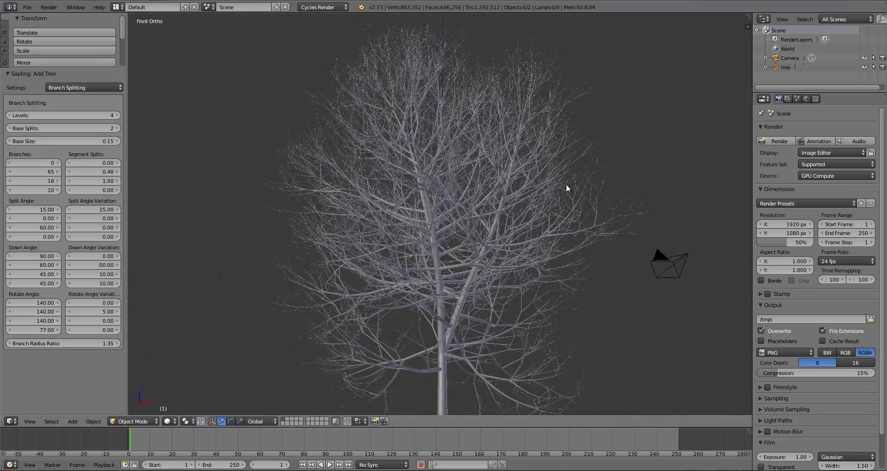
scroll(406, 226, "up", 1)
scroll(393, 205, "up", 2)
middle_click_drag(408, 200, 531, 212)
key("KP_1")
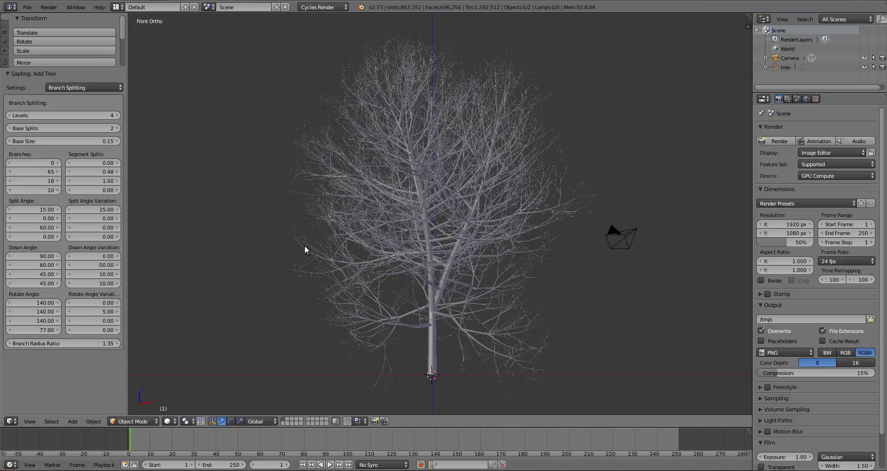
Set the fourth-level branch count to 13 and check the crown from an angle and from the front.
left_click(44, 192)
type("15")
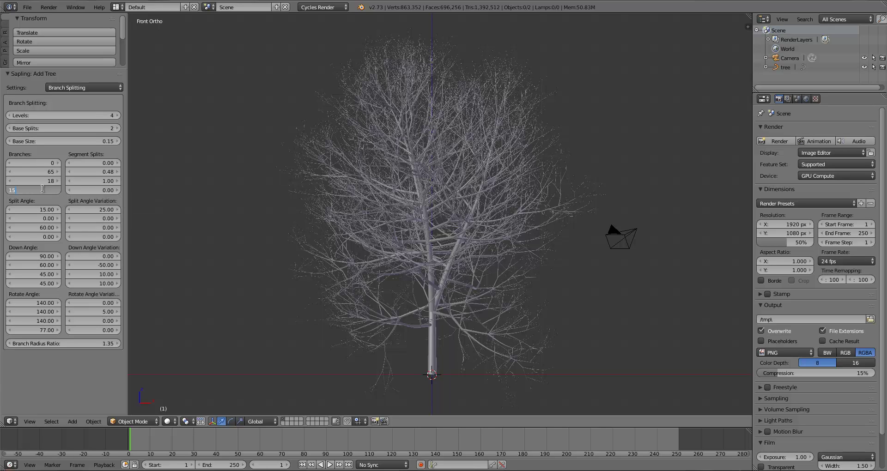
key("BackSpace")
type("3")
key("Return")
scroll(323, 213, "up", 4)
scroll(374, 241, "down", 5)
middle_click_drag(519, 202, 382, 234)
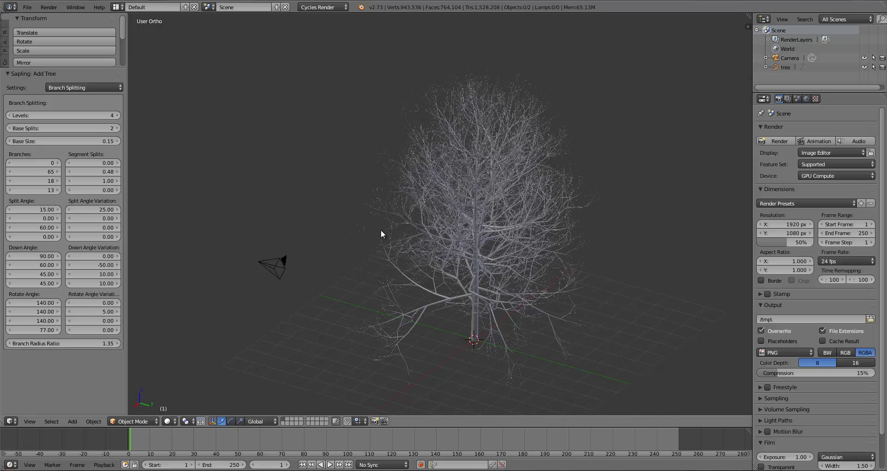
middle_click_drag(382, 229, 420, 218)
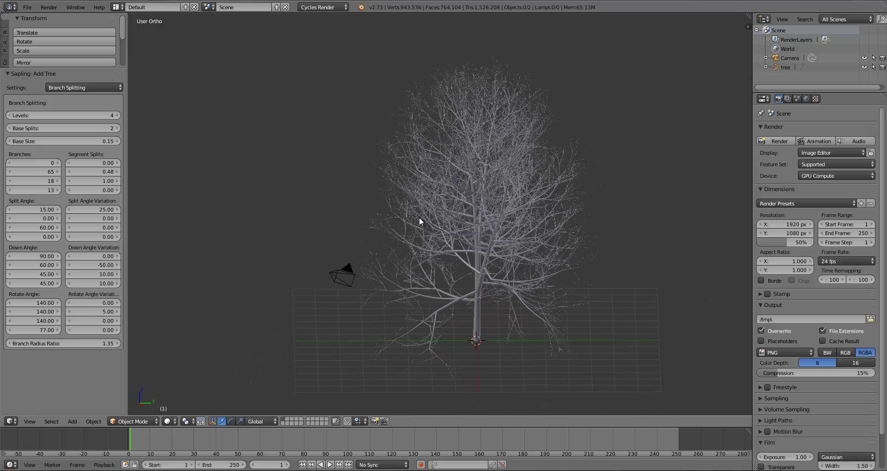
key("KP_1")
Switch to the Branch Growth settings and bring the outermost twigs into close view.
left_click(73, 87)
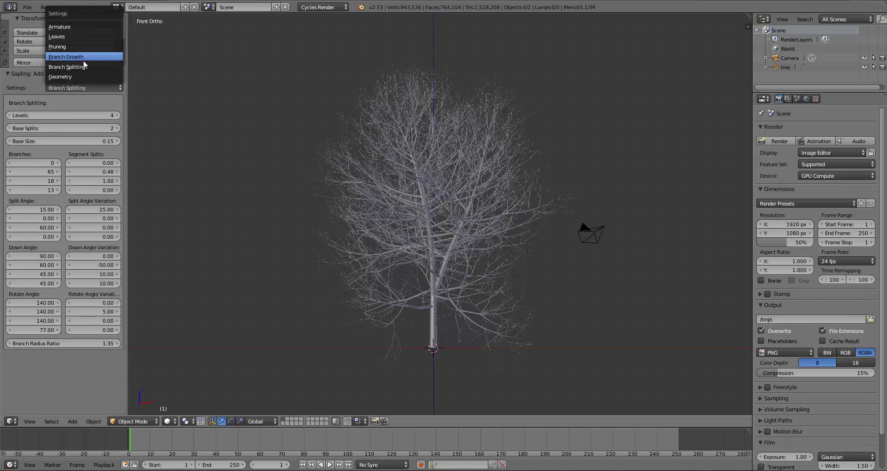
left_click(83, 59)
scroll(421, 194, "up", 3)
scroll(353, 209, "up", 4)
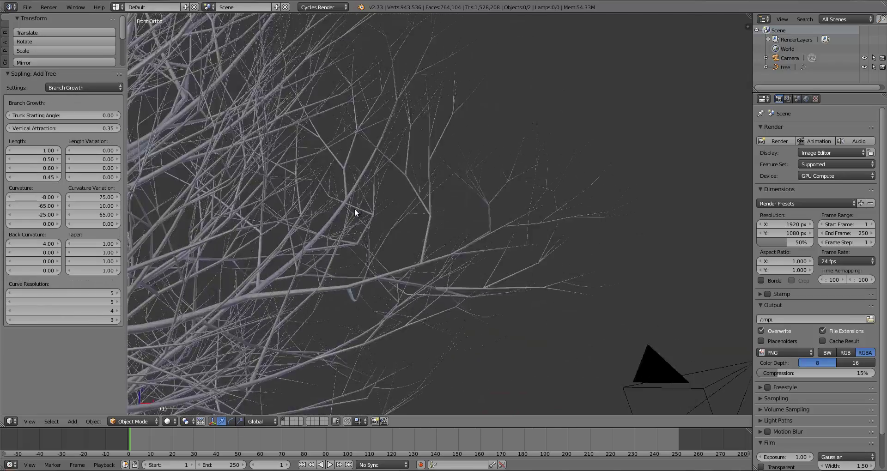
scroll(354, 209, "up", 5)
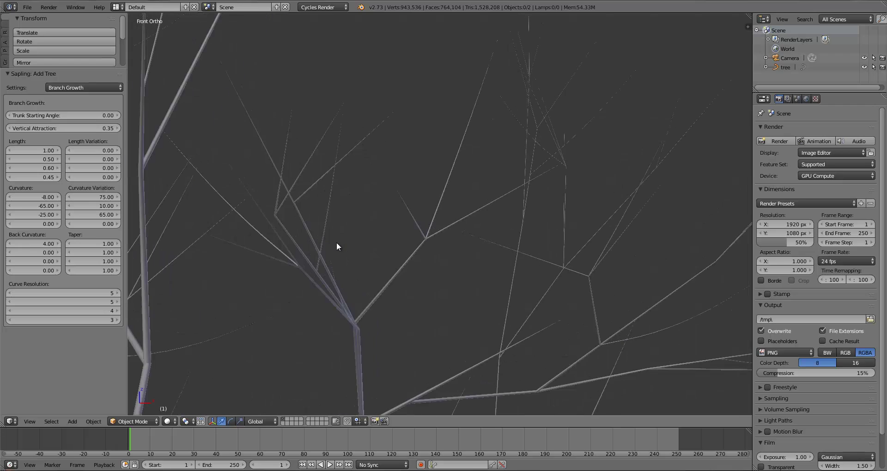
mouse_move(337, 242)
middle_mouse_down("shift")
mouse_move(331, 234)
mouse_move(354, 242)
middle_mouse_up("shift")
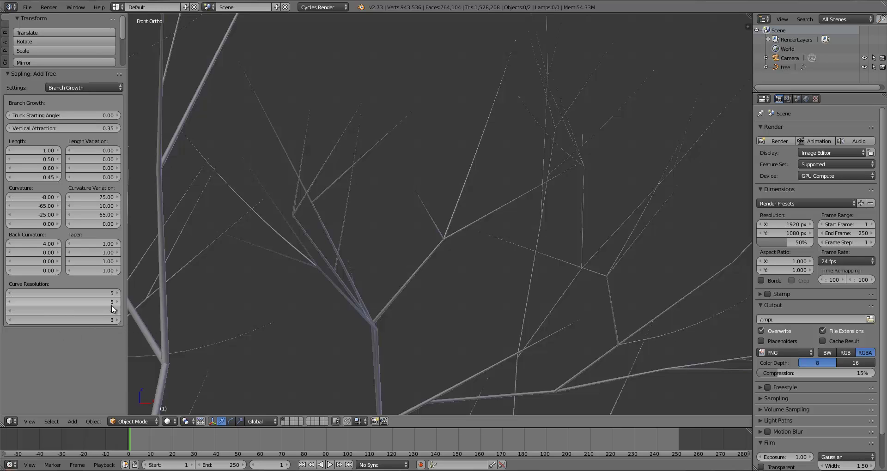
Set the fourth-level curvature to 100 and inspect how the outer twigs bend.
left_click(45, 224)
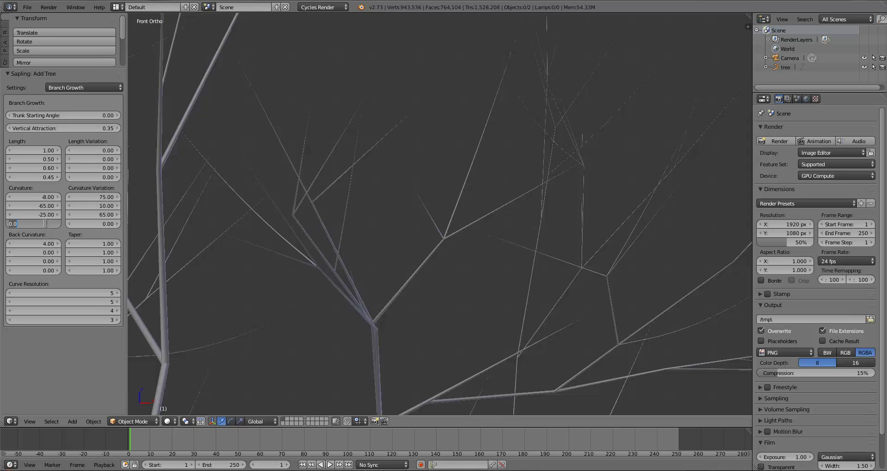
type("100")
key("Return")
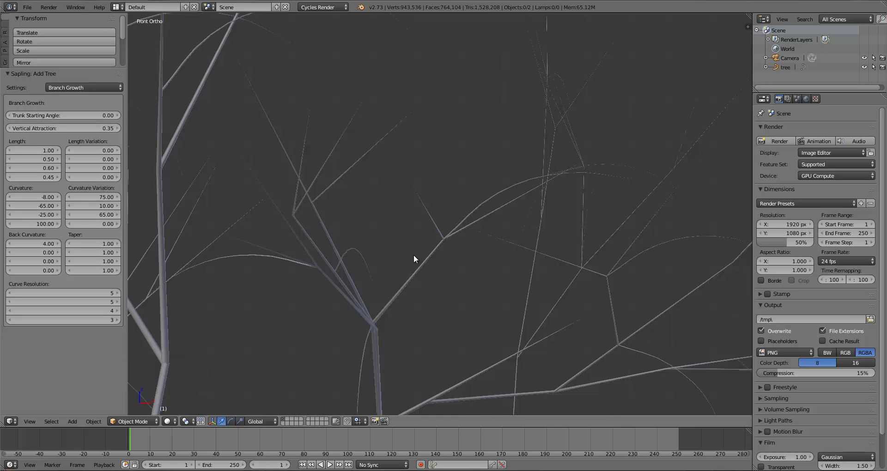
scroll(437, 251, "down", 4)
scroll(437, 252, "up", 6)
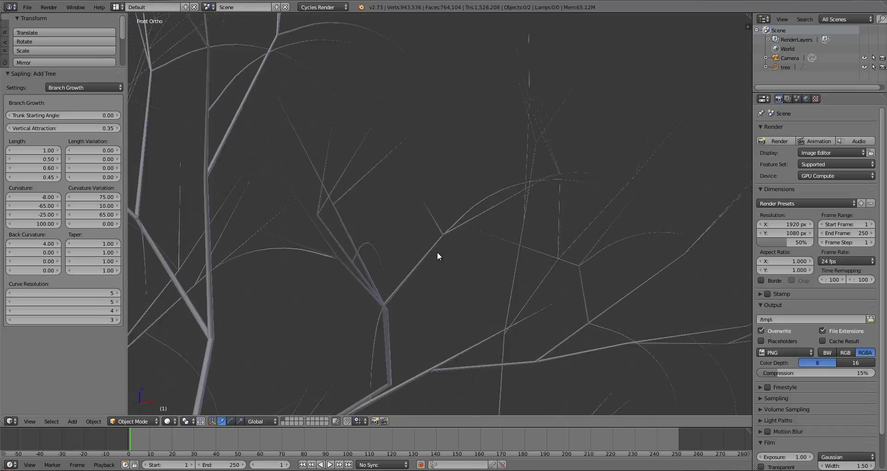
scroll(446, 262, "down", 6)
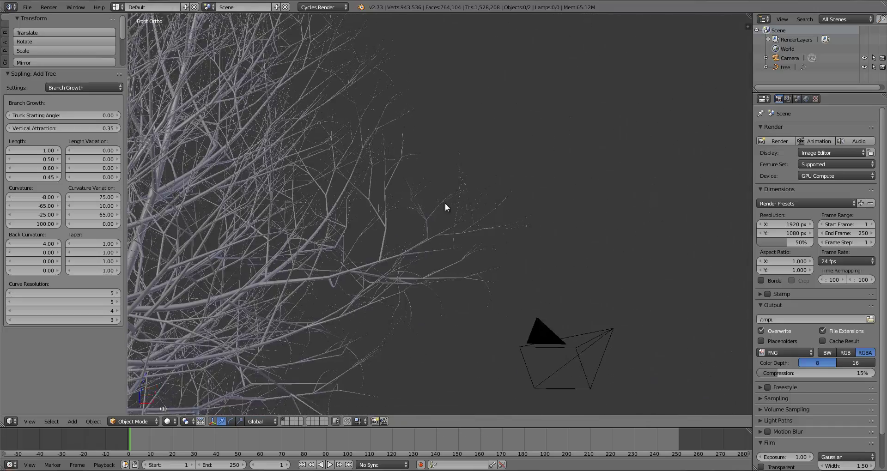
scroll(451, 185, "down", 2)
scroll(434, 174, "up", 4)
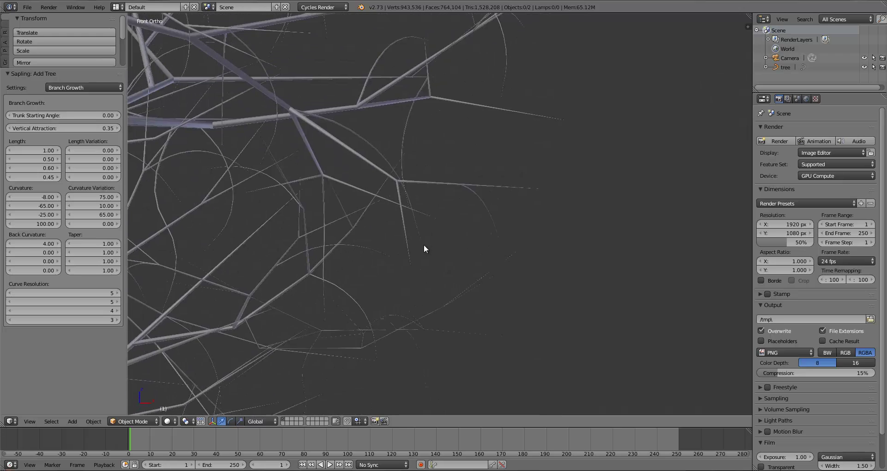
Set the fourth-level curvature to 50.
left_click(43, 223)
type("5")
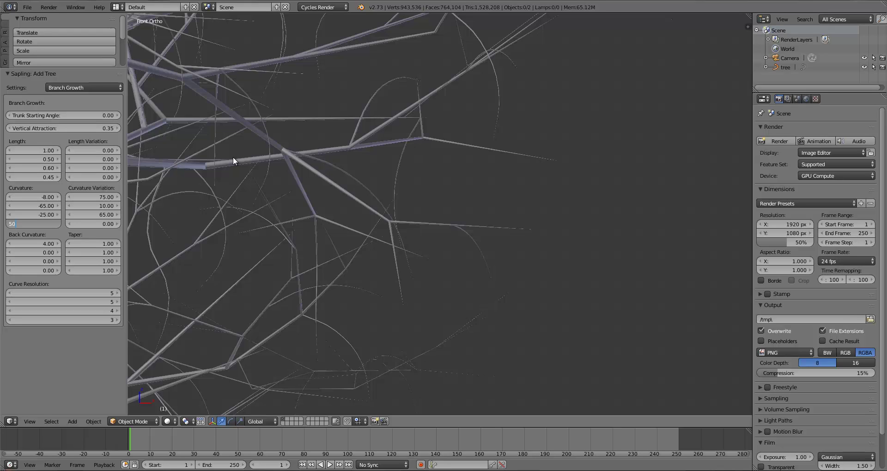
type("0")
key("Return")
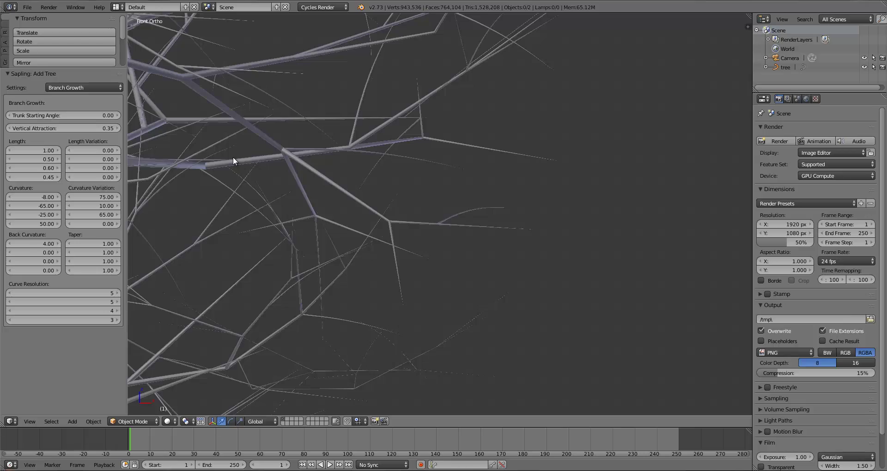
Examine the curvature of individual fourth-level twigs up close along the outer crown.
scroll(233, 156, "down", 5)
middle_click_drag(332, 196, 321, 219, "shift")
middle_click_drag(449, 166, 383, 210, "shift")
scroll(384, 210, "up", 7)
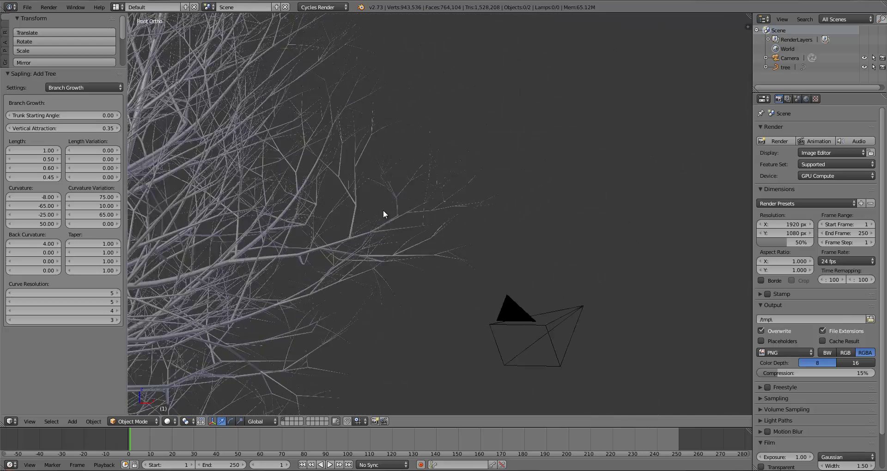
middle_click_drag(407, 139, 553, 161, "shift")
scroll(277, 290, "up", 6)
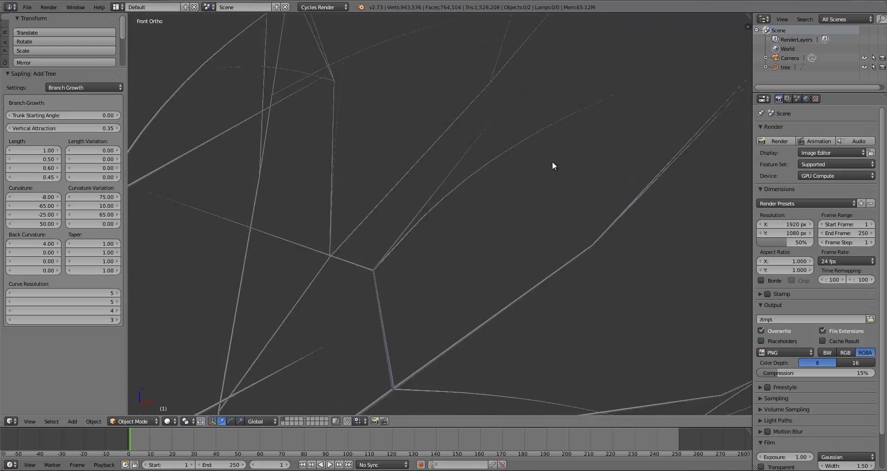
scroll(413, 243, "up", 5)
scroll(402, 247, "down", 7)
scroll(390, 251, "down", 6)
middle_click_drag(323, 155, 428, 228, "shift")
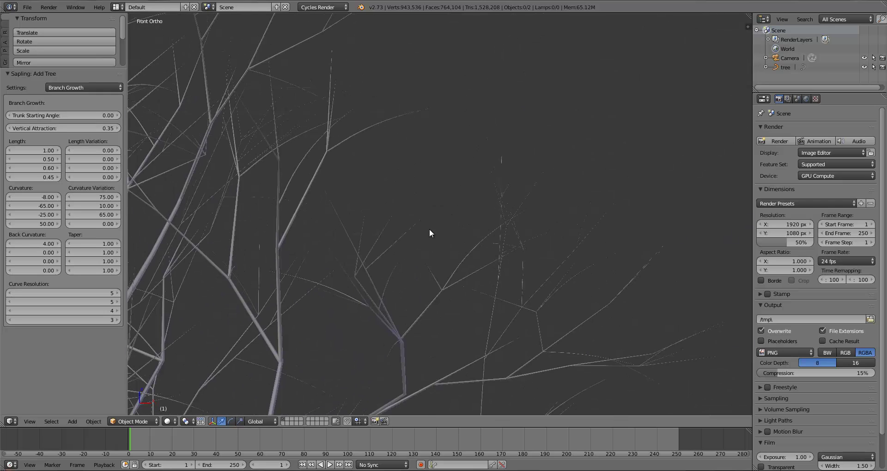
middle_click_drag(240, 210, 365, 223, "shift")
scroll(360, 232, "up", 5)
scroll(377, 222, "up", 3)
scroll(365, 239, "down", 3)
scroll(365, 240, "up", 2)
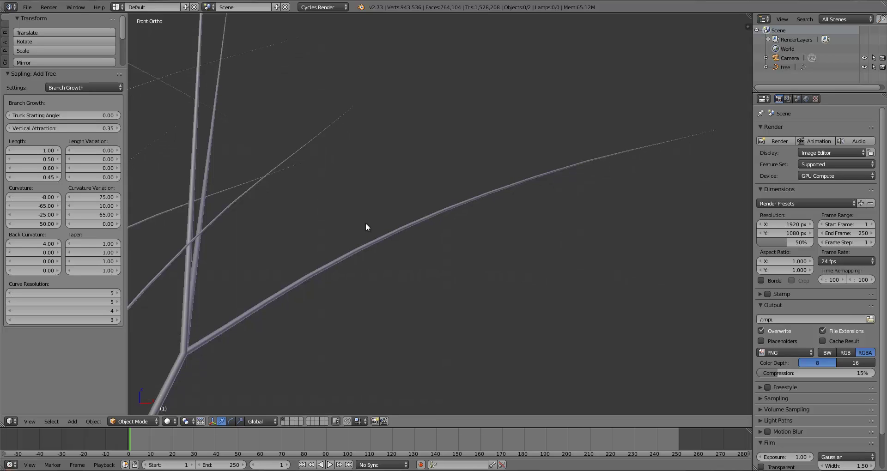
scroll(326, 256, "down", 5)
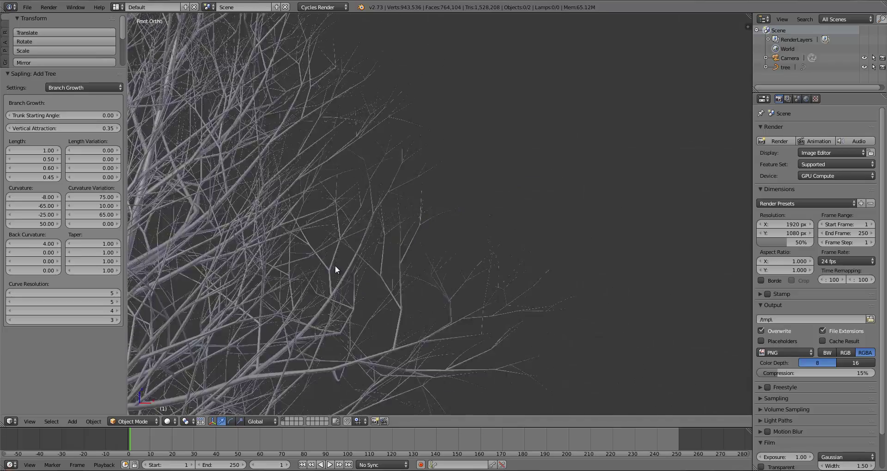
Check the whole tree's silhouette in side and front views.
scroll(334, 265, "down", 8)
middle_click_drag(417, 225, 517, 147, "shift")
middle_click_drag(457, 182, 348, 224, "shift")
scroll(470, 212, "down", 3)
key("KP_3")
scroll(296, 221, "up", 3)
key("KP_1")
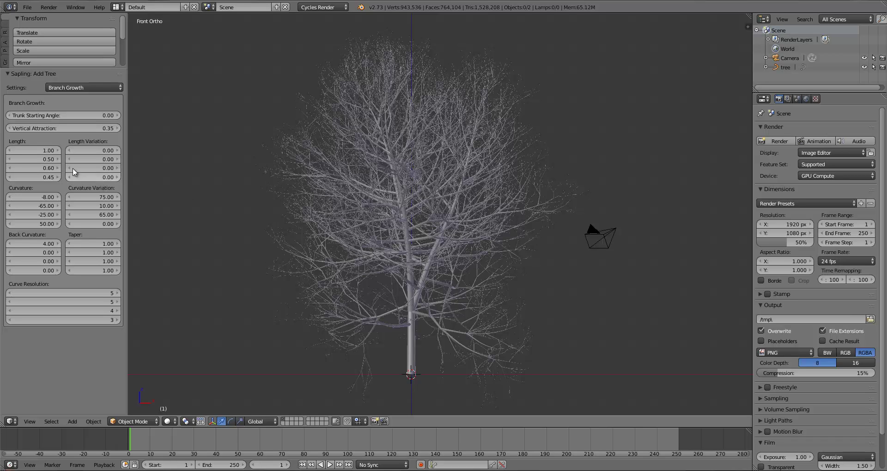
Look through the Leaves settings and bring up the Pruning settings.
left_click(87, 88)
left_click(63, 36)
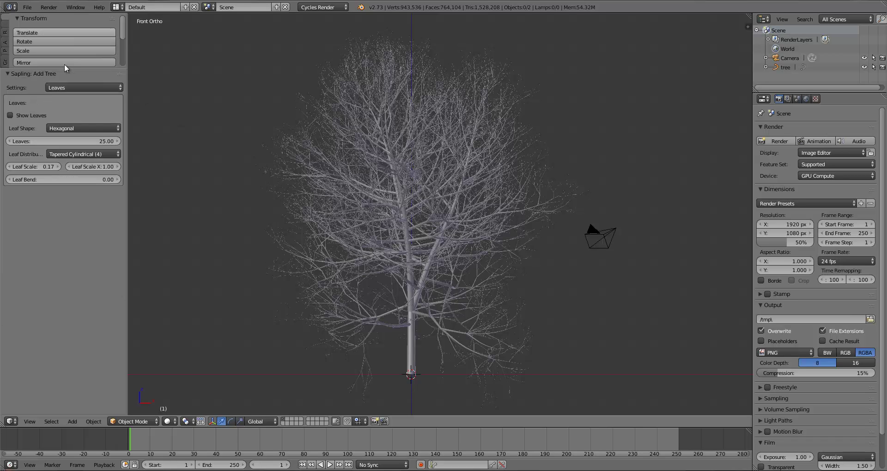
left_click(65, 86)
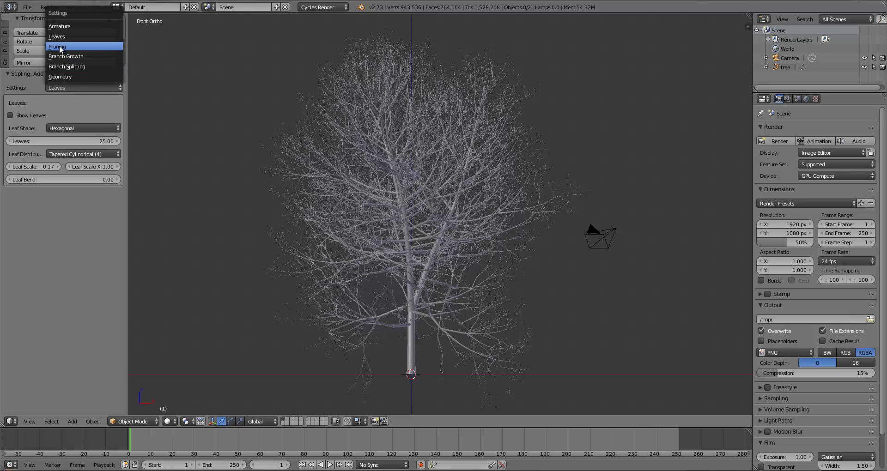
left_click(59, 41)
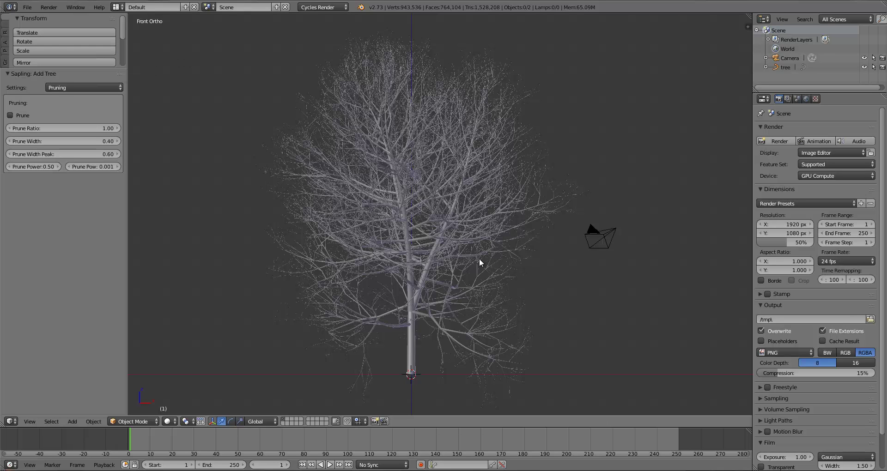
Examine the overall tree shape from an angle and the front, in solid and wireframe shading, including the trunk and drooping lower branches.
scroll(479, 257, "down", 4)
scroll(478, 256, "up", 6)
scroll(479, 256, "down", 4)
middle_click_drag(480, 253, 351, 312)
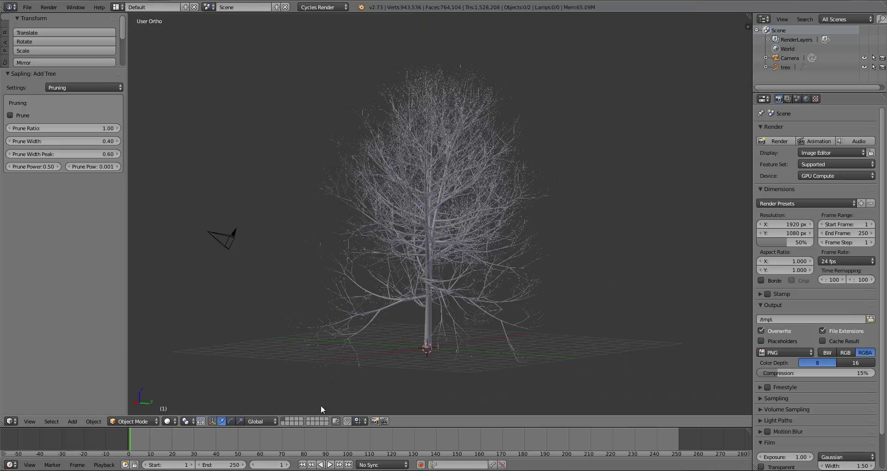
key("KP_1")
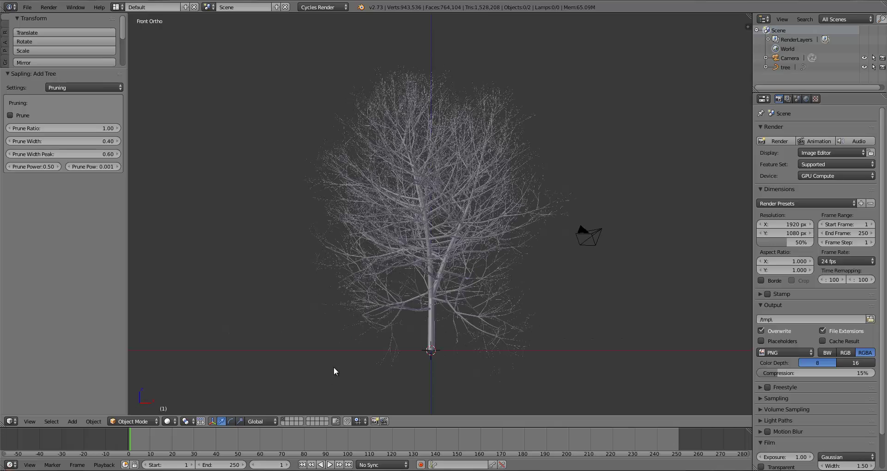
scroll(359, 337, "up", 3)
scroll(347, 341, "down", 3)
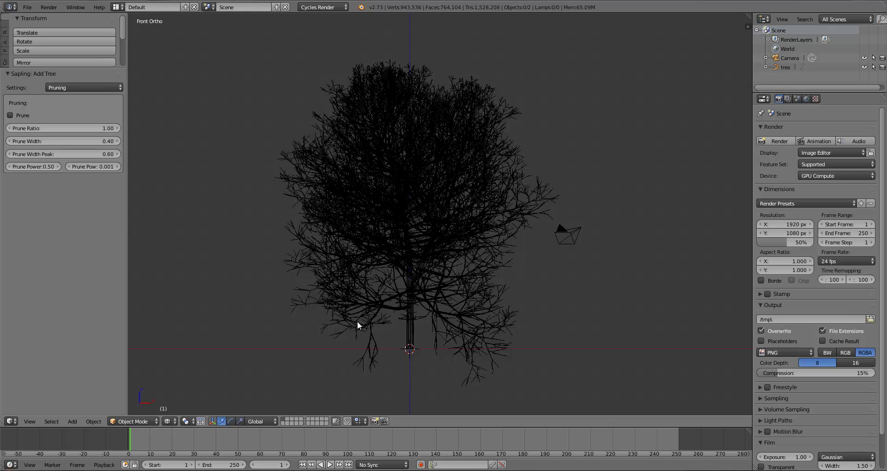
scroll(358, 322, "up", 1)
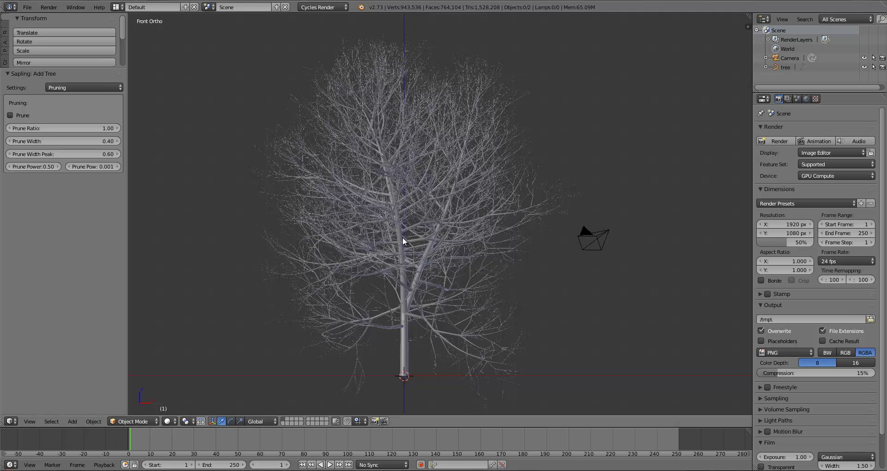
scroll(403, 246, "down", 1)
scroll(403, 259, "up", 1)
scroll(460, 276, "down", 3)
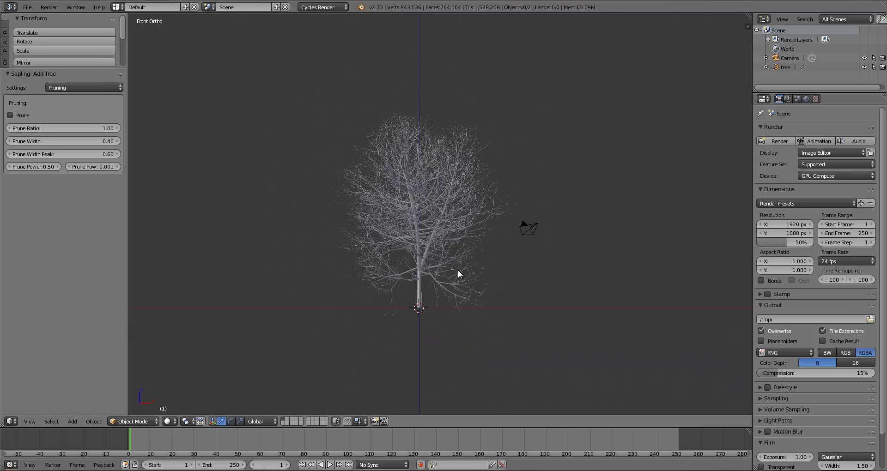
scroll(456, 231, "up", 3)
scroll(457, 226, "up", 4)
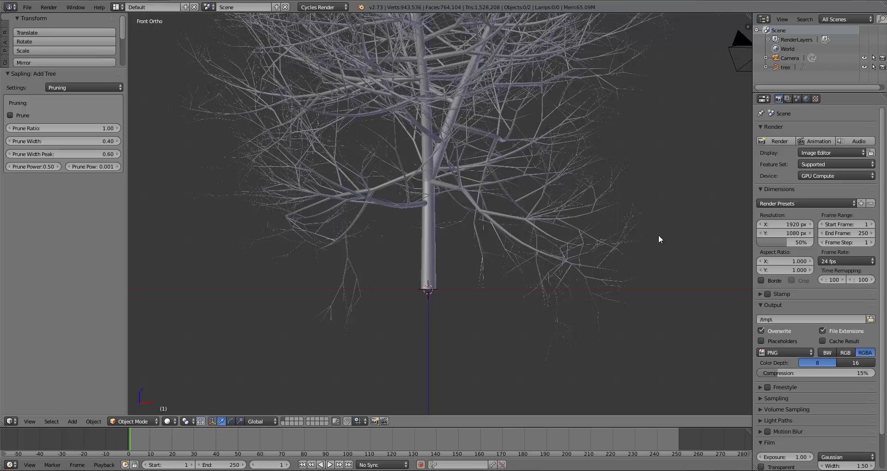
Examine the trunk base, the drooping lower branches and the whole bare tree in front and angled views.
middle_click_drag(445, 282, 401, 265)
key("KP_1")
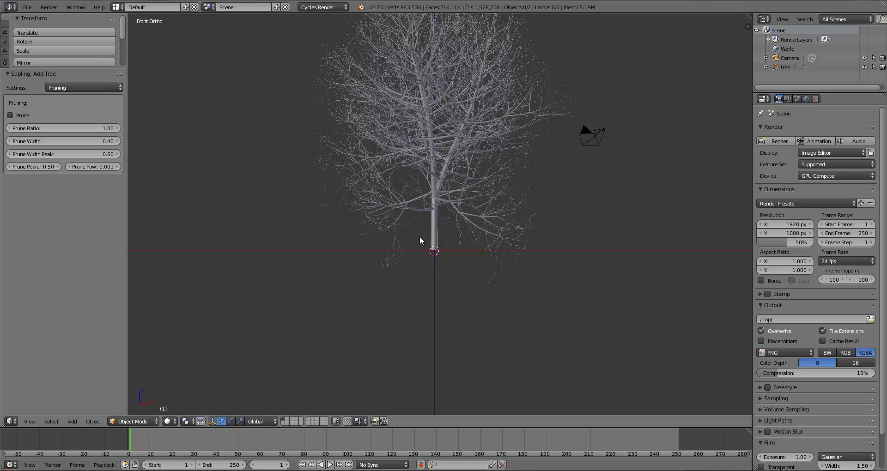
middle_click_drag(420, 236, 390, 307, "shift")
scroll(371, 284, "up", 2)
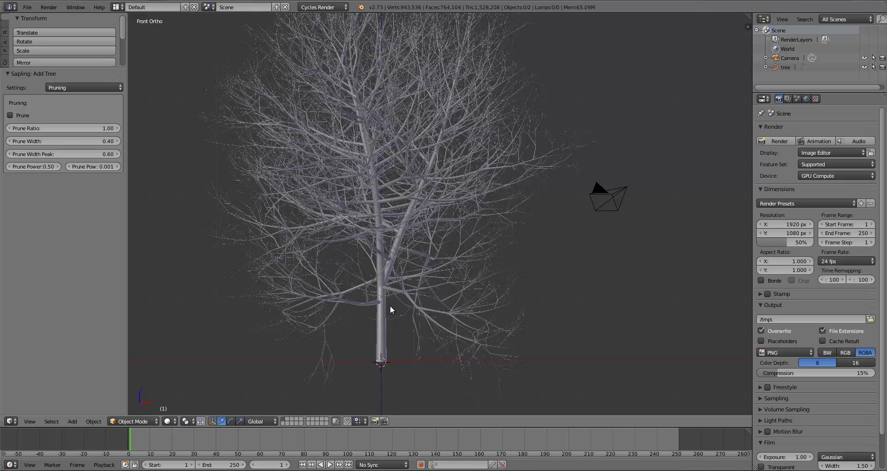
scroll(390, 306, "down", 4)
scroll(390, 296, "up", 5)
middle_click_drag(392, 321, 429, 278, "shift")
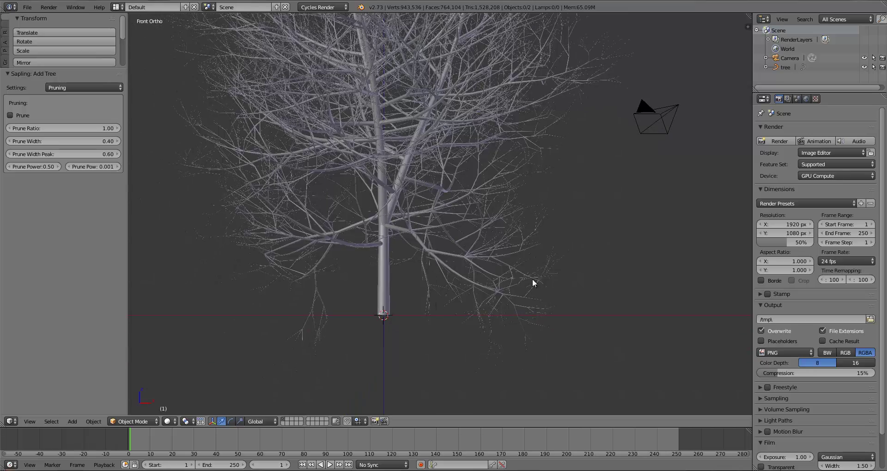
scroll(478, 314, "down", 3)
middle_click_drag(545, 289, 451, 320)
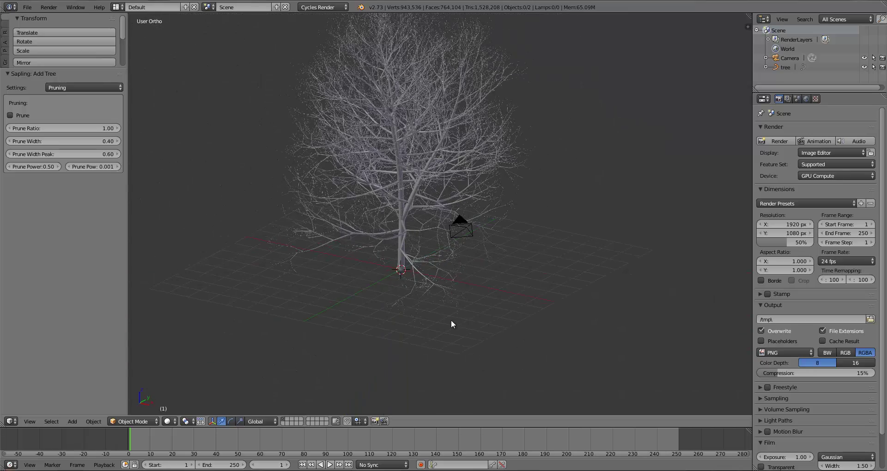
key("KP_1")
middle_click_drag(464, 165, 457, 232, "shift")
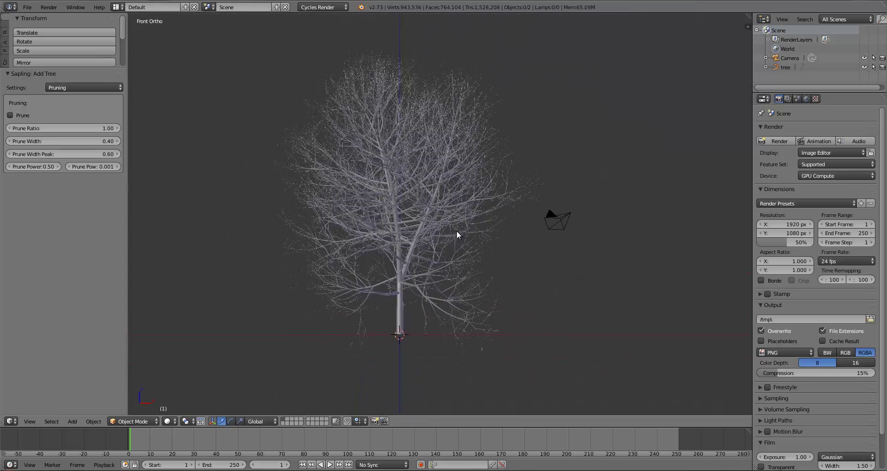
scroll(457, 231, "up", 1)
In the Leaves settings, set the leaf shape to Rectangular and the number of leaves to 2.
left_click(73, 87)
left_click(57, 37)
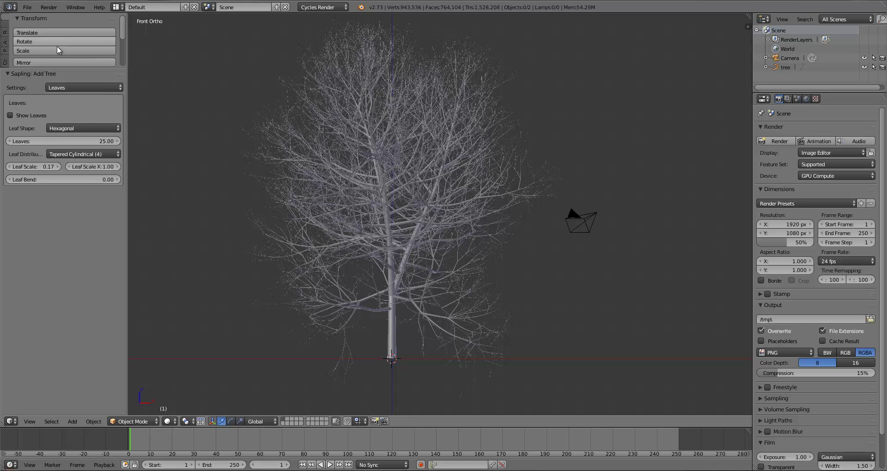
left_click(64, 129)
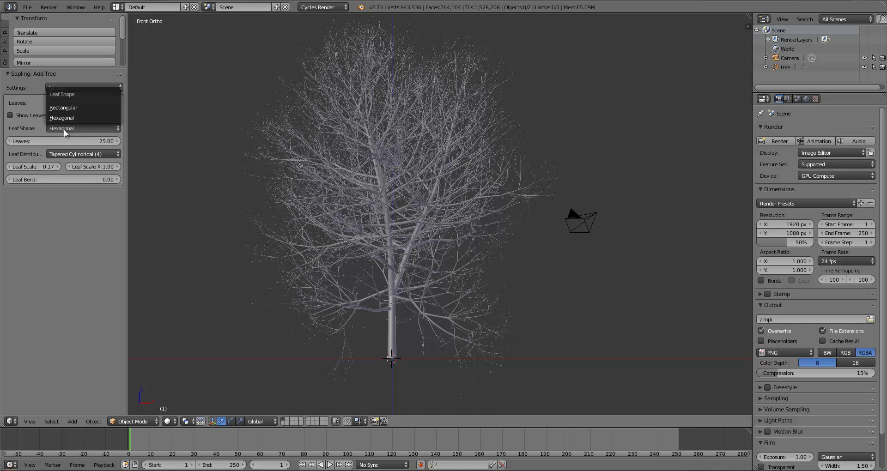
left_click(83, 107)
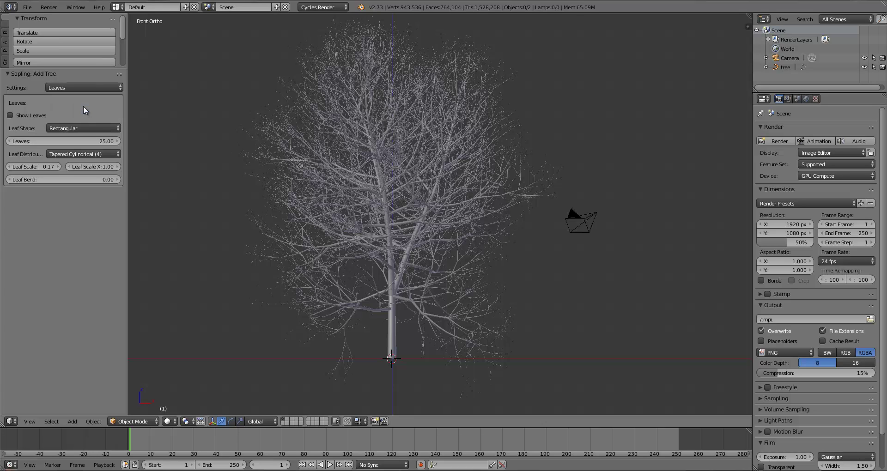
left_click(91, 142)
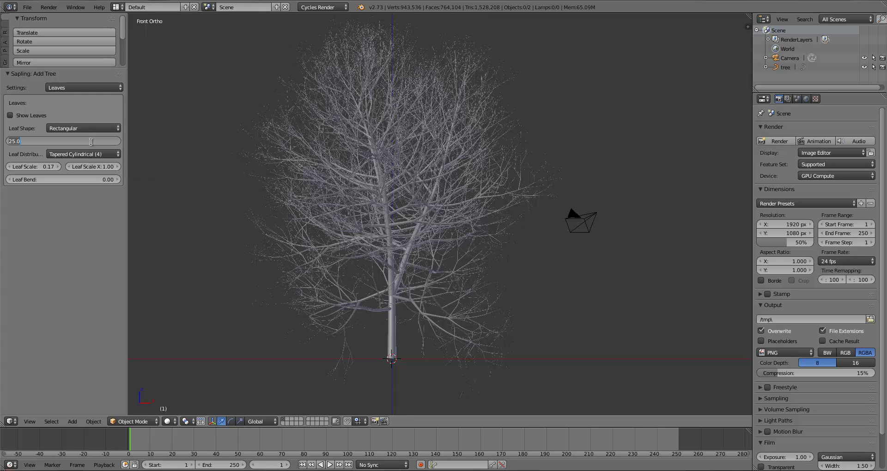
type("2")
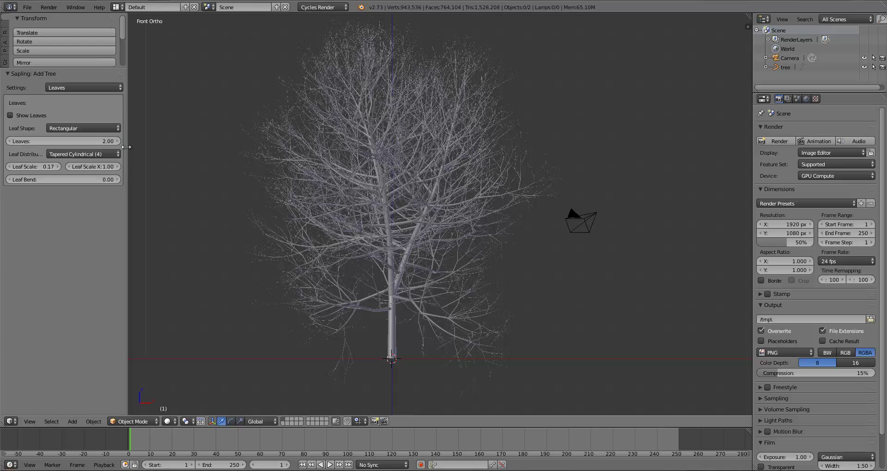
Set the leaf distribution to Hemispherical (2).
scroll(437, 298, "up", 4)
scroll(437, 298, "down", 5)
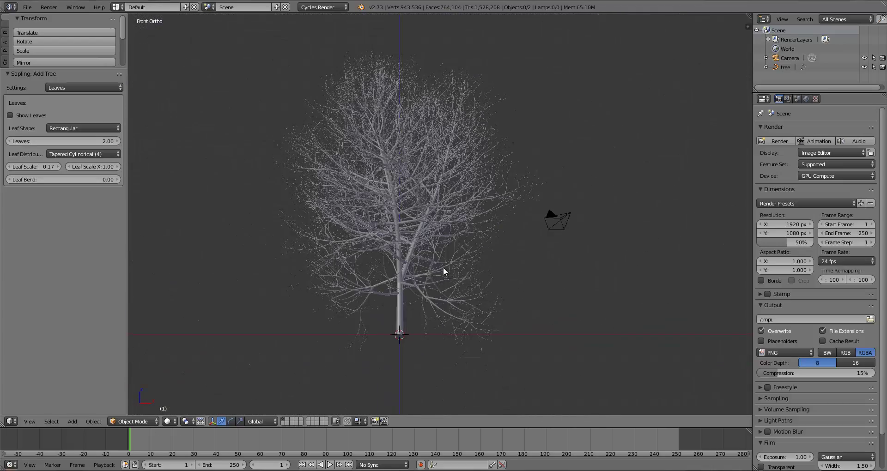
middle_click_drag(443, 267, 420, 272)
key("KP_1")
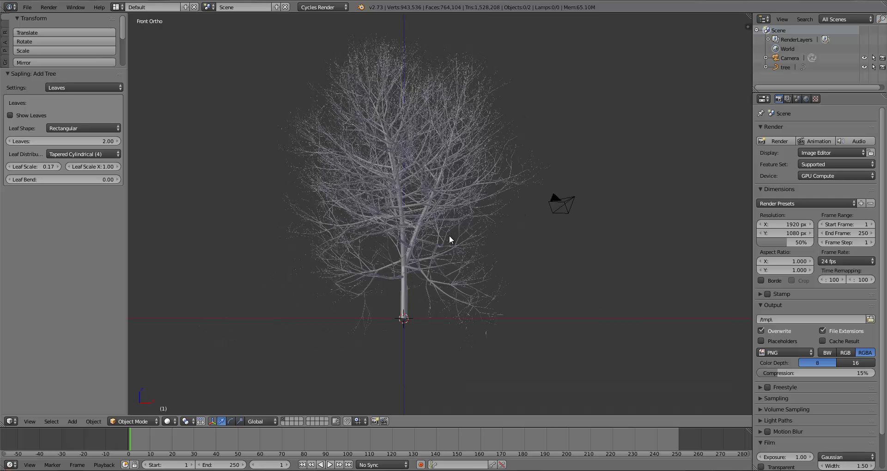
middle_click_drag(449, 235, 452, 271, "shift")
scroll(452, 271, "up", 1)
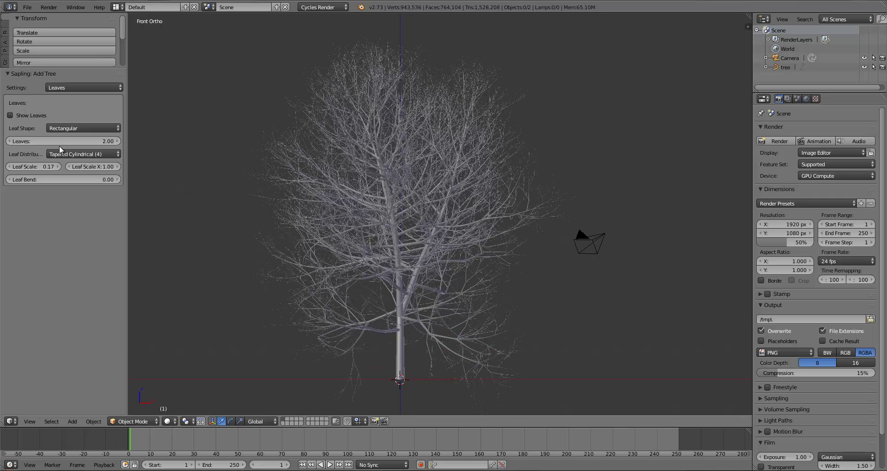
left_click(64, 157)
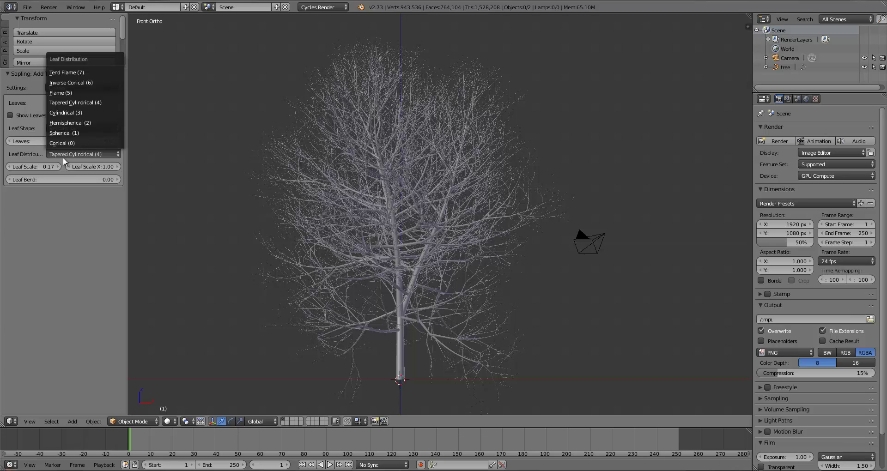
left_click(91, 123)
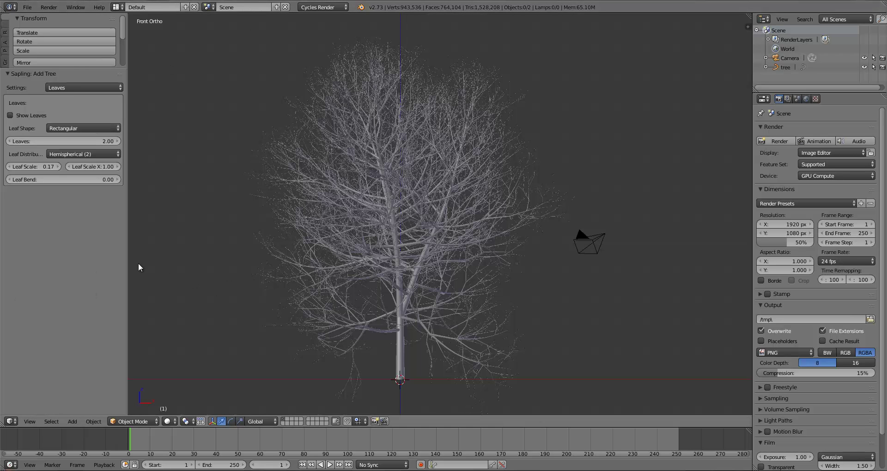
Set Leaf Scale X to 0.50 to make the leaves narrower.
scroll(142, 265, "up", 1)
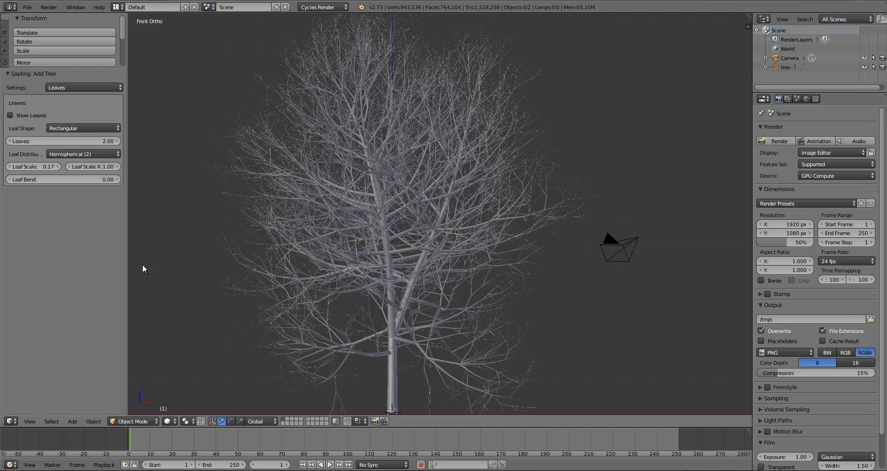
left_click(100, 167)
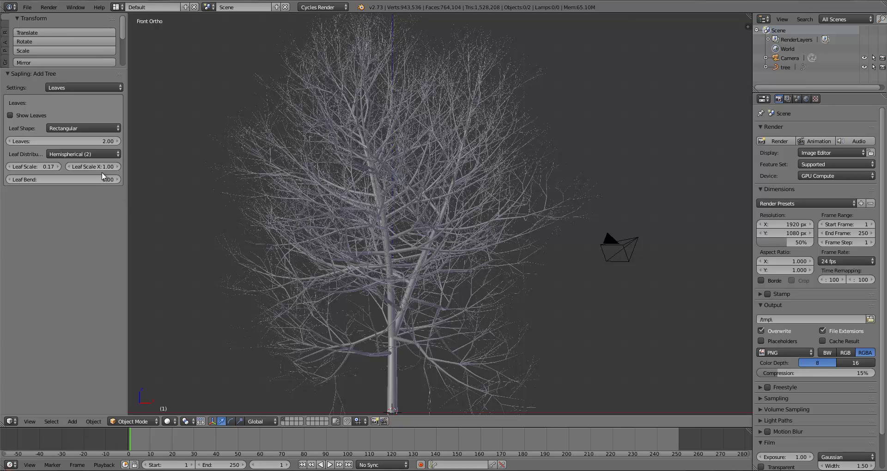
key("BackSpace")
type(".6")
type("0")
key("BackSpace")
key("Return")
Set the overall Leaf Scale to 0.20 and turn on Show Leaves for the tree.
scroll(501, 260, "up", 4)
scroll(502, 262, "down", 8)
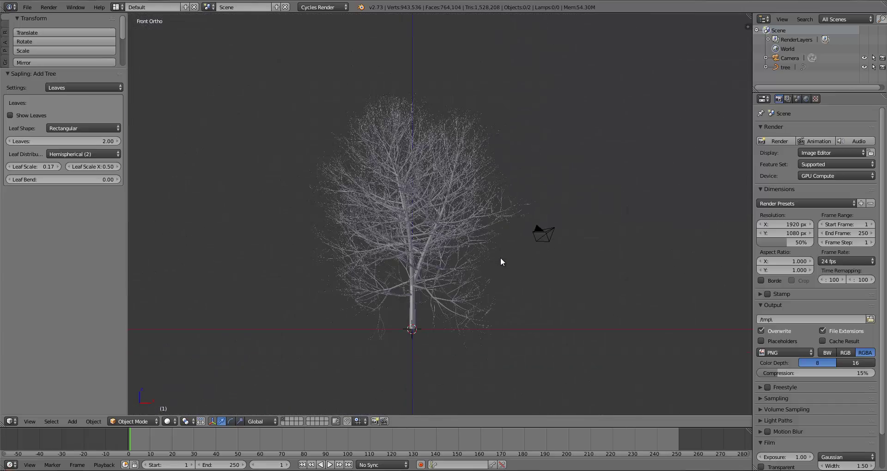
middle_click_drag(410, 226, 417, 216)
scroll(464, 208, "up", 6)
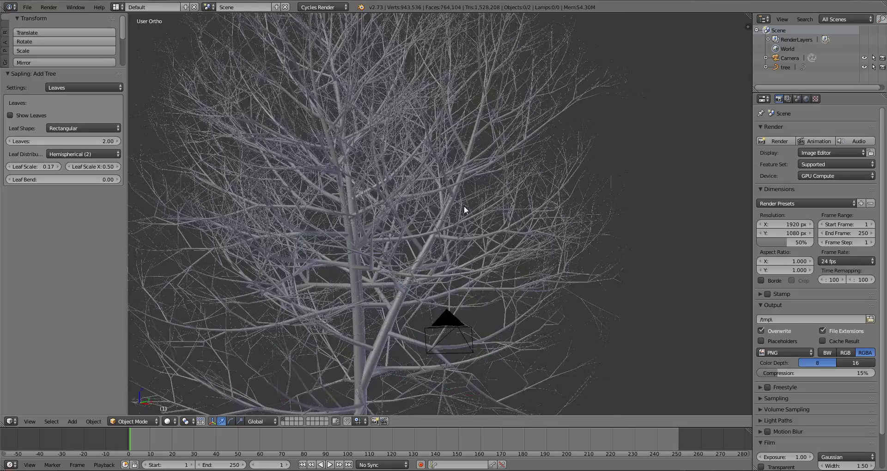
key("KP_3")
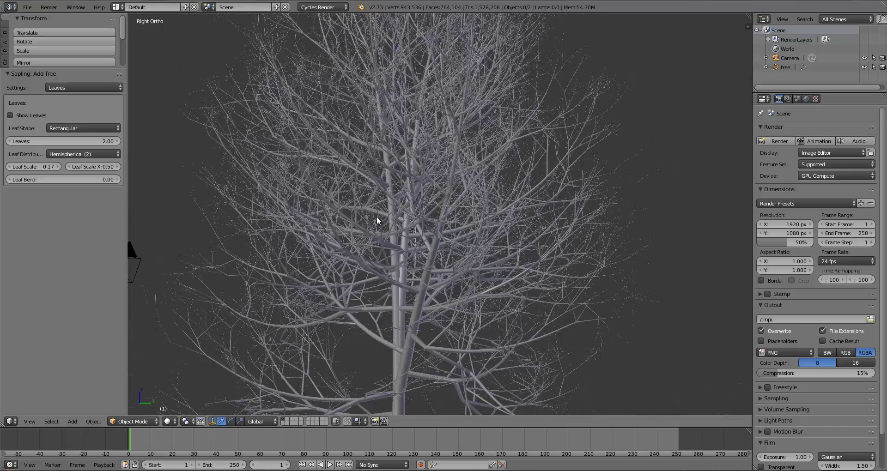
key("KP_1")
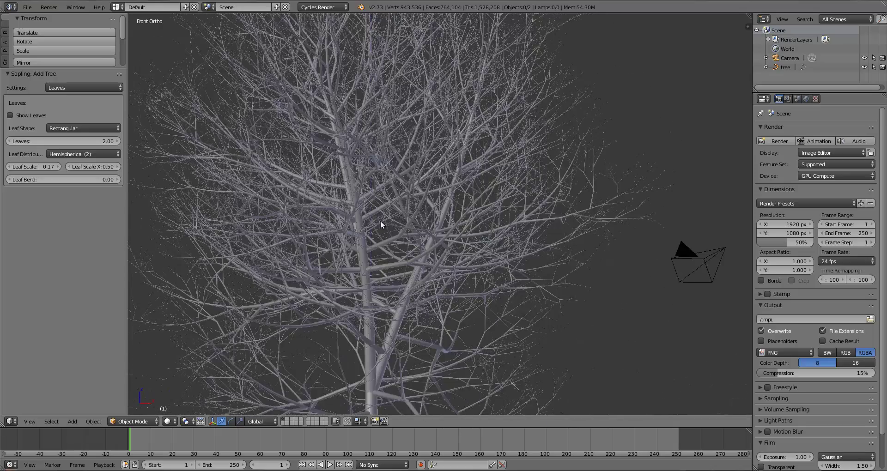
middle_click_drag(380, 221, 422, 220, "shift")
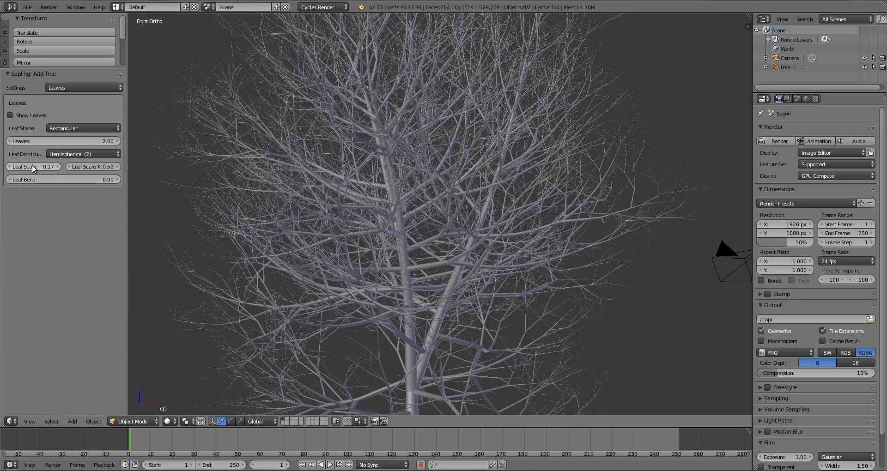
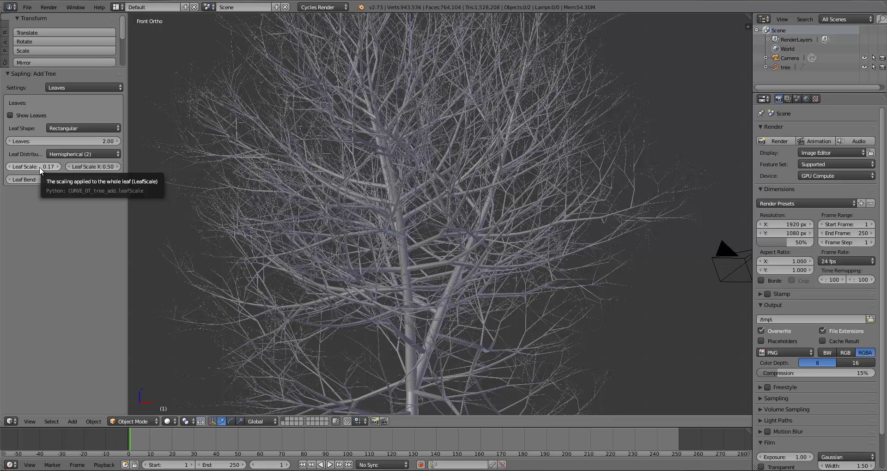
left_click(40, 167)
key("BackSpace")
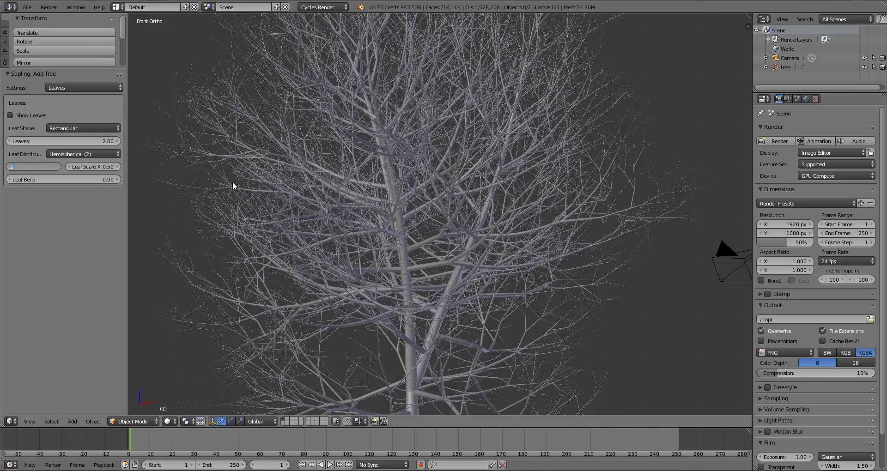
type(".2")
key("Return")
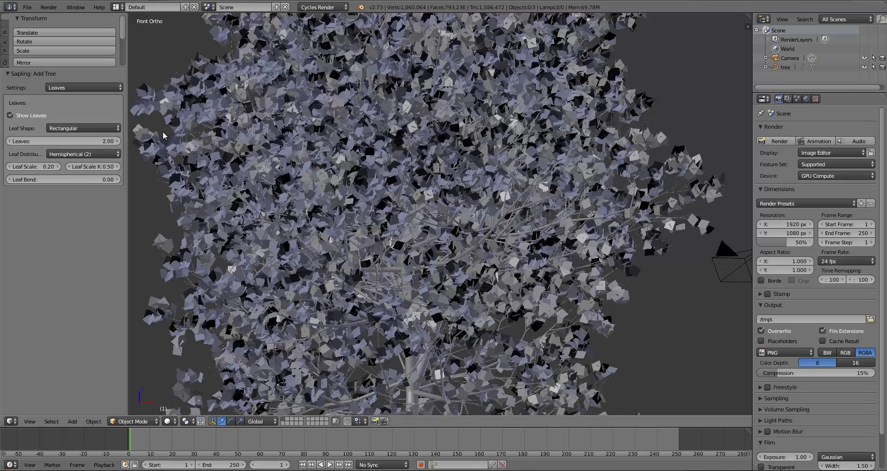
Inspect the leafy crown from several angles and up close, checking leaf size and coverage.
scroll(484, 206, "down", 8)
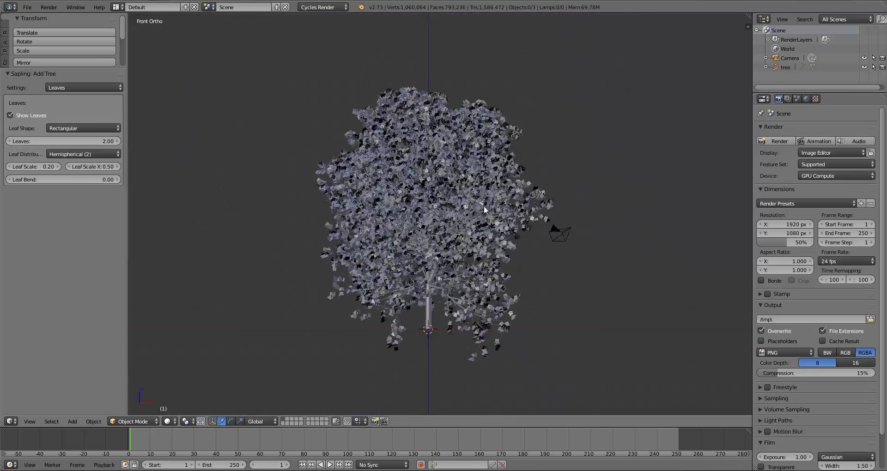
middle_click_drag(483, 207, 314, 217)
scroll(422, 206, "up", 5)
scroll(403, 190, "down", 3)
middle_click_drag(403, 190, 324, 191)
middle_click_drag(457, 198, 498, 229)
scroll(537, 208, "up", 8)
scroll(540, 213, "down", 10)
key("KP_1")
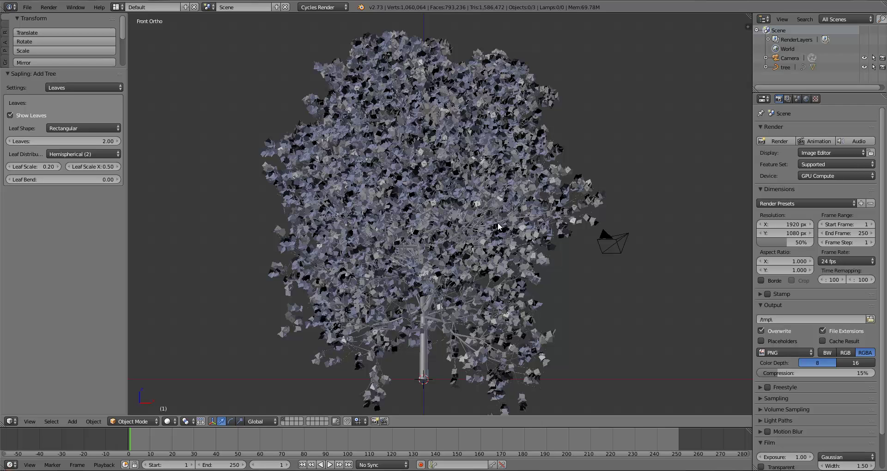
Examine the outer foliage and individual leaves up close, and the full tree silhouette from the front.
scroll(501, 225, "up", 1)
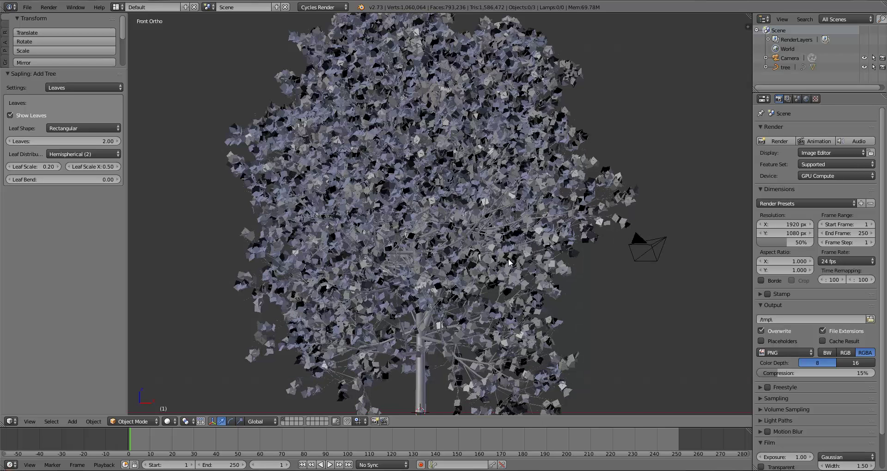
middle_click_drag(507, 258, 505, 223, "shift")
middle_click_drag(492, 225, 528, 172)
scroll(528, 172, "up", 3)
middle_click_drag(660, 240, 520, 208, "shift")
middle_click_drag(529, 209, 610, 249)
scroll(524, 200, "up", 1)
key("KP_1")
scroll(600, 245, "down", 5)
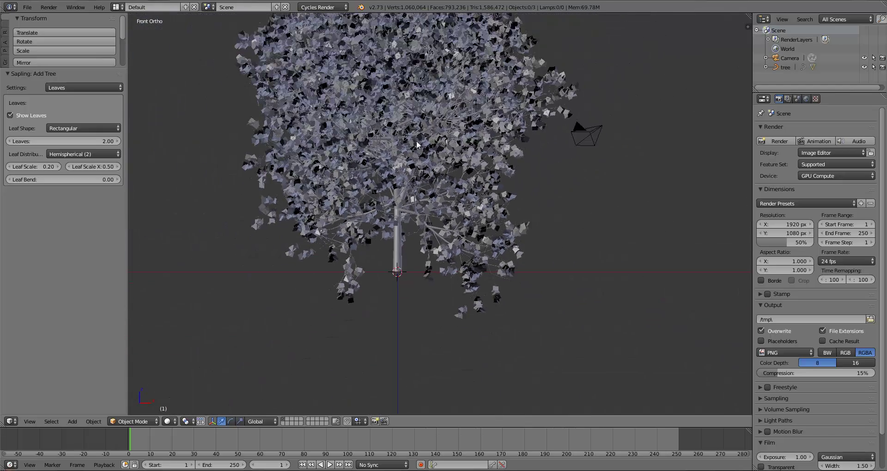
middle_click_drag(418, 125, 423, 197, "shift")
scroll(441, 231, "down", 1)
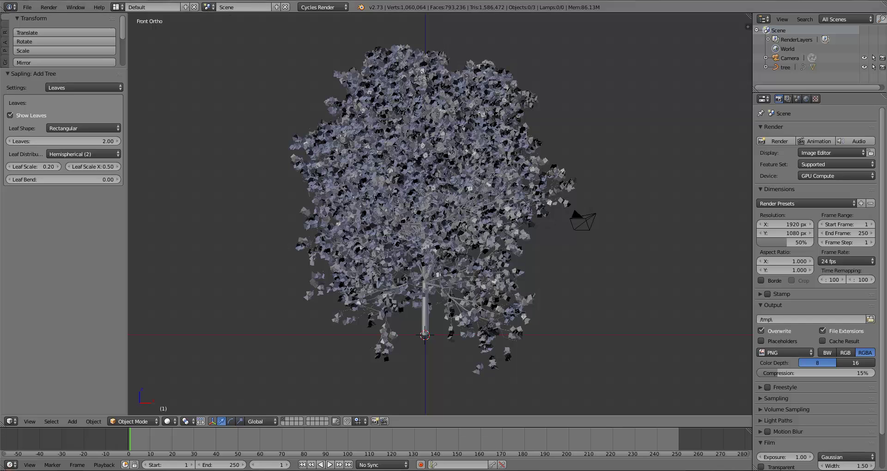
In the Branch Splitting settings, set the number of fourth-level branches to 15.
left_click(70, 88)
left_click(71, 66)
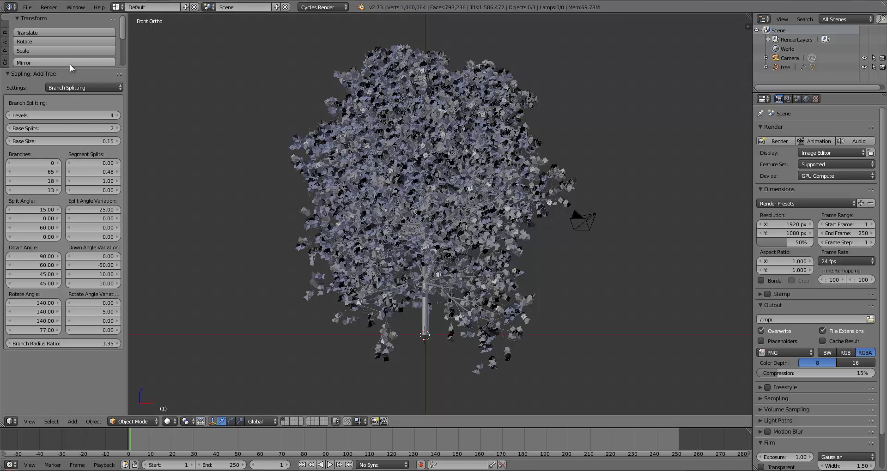
left_click(38, 189)
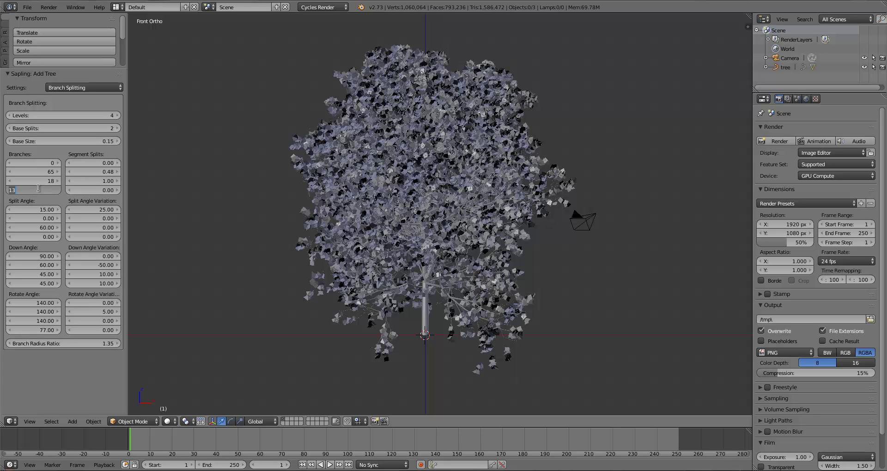
type("15")
key("Return")
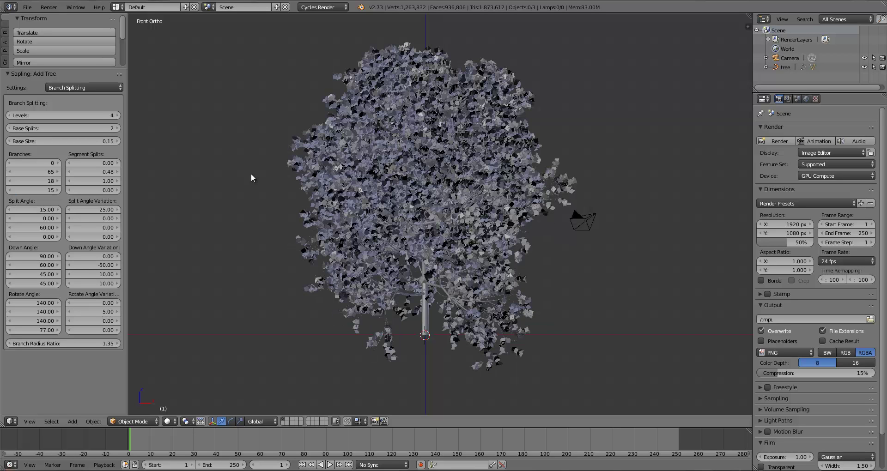
Check the foliage around the trunk and inner branches up close and the whole tree in front view.
middle_click_drag(332, 158, 313, 214)
key("KP_1")
middle_click_drag(387, 182, 319, 257, "shift")
scroll(384, 205, "up", 1)
scroll(401, 236, "up", 6)
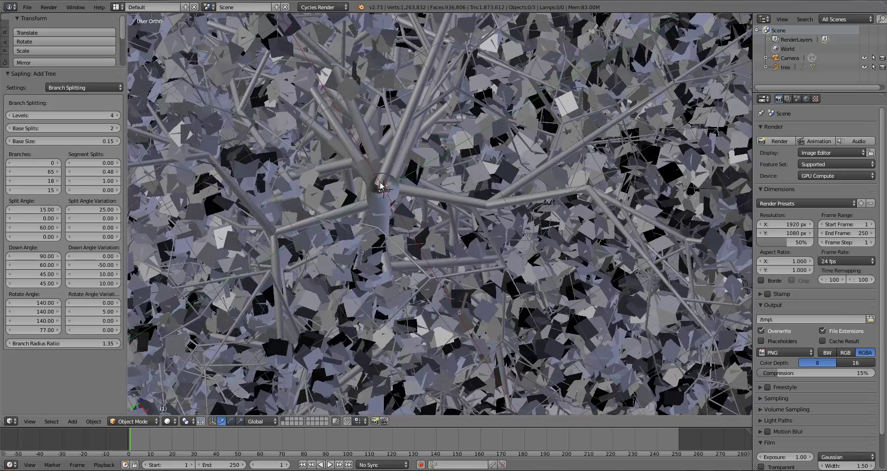
scroll(380, 183, "down", 8)
key("KP_1")
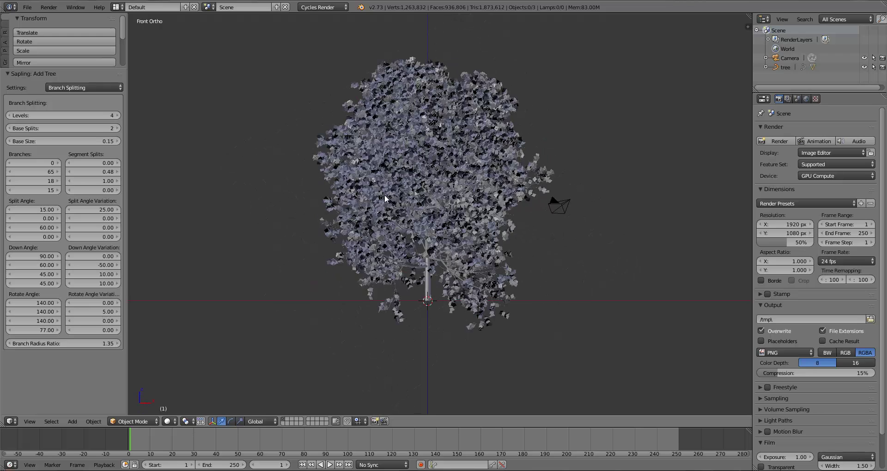
Examine the crown's shape, density and lower branches in front view, from a distance and up close.
scroll(462, 202, "up", 4)
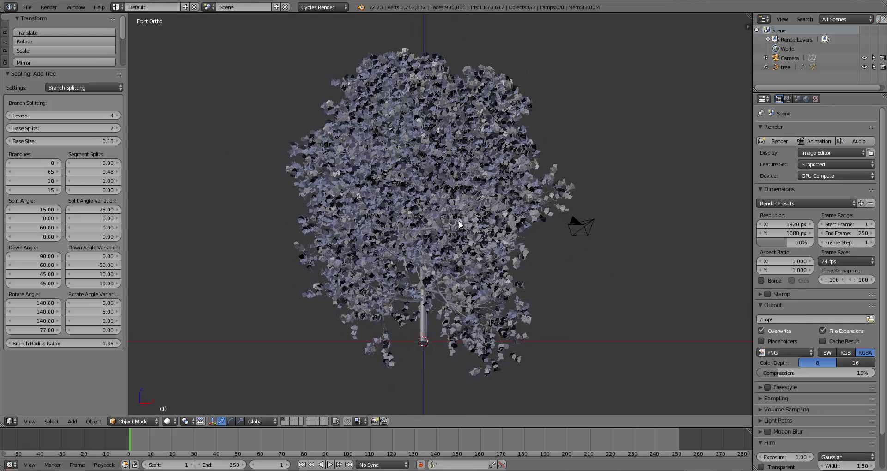
scroll(458, 221, "up", 2)
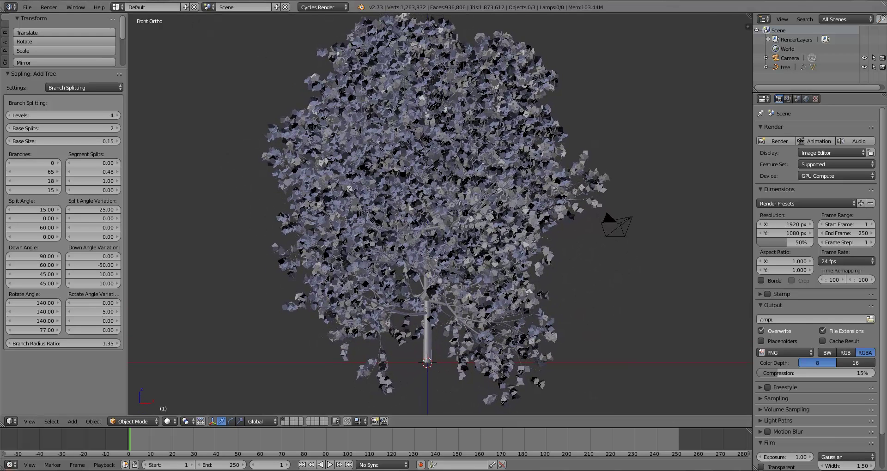
scroll(404, 217, "down", 2)
scroll(406, 220, "up", 2)
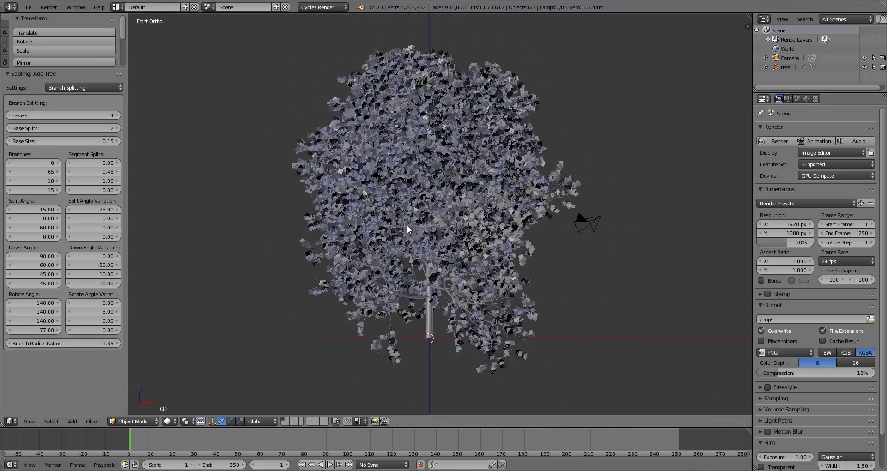
scroll(407, 225, "down", 3)
scroll(407, 226, "up", 2)
middle_click_drag(407, 226, 394, 204)
key("KP_1")
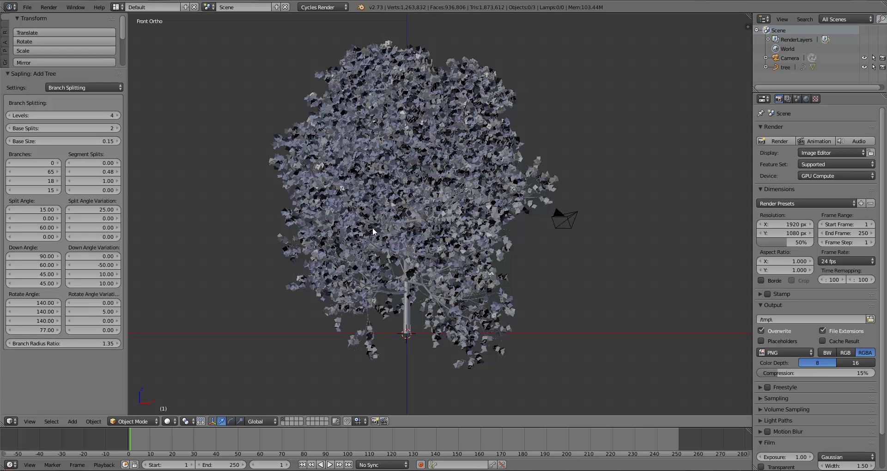
scroll(373, 227, "up", 2)
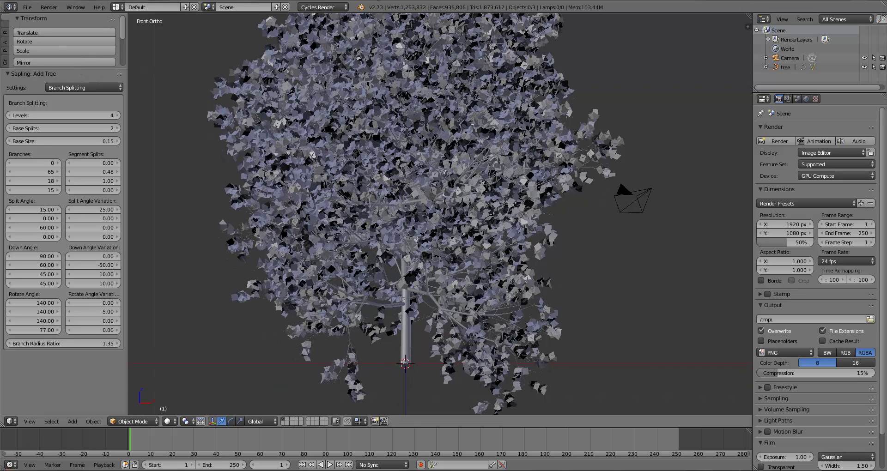
middle_click_drag(351, 189, 345, 221, "shift")
scroll(345, 220, "down", 2)
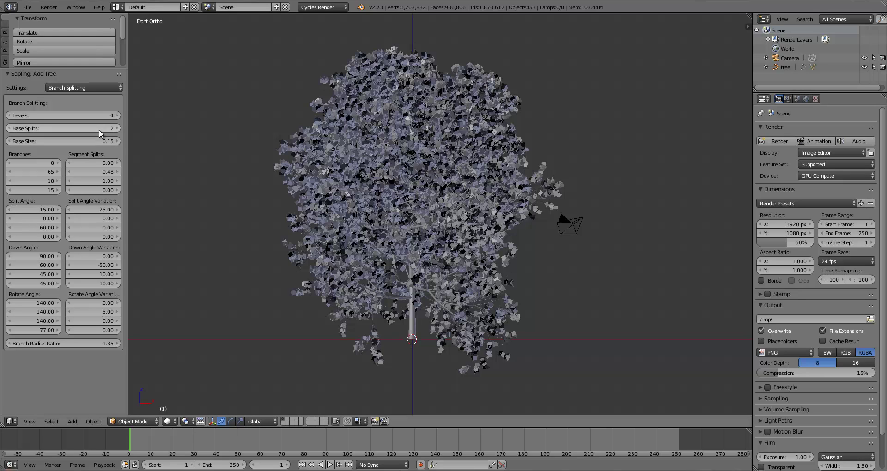
In the Sapling Geometry settings, name the preset "tutorial" and export it.
left_click(88, 88)
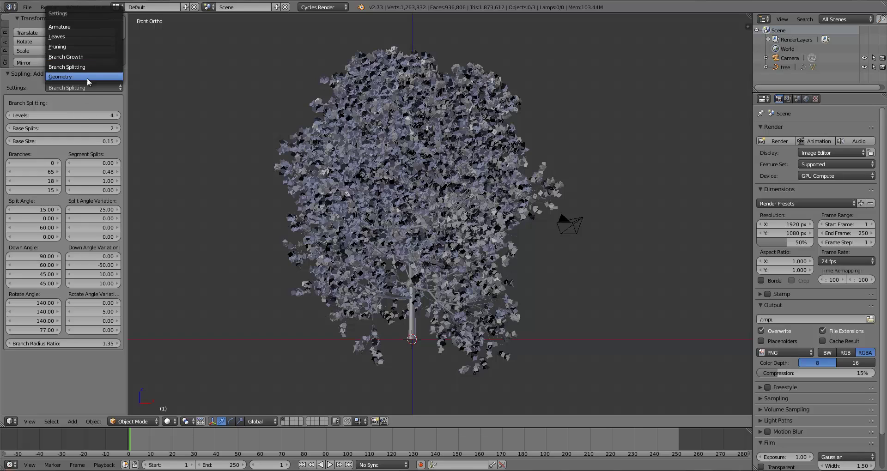
left_click(69, 90)
left_click(70, 88)
left_click(72, 76)
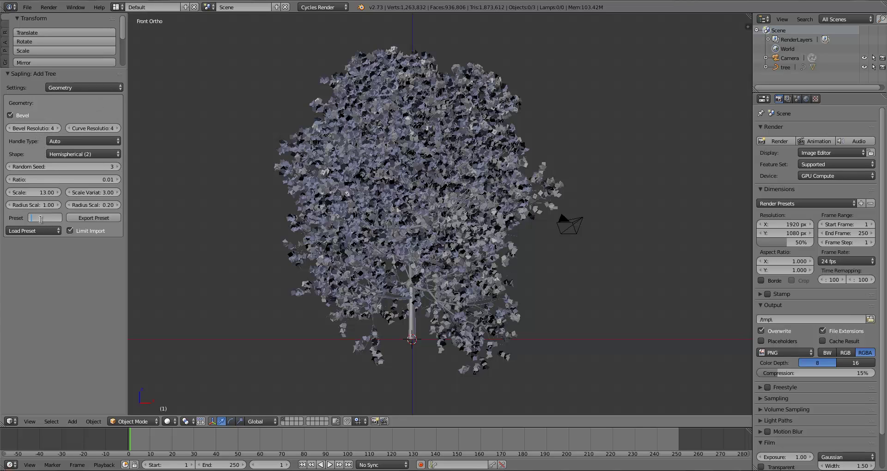
type("rial")
key("Return")
left_click(78, 217)
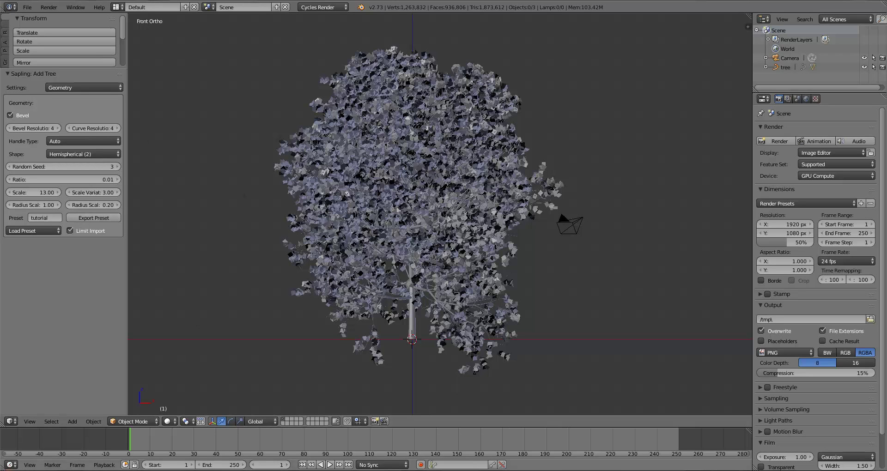
Switch to Windows Explorer and open the Blender Foundation folder under Program Files on drive C.
key("super+e")
left_click_drag(386, 69, 394, 63)
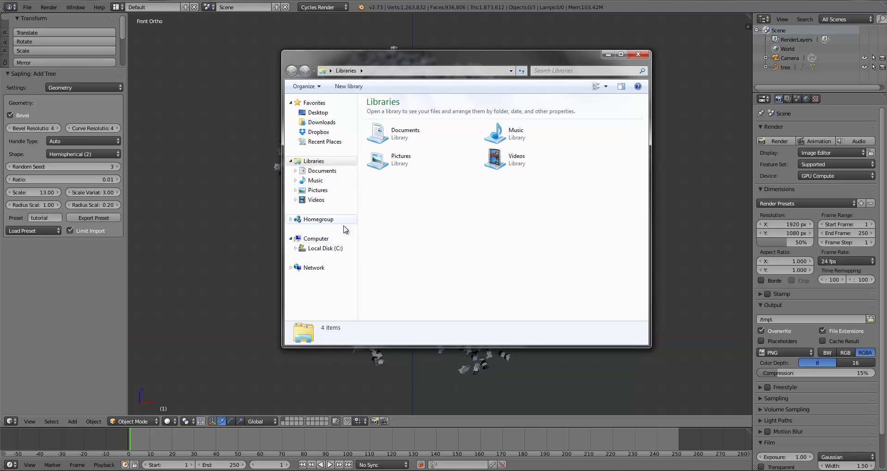
left_click(325, 248)
double_click(393, 199)
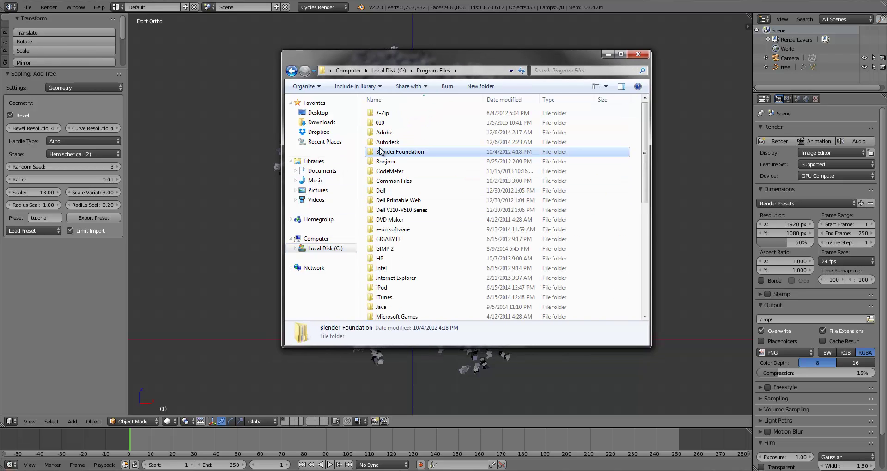
double_click(394, 152)
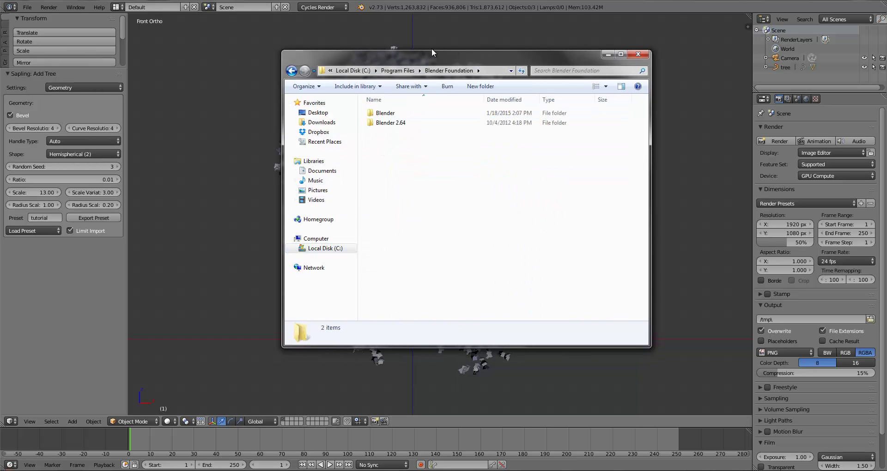
left_click_drag(432, 48, 431, 31)
left_click(397, 53)
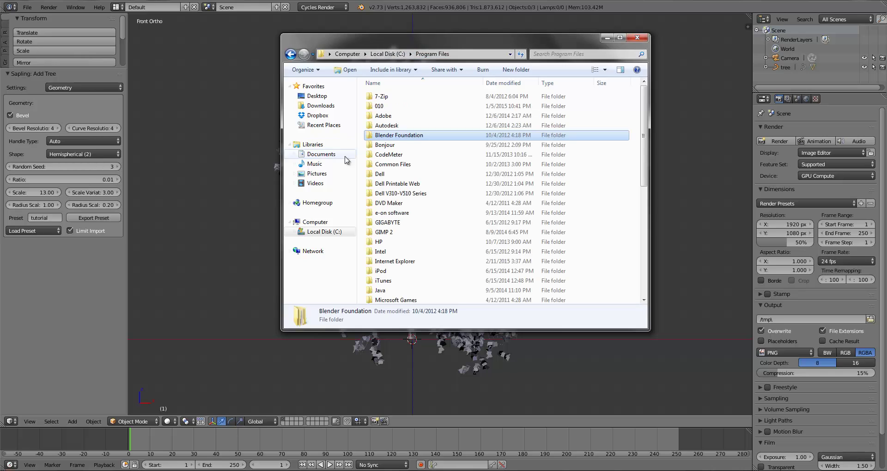
double_click(387, 137)
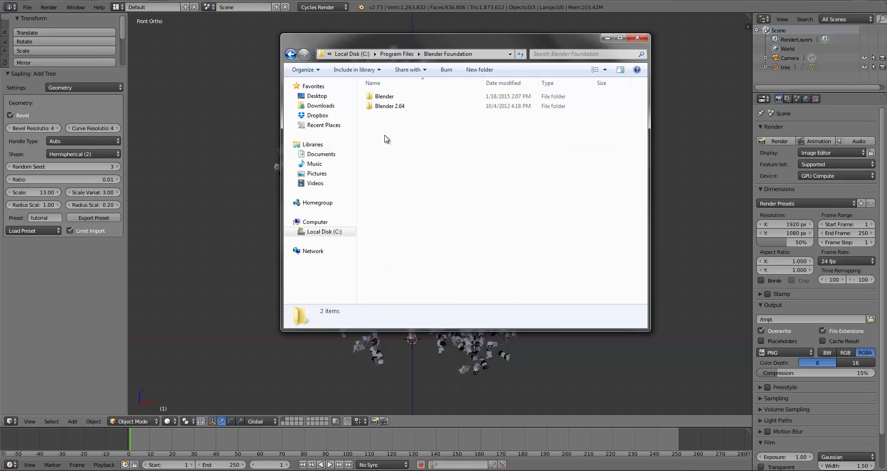
Browse to the Sapling presets folder at Blender\2.73\scripts\addons\add_curve_sapling\presets.
double_click(379, 97)
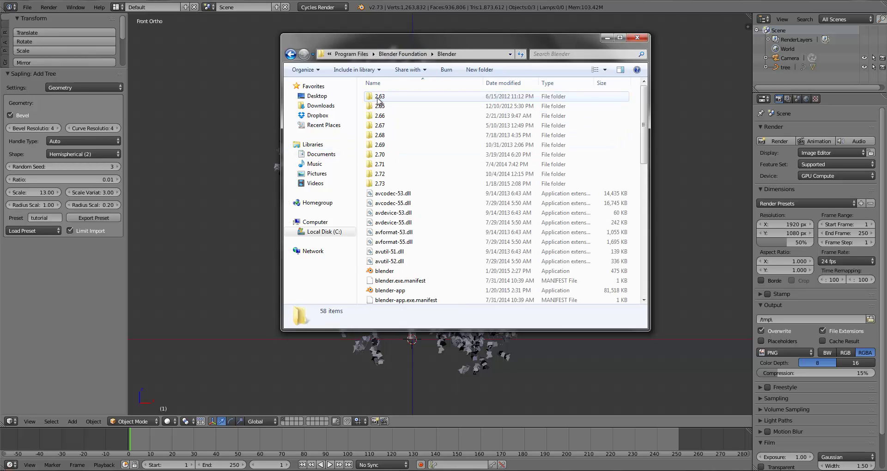
double_click(379, 184)
double_click(386, 116)
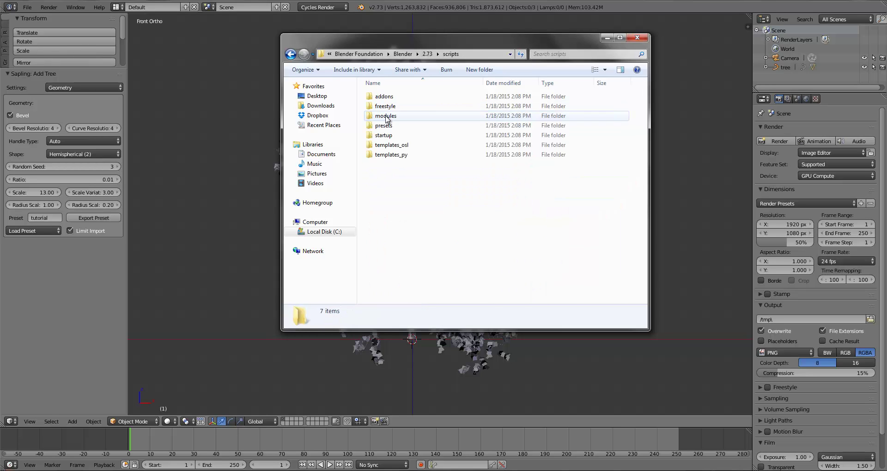
double_click(383, 96)
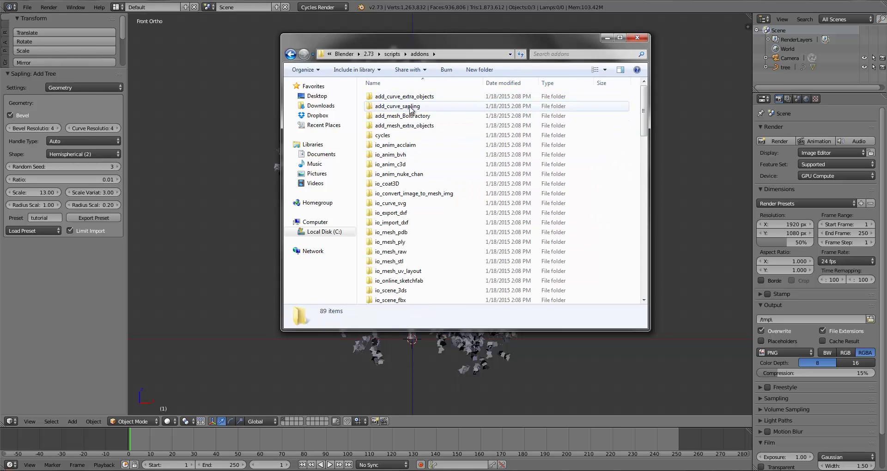
double_click(386, 107)
double_click(383, 96)
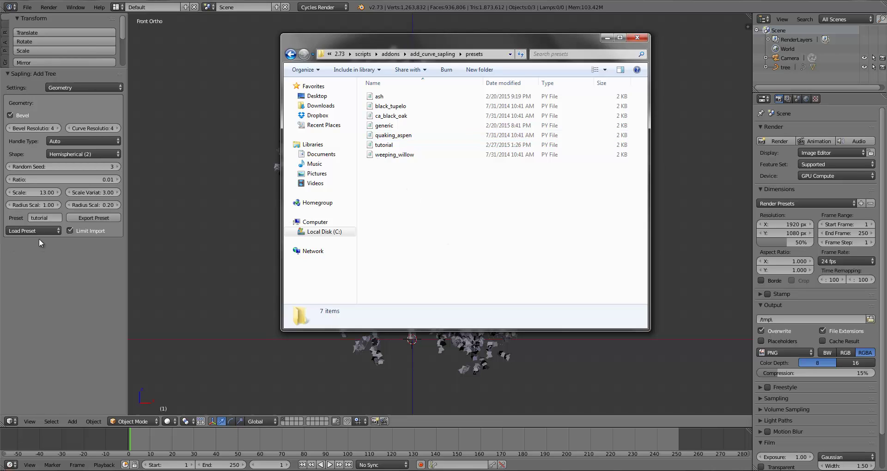
Switch to Blender to check the Load Preset list, and return to the presets folder in Windows Explorer.
left_click(29, 230)
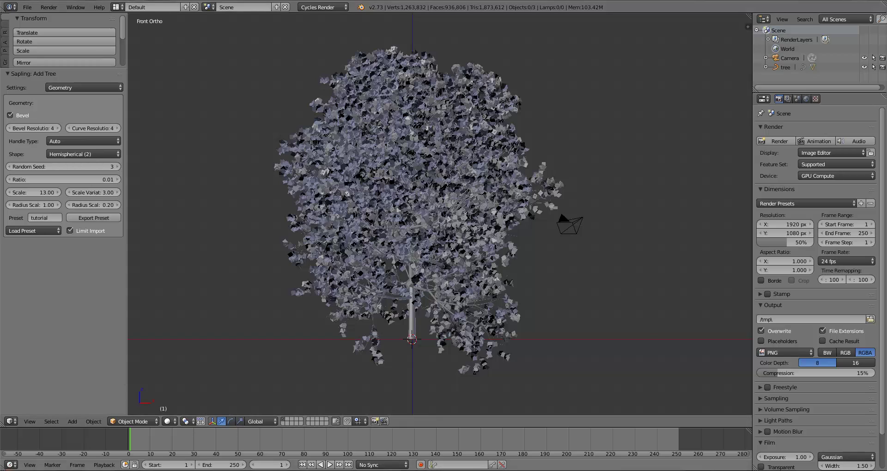
key("alt+Tab")
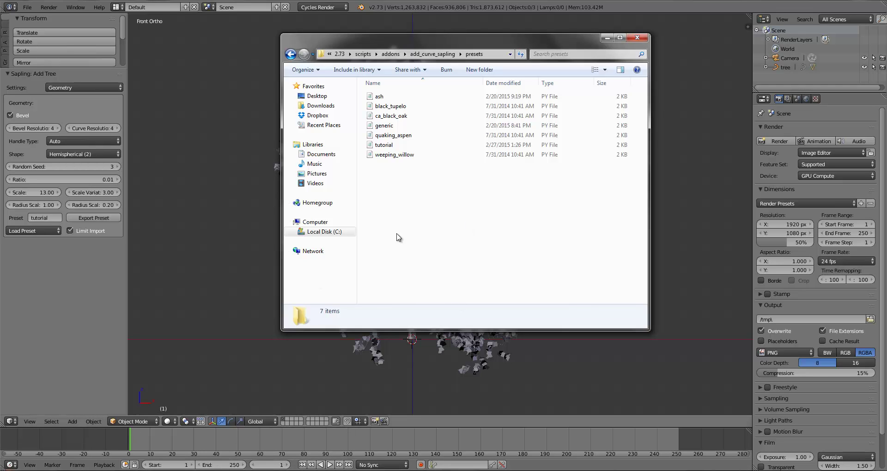
left_click_drag(399, 272, 459, 204)
left_click(217, 3)
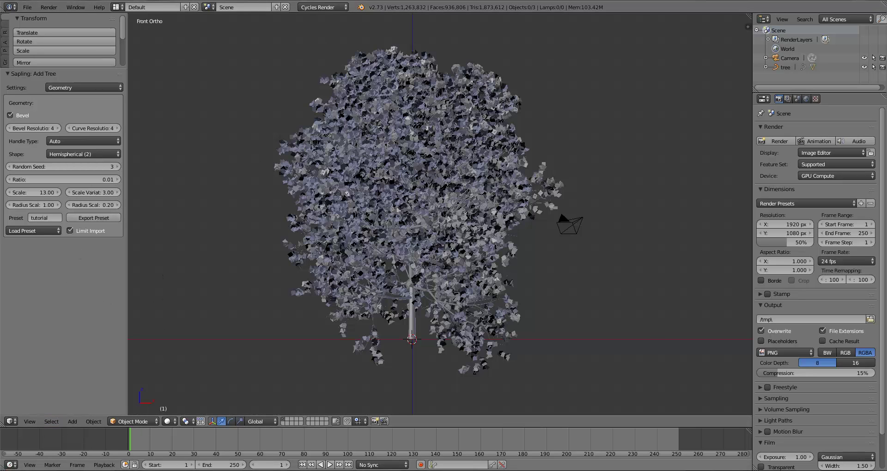
key("alt+Tab")
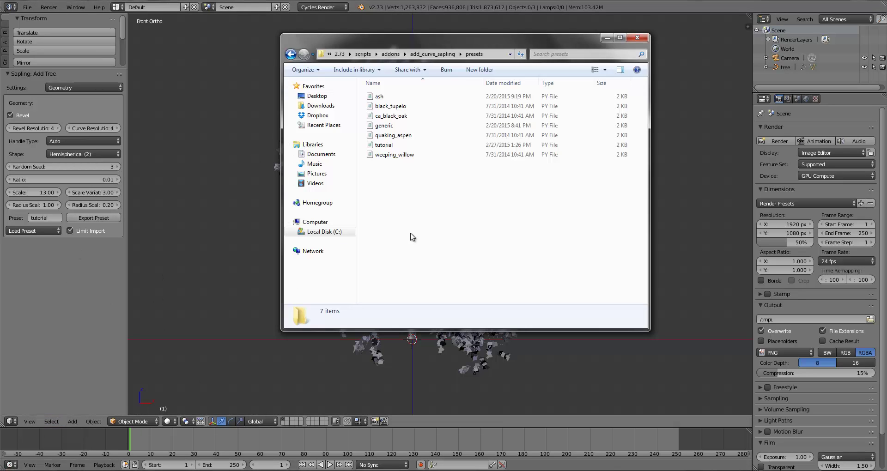
Review the security permissions of the presets folder inside add_curve_sapling, and close the Explorer window.
left_click(436, 54)
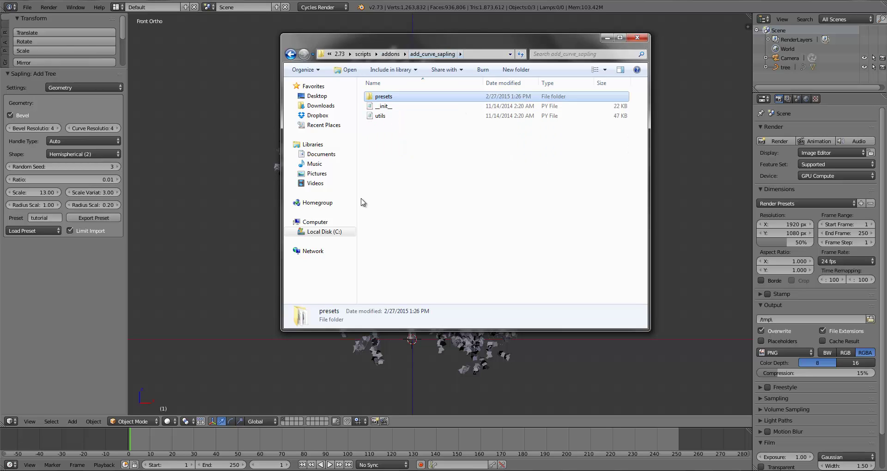
left_click_drag(360, 197, 524, 122)
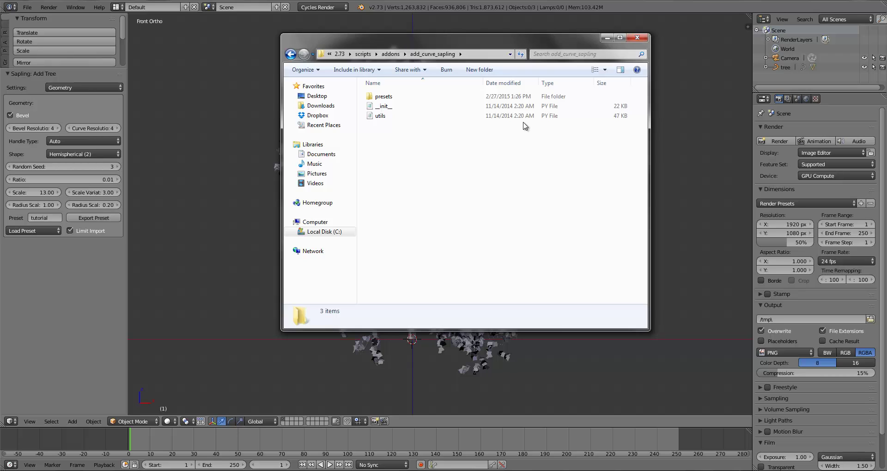
right_click(379, 98)
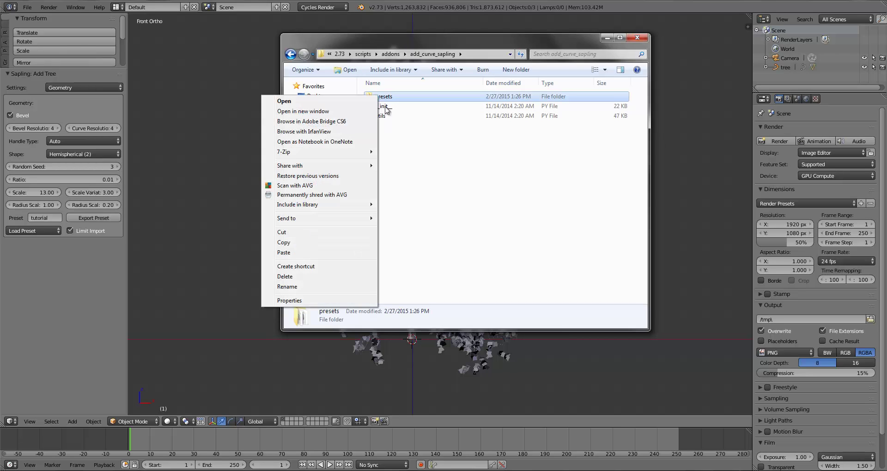
left_click(283, 301)
left_click(441, 117)
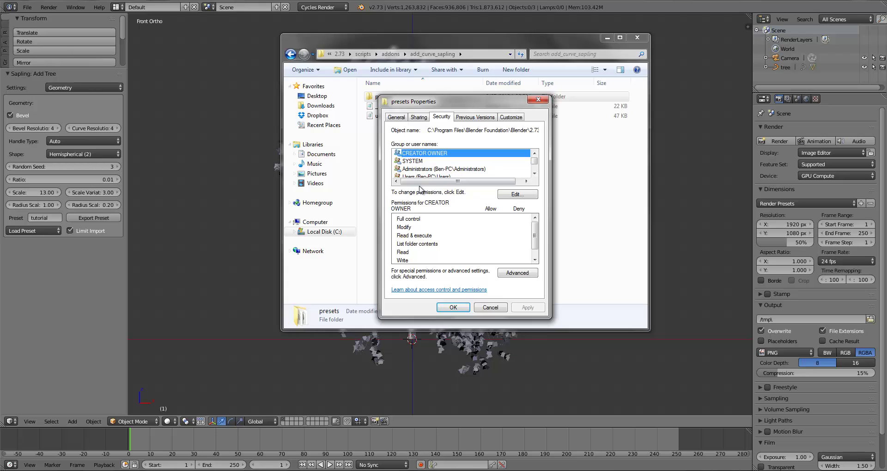
key("Escape")
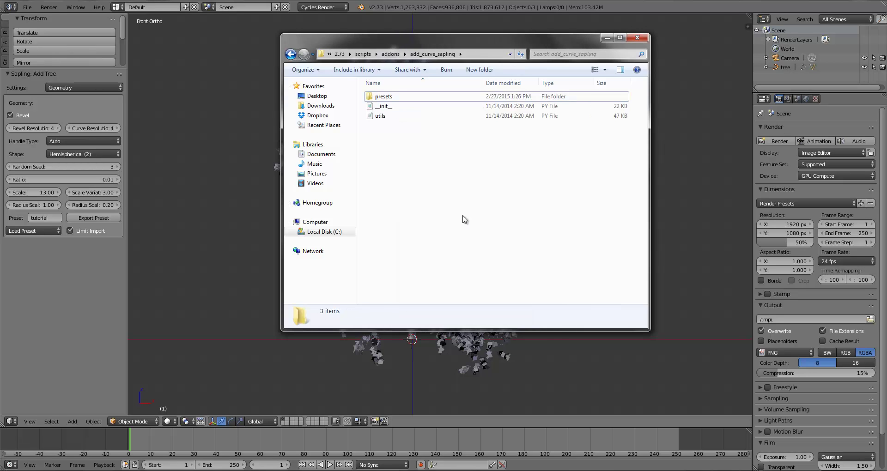
left_click(643, 37)
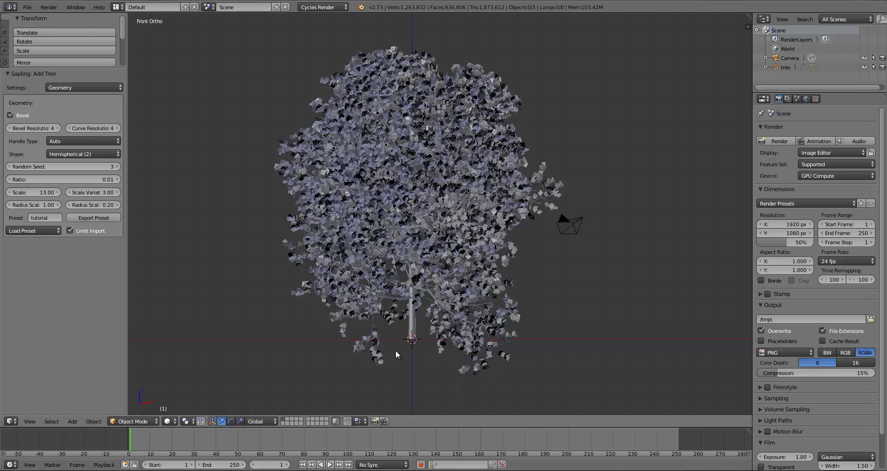
Select the tree's trunk and branch curve object instead of the camera or leaves.
scroll(439, 328, "down", 3)
scroll(457, 323, "up", 5)
right_click(631, 229)
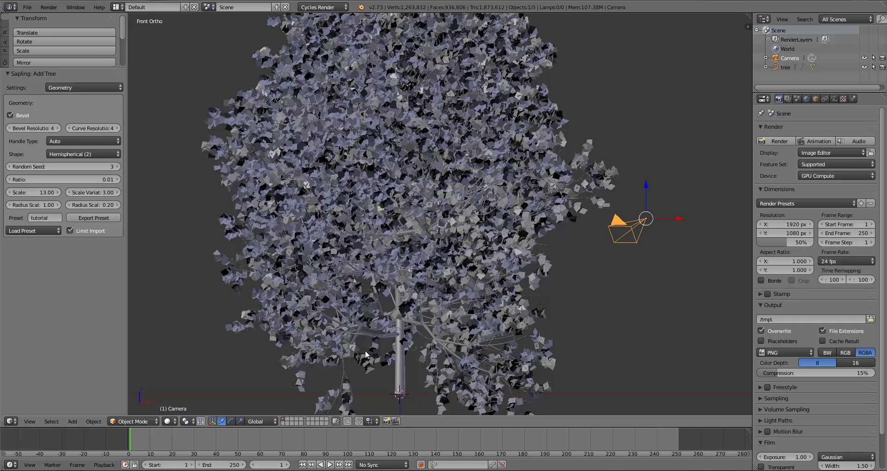
right_click(413, 364)
middle_click_drag(417, 362, 419, 347, "shift")
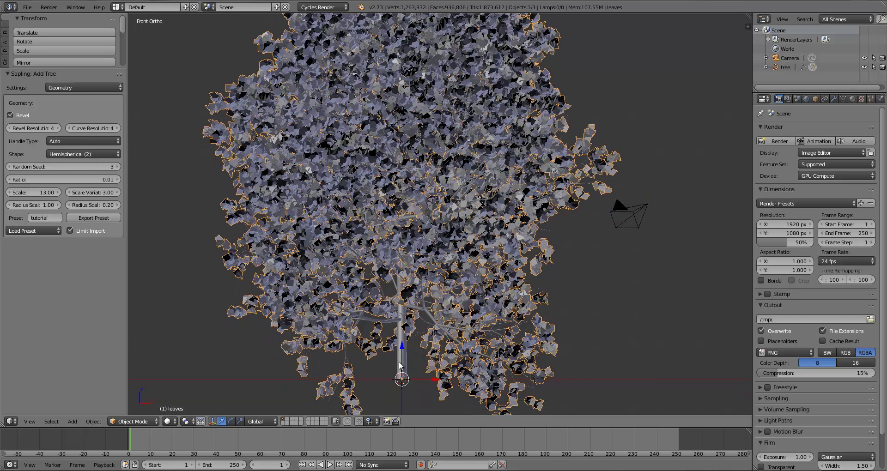
right_click(400, 365)
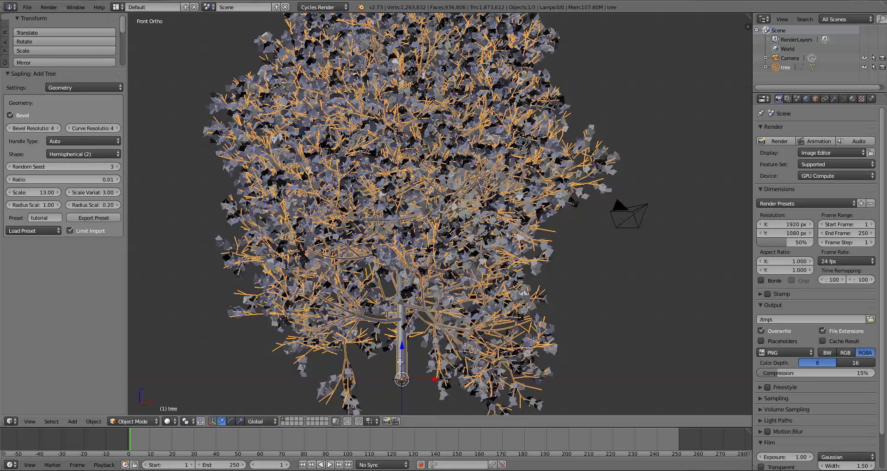
Inspect the trunk spline in Edit Mode by selecting all points linked to its base, and return to Object Mode in front view.
key("Tab")
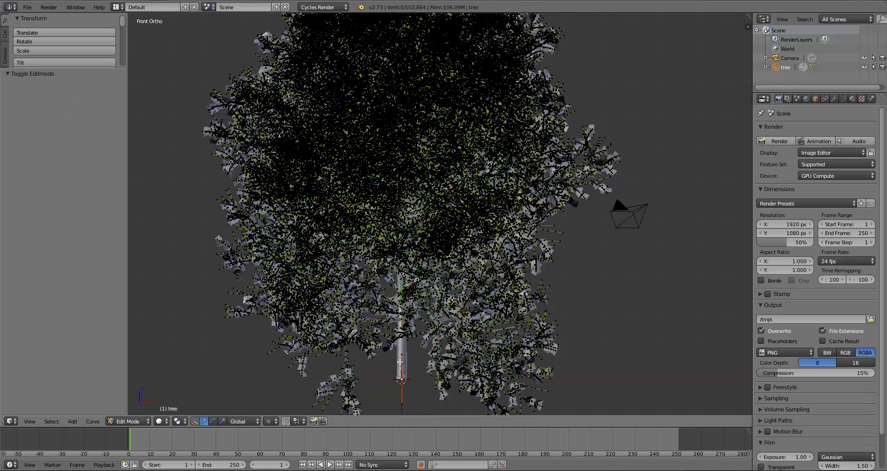
right_click(402, 379)
key("ctrl+l")
scroll(401, 377, "up", 3)
middle_click_drag(402, 377, 420, 259, "shift")
scroll(416, 257, "down", 12)
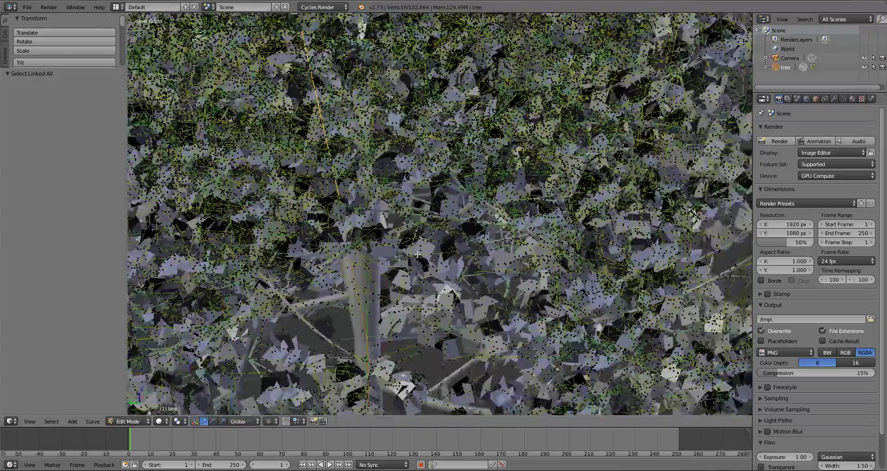
key("Tab")
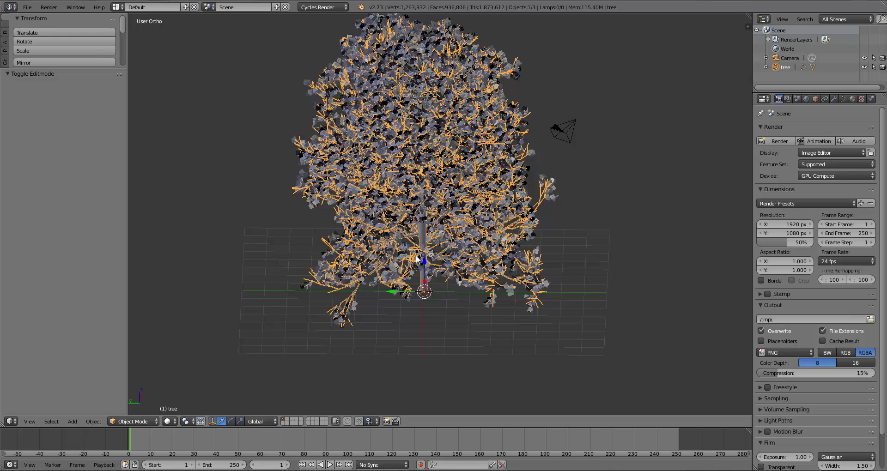
key("KP_1")
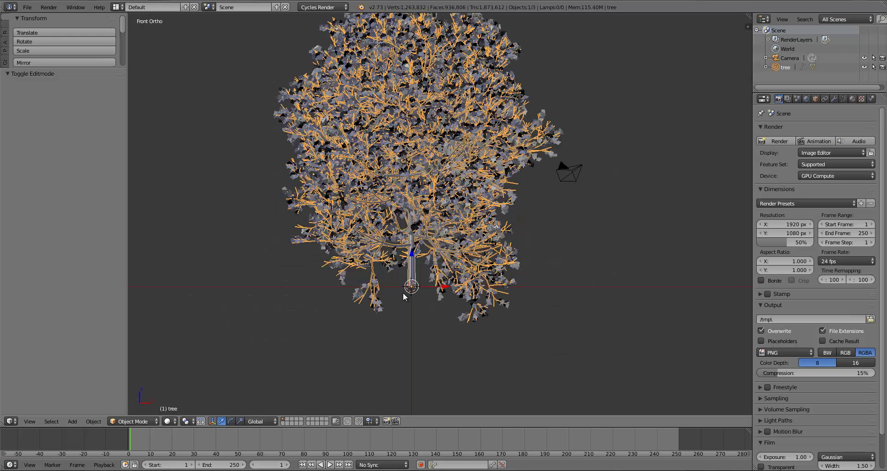
Convert the tree's trunk and branch curve to a mesh, and hide the leaves object.
key("alt+c")
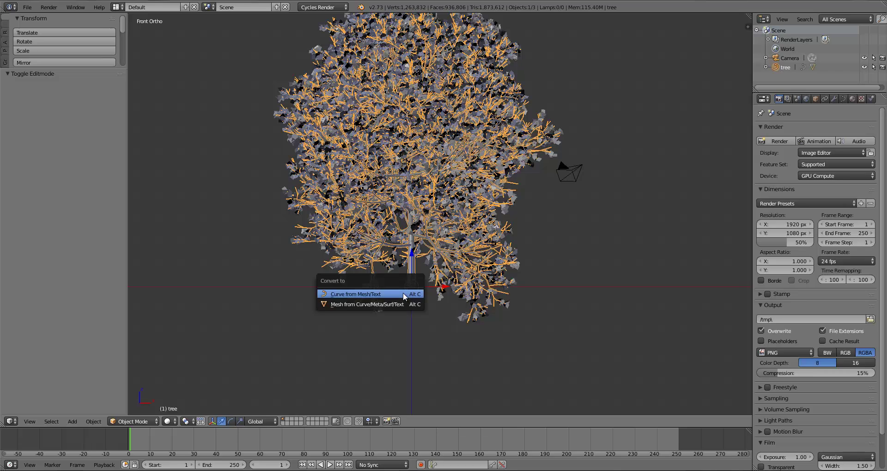
left_click(363, 304)
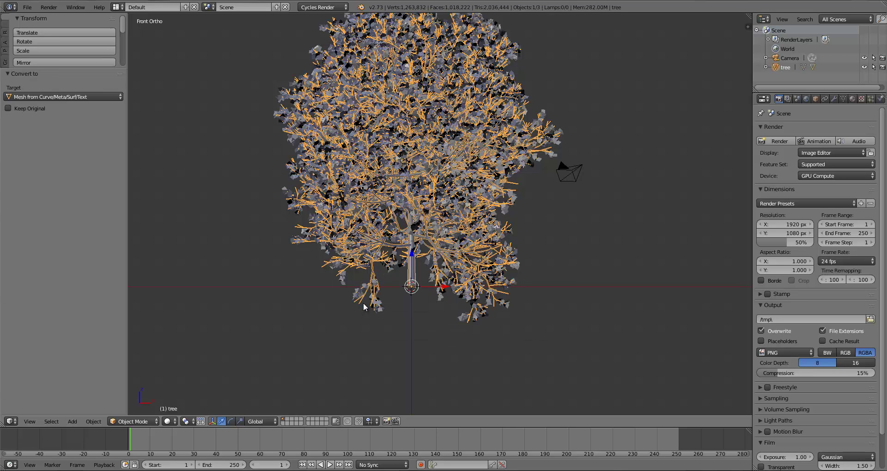
right_click(303, 161)
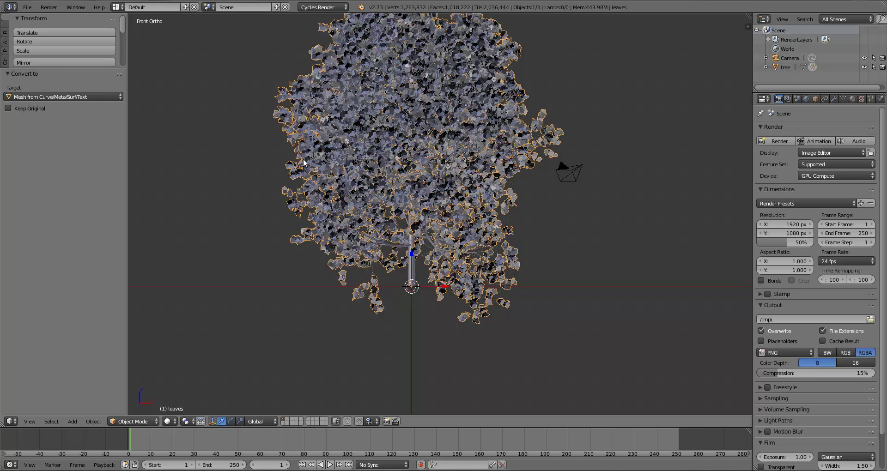
key("h")
In Edit Mode on the tree mesh, select all geometry linked to the central upper trunk and to the trunk base.
right_click(395, 210)
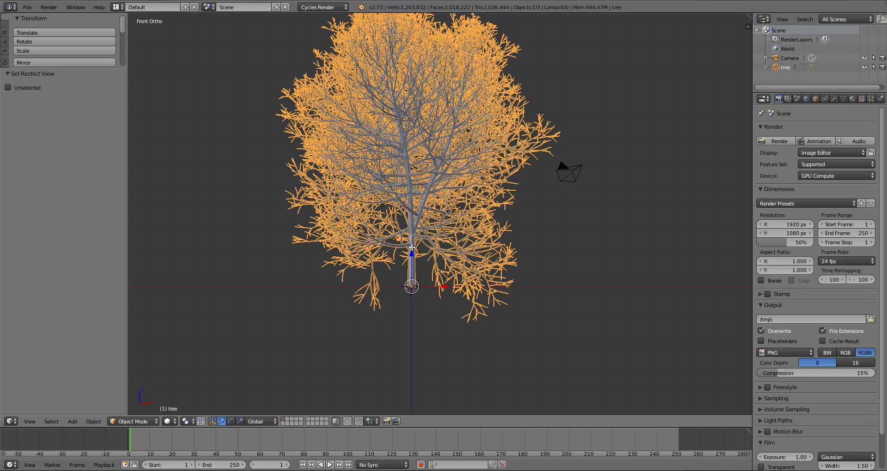
key("Tab")
scroll(412, 248, "up", 2)
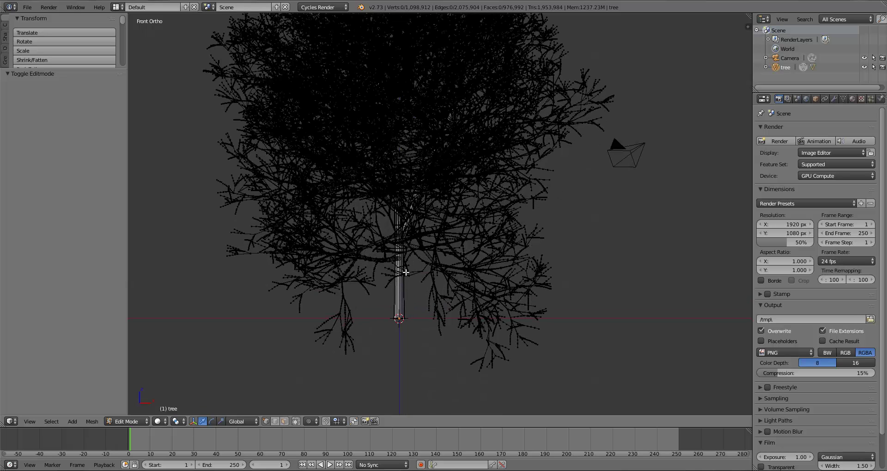
middle_click_drag(403, 274, 450, 247, "shift")
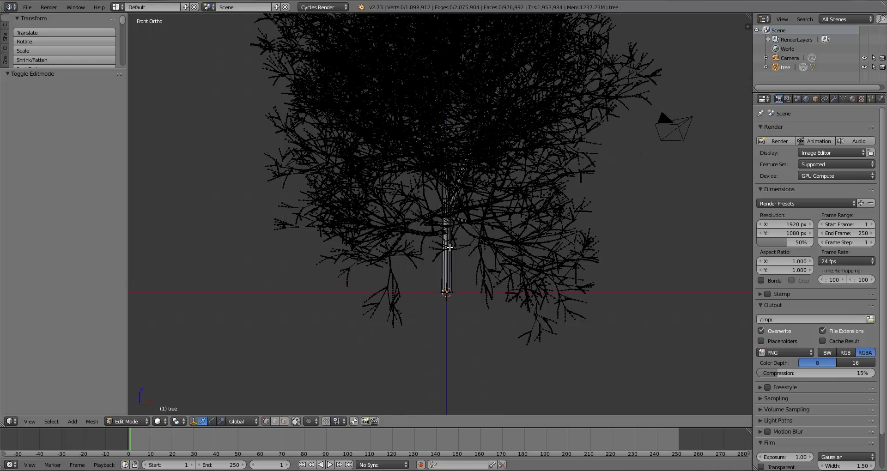
scroll(450, 248, "up", 2)
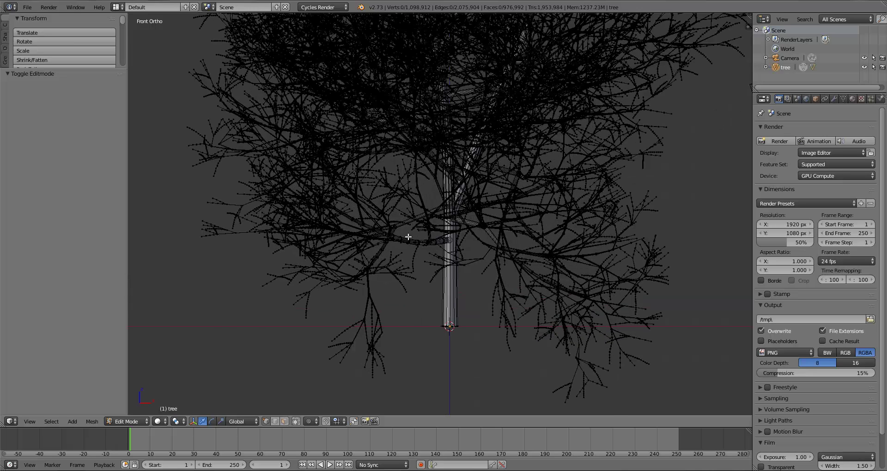
scroll(408, 237, "up", 1)
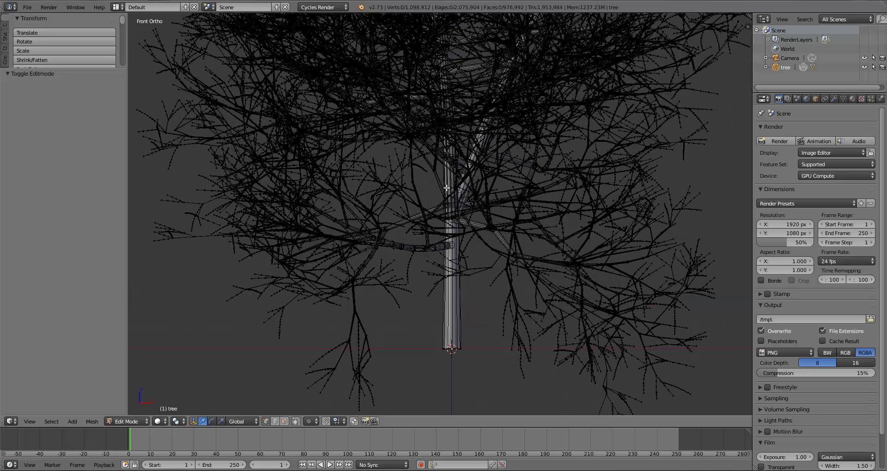
right_click(447, 188)
key("ctrl+l")
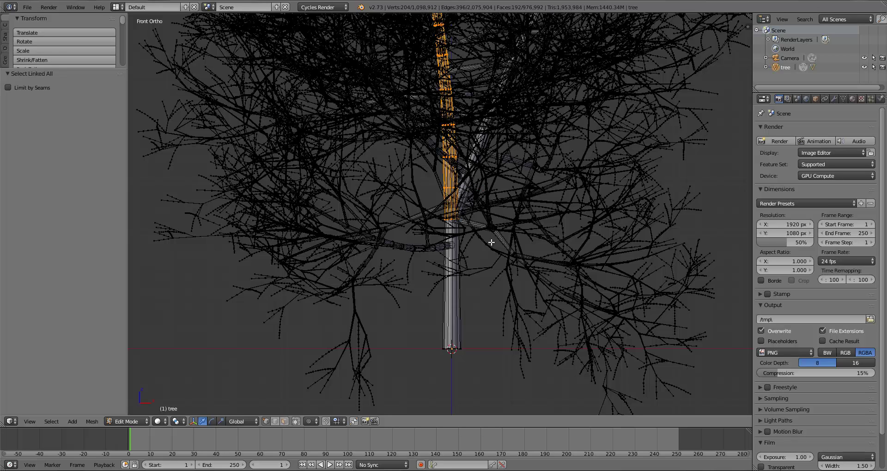
right_click(444, 349, "shift")
key("ctrl+l")
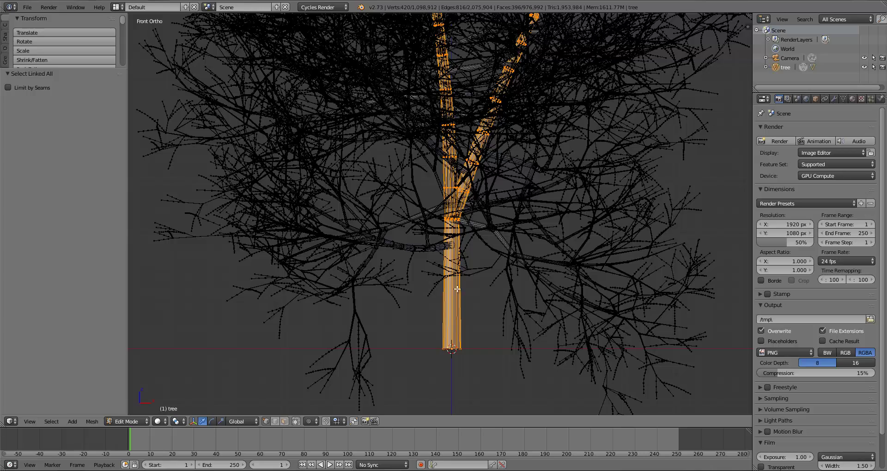
Add the remaining unselected upright trunk stem above the fork to the selection with all its linked geometry.
middle_click_drag(480, 289, 491, 288)
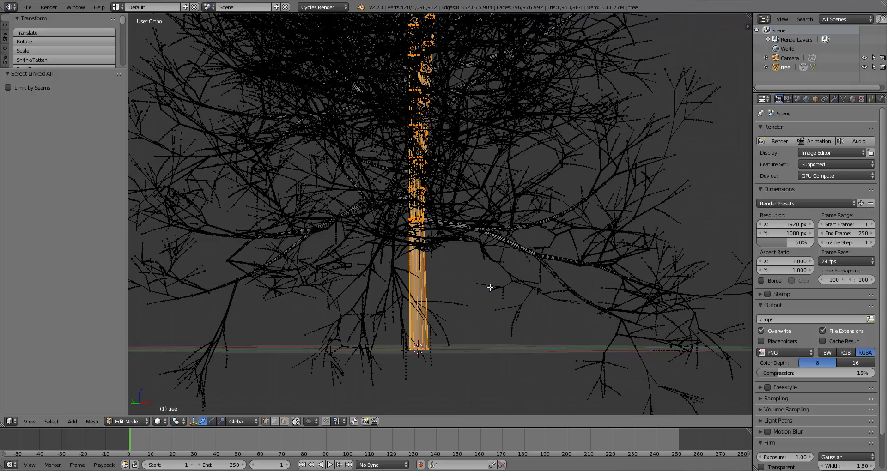
middle_click_drag(403, 227, 464, 289)
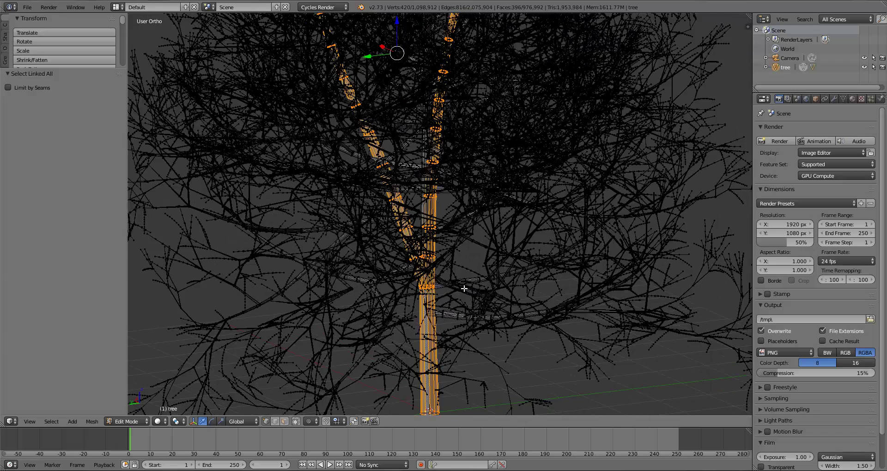
scroll(464, 288, "up", 4)
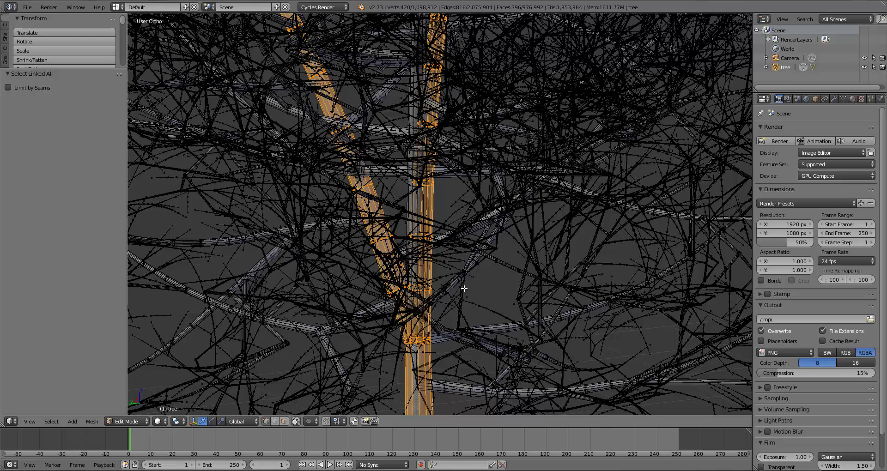
scroll(465, 289, "up", 3)
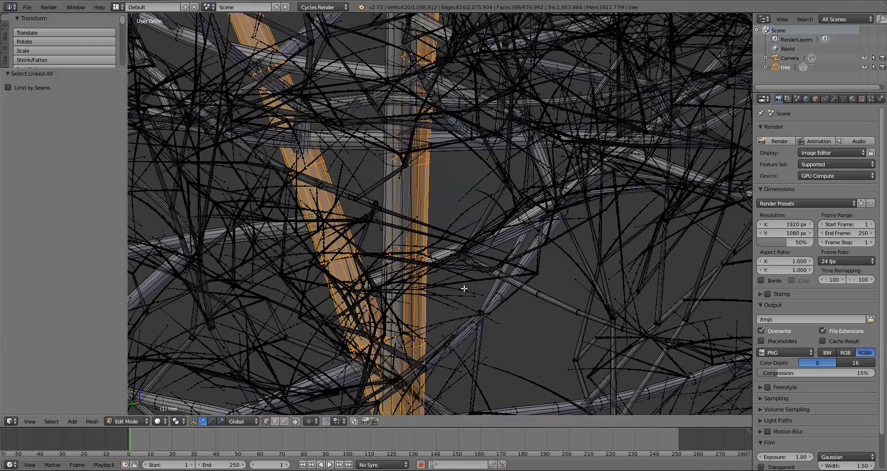
scroll(464, 288, "up", 1)
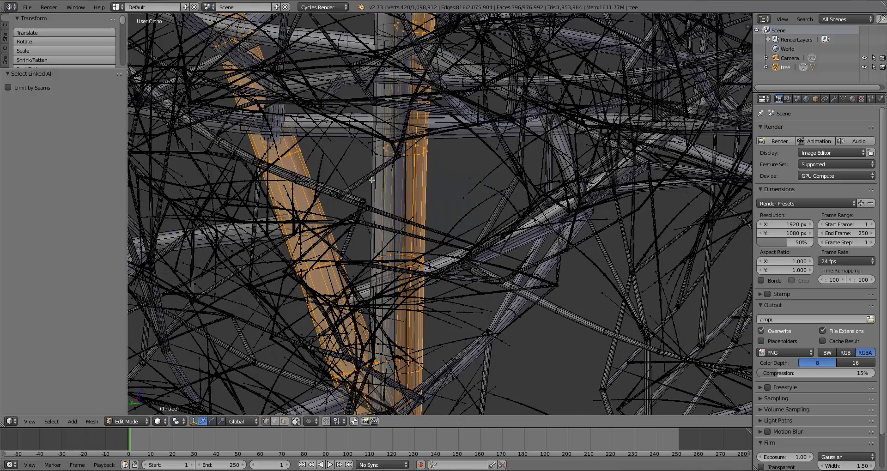
right_click(377, 157, "shift")
key("ctrl+l")
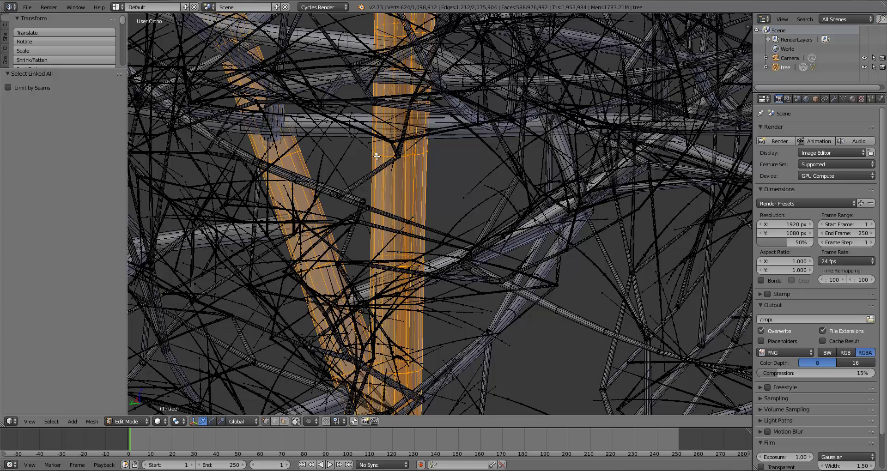
Separate the selected trunk stems into their own object, return to Object Mode, and select only that trunk object.
key("p")
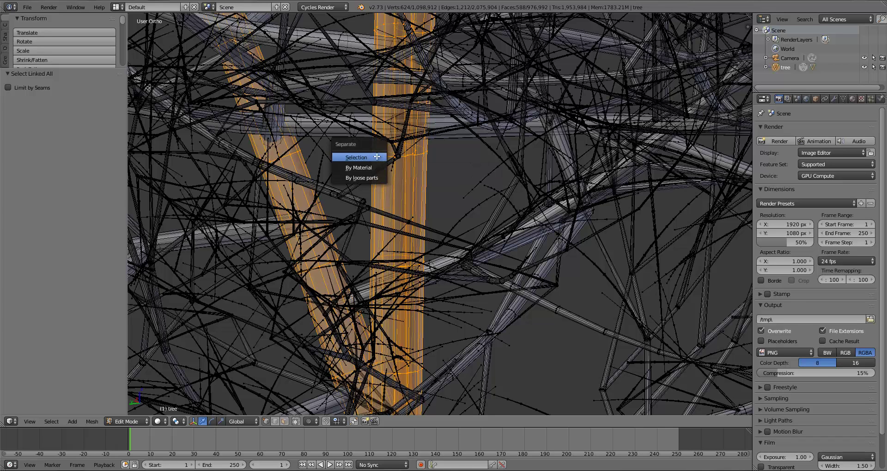
left_click(375, 158)
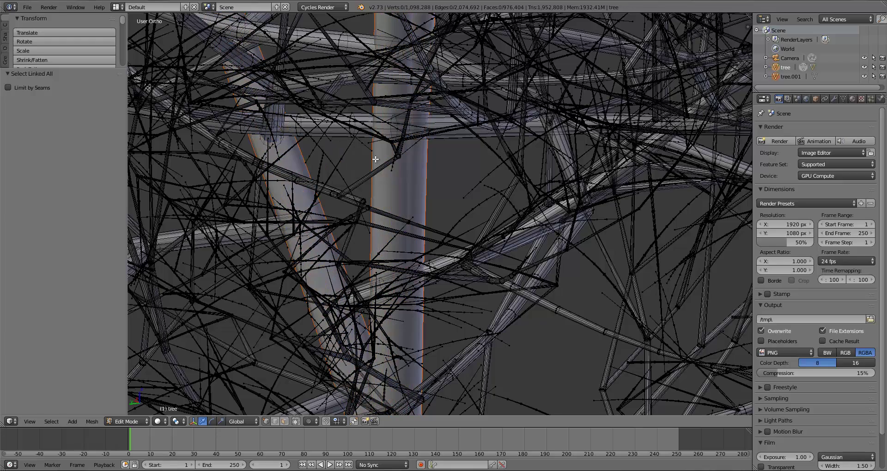
key("Tab")
scroll(416, 211, "down", 3)
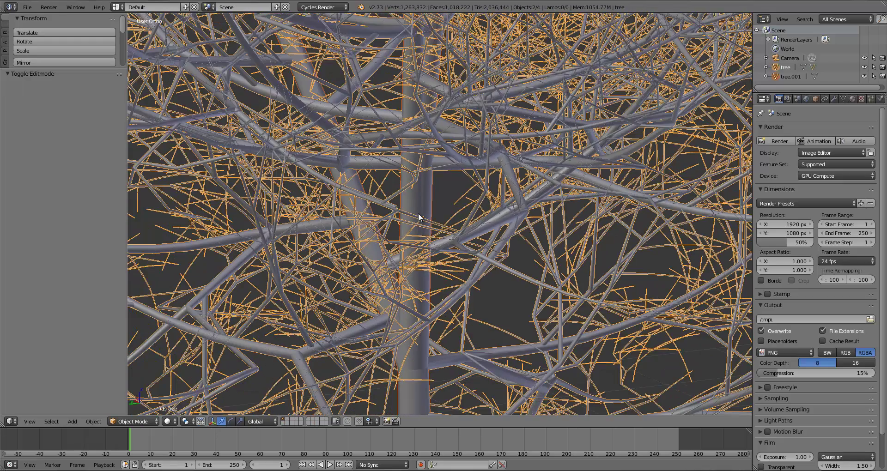
right_click(425, 204)
scroll(425, 204, "down", 6)
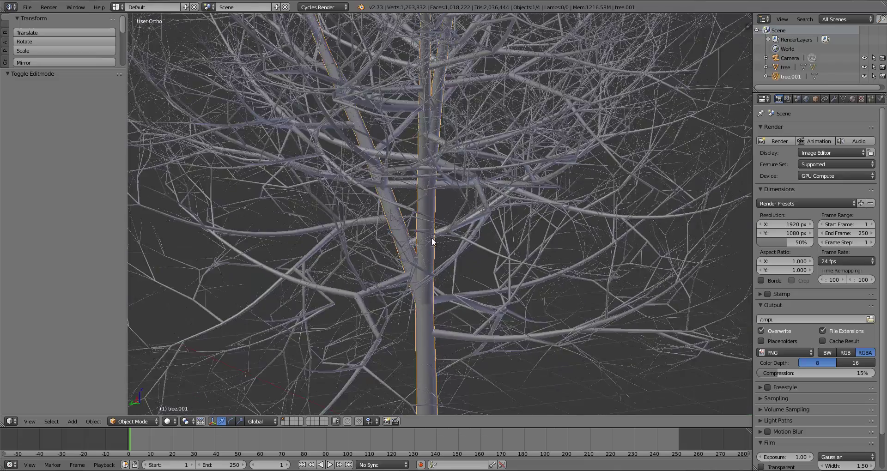
mouse_move(481, 229)
middle_mouse_down()
mouse_move(390, 217)
mouse_move(334, 224)
mouse_move(482, 223)
middle_mouse_up()
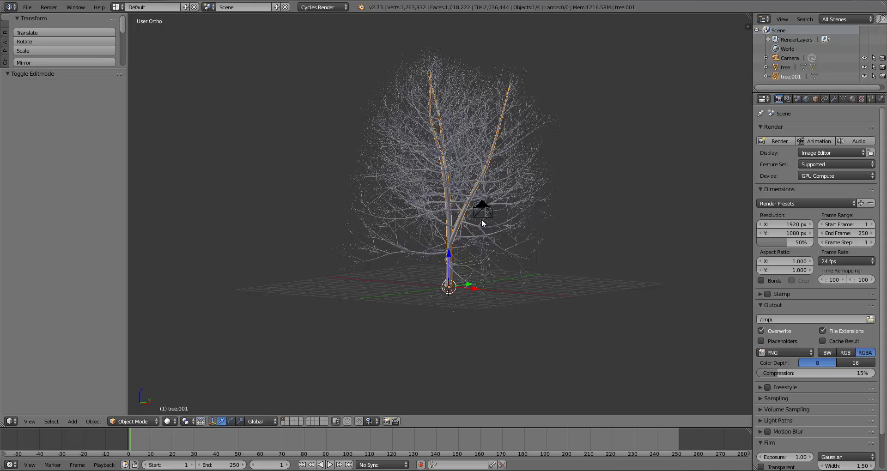
Set the front view, extend the tool list in the tool shelf, and make the shelf narrower.
key("KP_1")
scroll(428, 222, "up", 5)
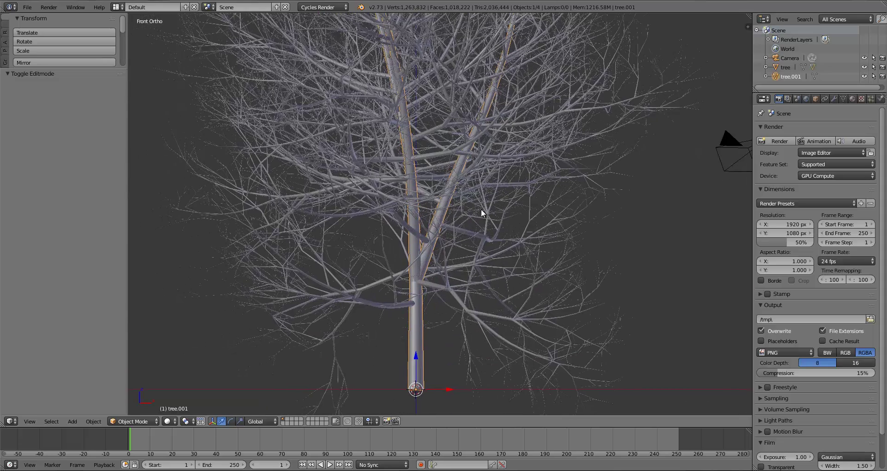
scroll(482, 209, "down", 2)
left_click_drag(90, 70, 111, 362)
left_click_drag(126, 333, 88, 333)
Add a Subdivision Surface modifier to the trunk object with 2 view subdivisions and Optimal Display enabled.
left_click(834, 97)
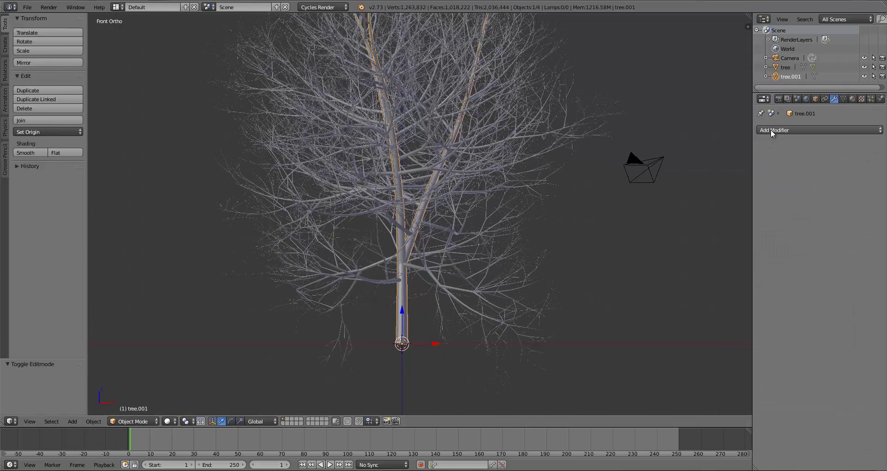
left_click(771, 129)
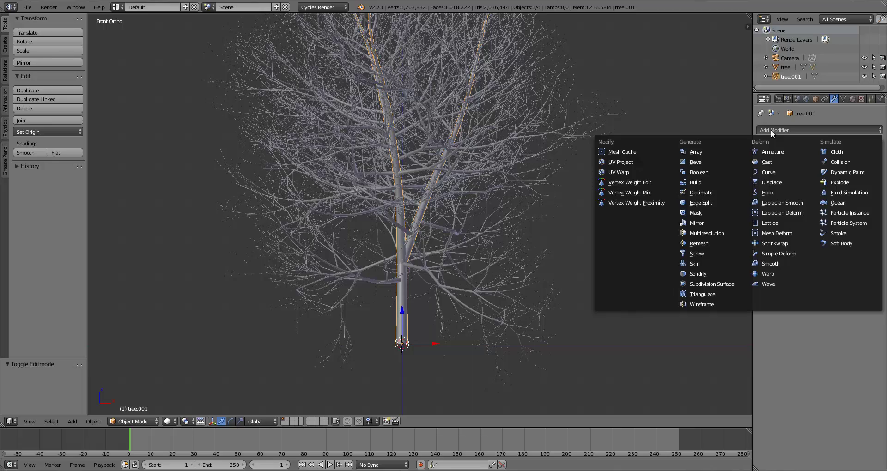
left_click(710, 284)
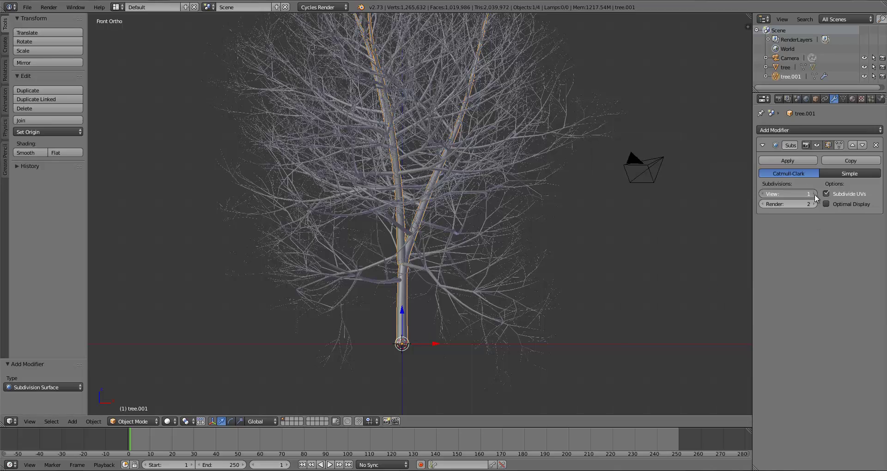
middle_click_drag(362, 235, 407, 235)
key("KP_1")
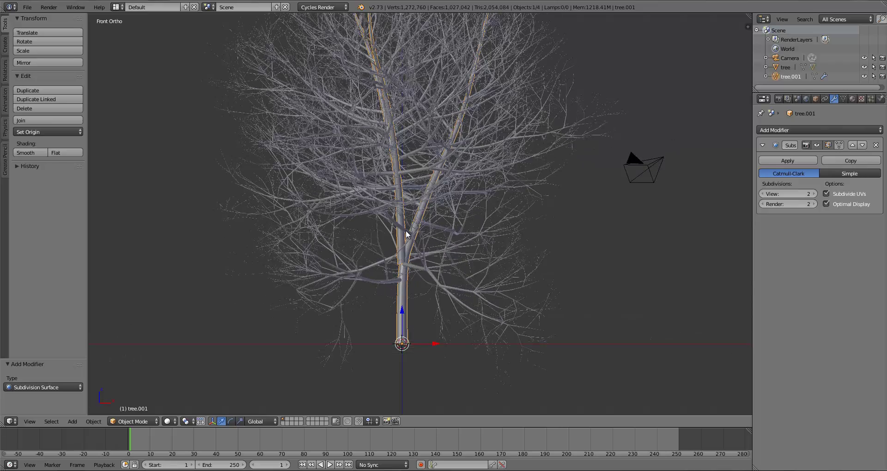
In Edit Mode on the trunk object, select the lowest edge loops of the two upright stems at the fork.
scroll(406, 230, "up", 10)
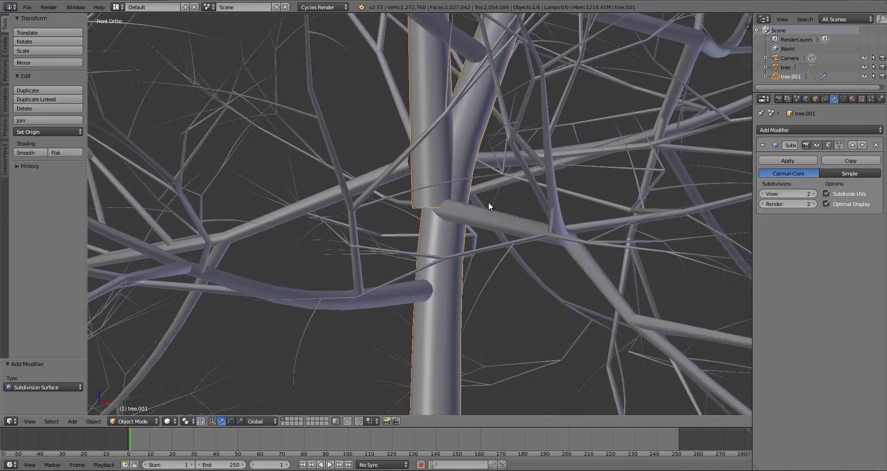
scroll(489, 201, "up", 7)
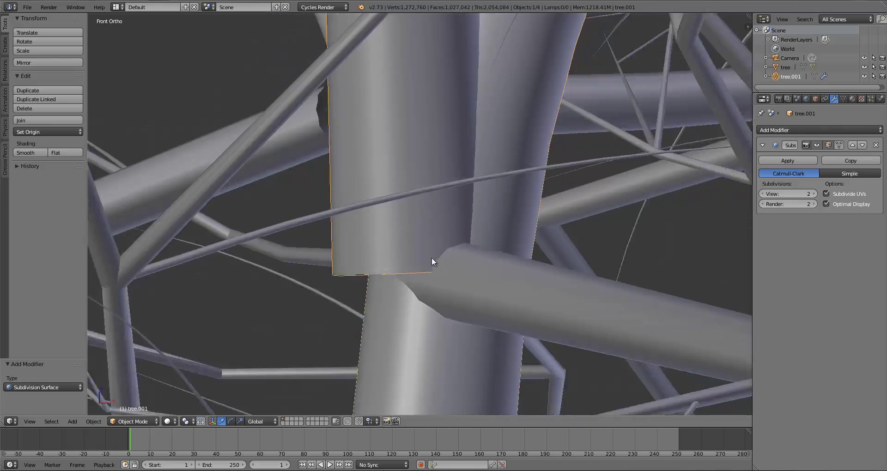
mouse_move(432, 257)
middle_mouse_down()
mouse_move(451, 218)
mouse_move(439, 198)
mouse_move(422, 253)
middle_mouse_up()
key("Tab")
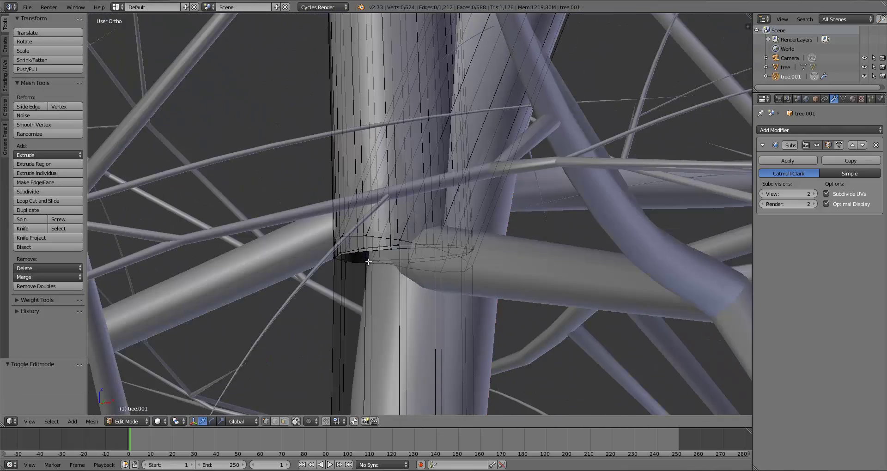
middle_click_drag(368, 261, 333, 302)
right_click(392, 286, "alt")
right_click(375, 272, "alt+shift")
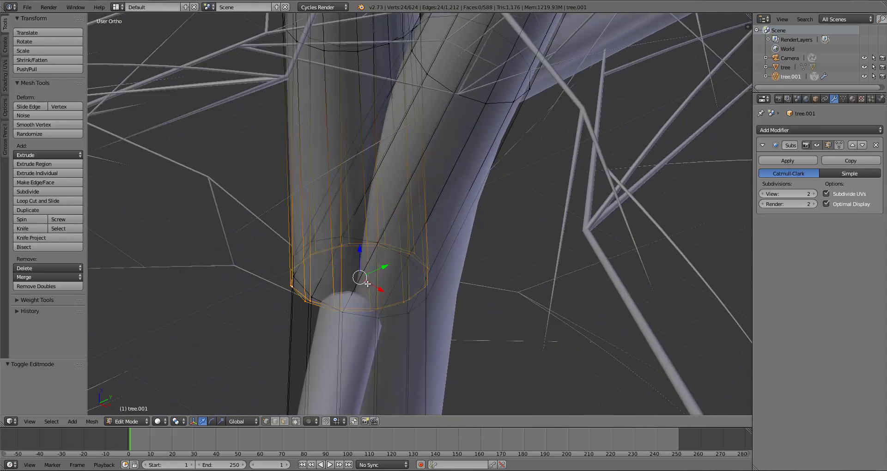
Move the selected edge loops horizontally with Z locked, adjusting from several angles until the stems line up with the lower trunk.
key("g")
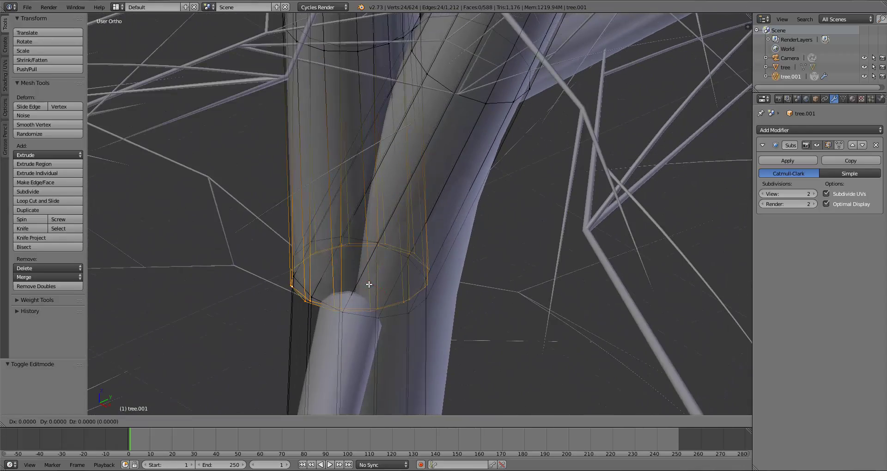
key("shift+z")
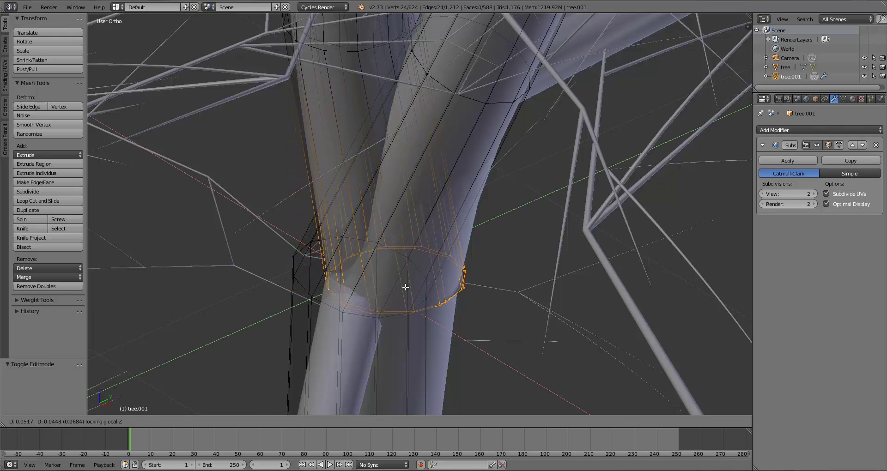
left_click(406, 288)
middle_click_drag(406, 287, 510, 295)
key("g")
key("shift+z")
left_click(373, 288)
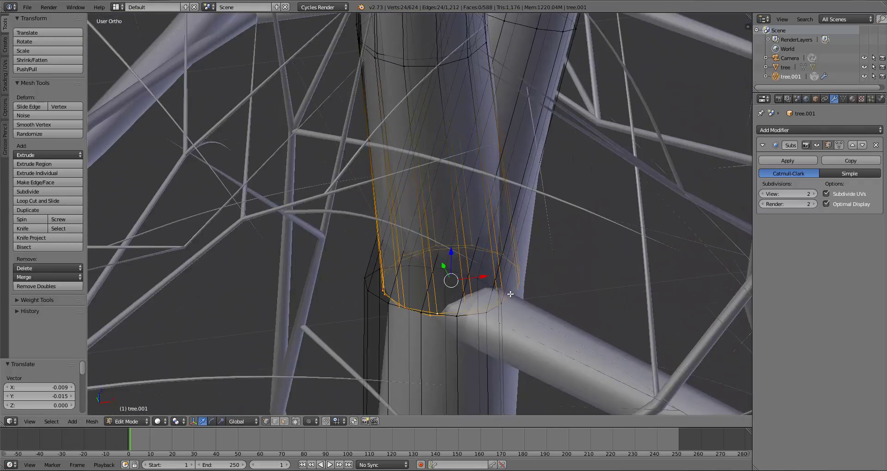
key("g")
key("shift+z")
left_click(550, 362)
middle_click_drag(550, 362, 395, 253)
key("g")
key("shift+z")
left_click(591, 312)
Clear the edge loop selection, return to Object Mode, and deselect all objects in front view.
scroll(483, 297, "down", 3)
key("a")
key("Tab")
scroll(497, 300, "down", 5)
scroll(448, 258, "down", 4)
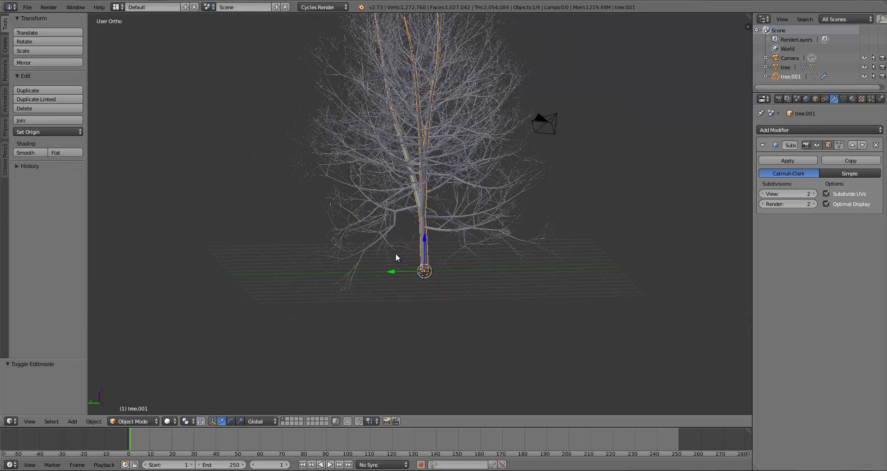
key("KP_1")
key("a")
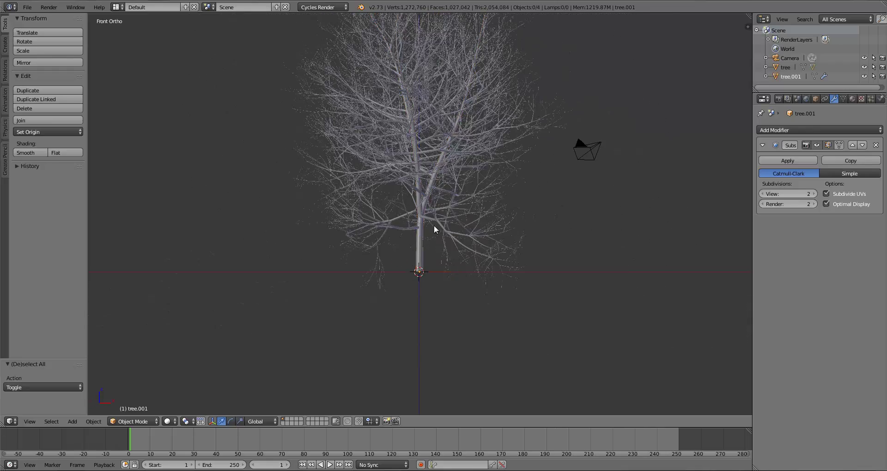
Select the trunk object and add a Displace modifier with a new texture below its Subdivision Surface modifier.
middle_click_drag(434, 226, 401, 286, "shift")
middle_click_drag(427, 249, 432, 246, "shift")
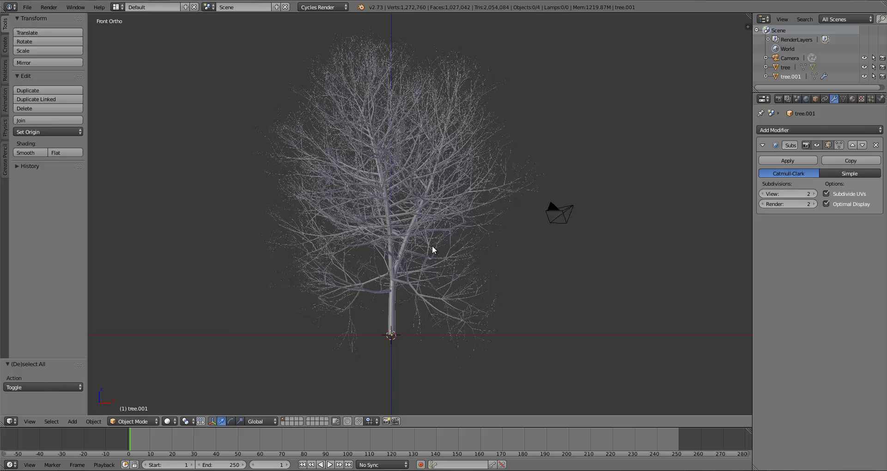
right_click(393, 311)
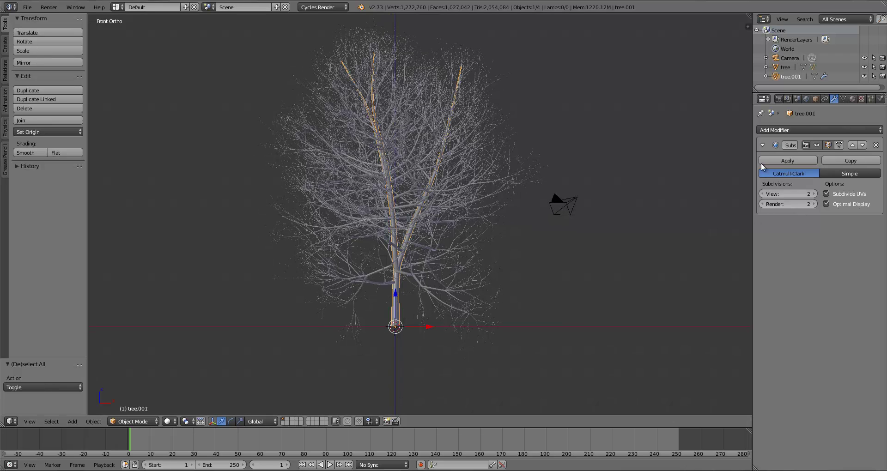
left_click(763, 145)
left_click(774, 127)
left_click(772, 182)
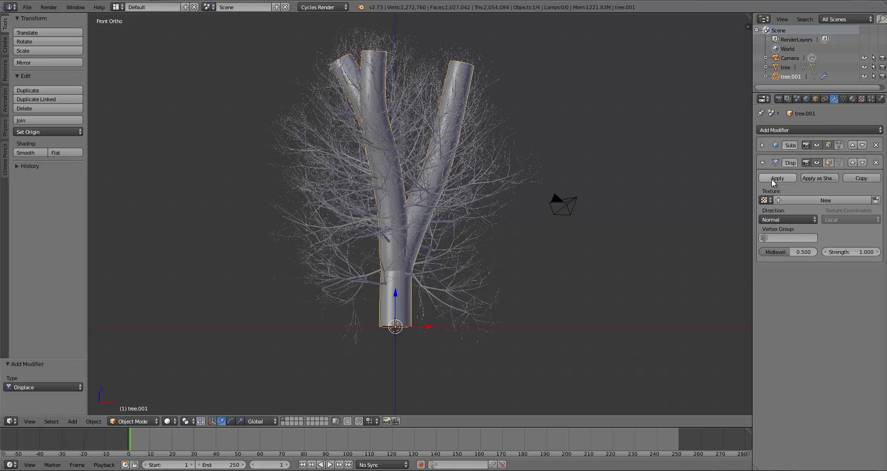
left_click(794, 198)
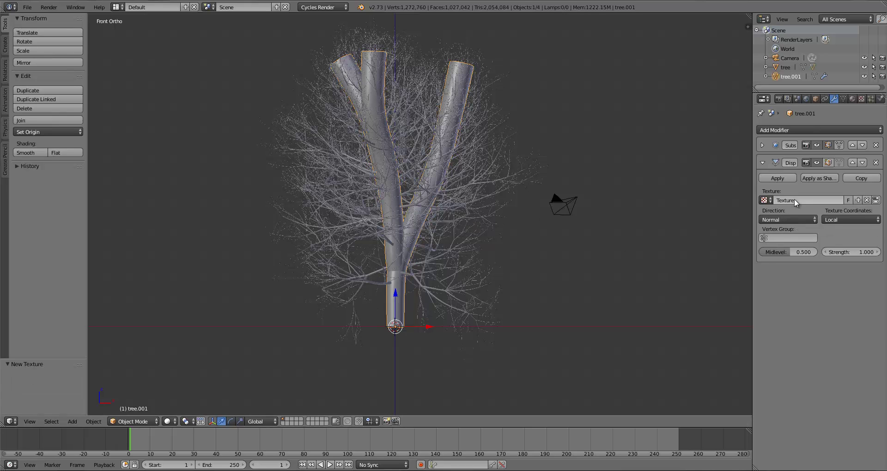
Set the Displace modifier's texture type to Clouds with a depth of 6.
left_click(862, 99)
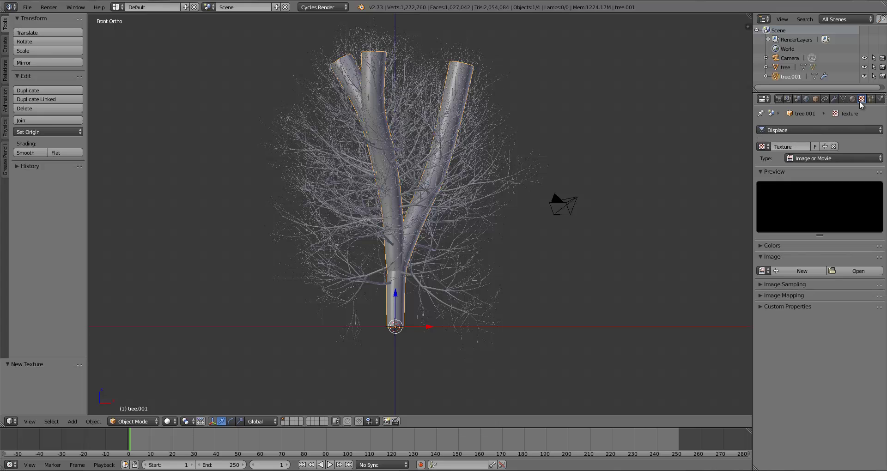
left_click(781, 133)
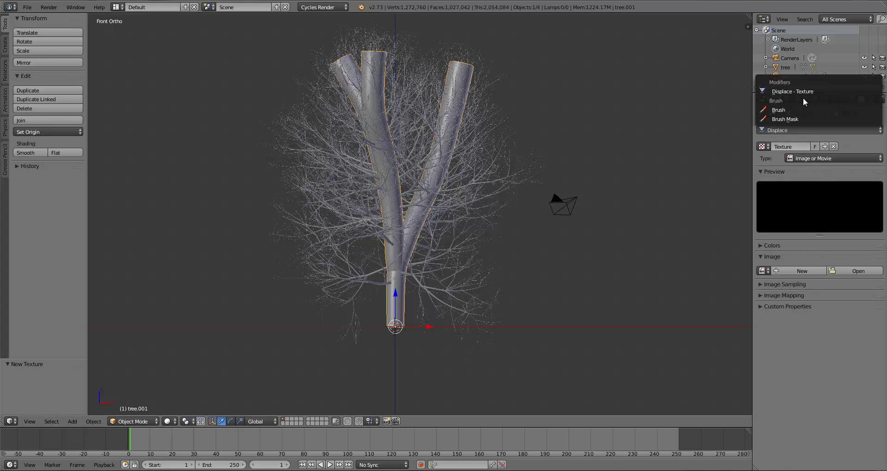
left_click(791, 90)
left_click(811, 158)
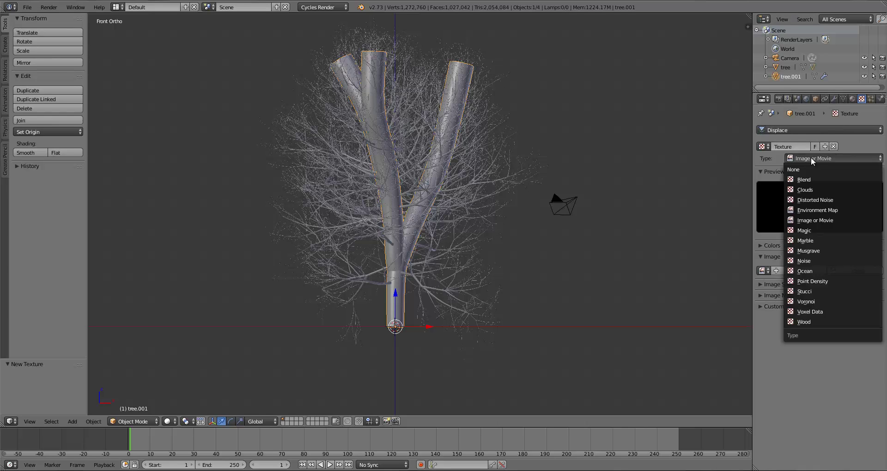
left_click(808, 190)
scroll(444, 226, "up", 2)
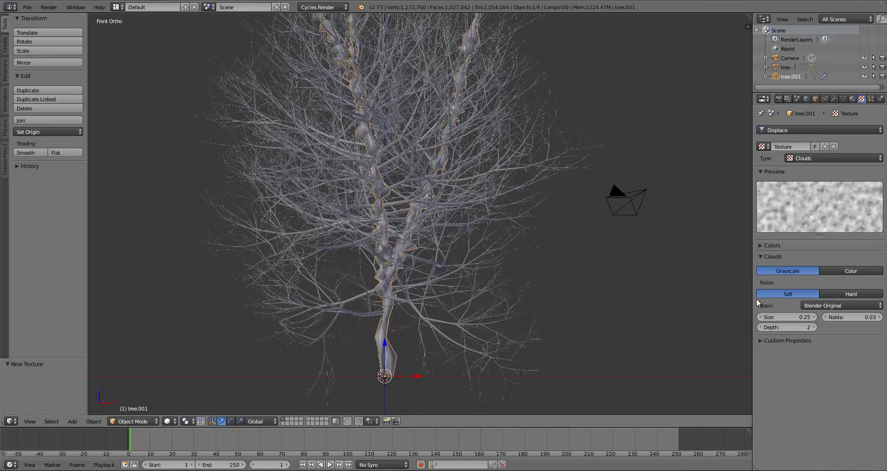
left_click_drag(781, 330, 817, 332)
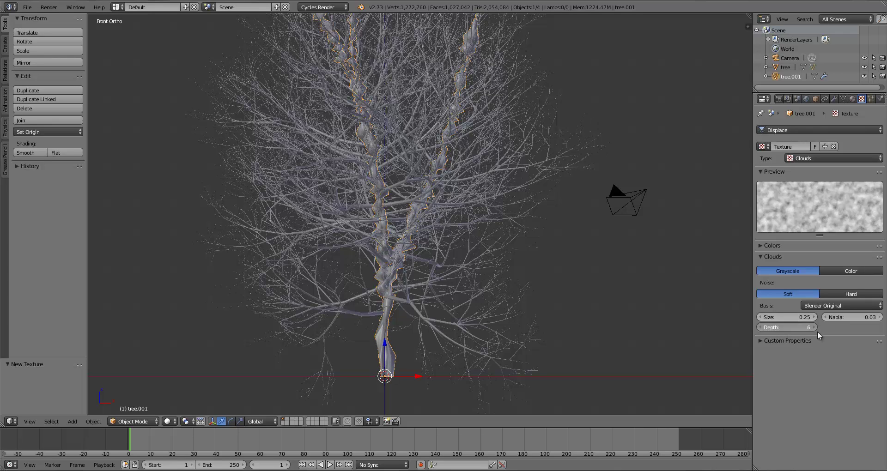
Reduce the trunk's Displace modifier strength to 0.1.
left_click(834, 99)
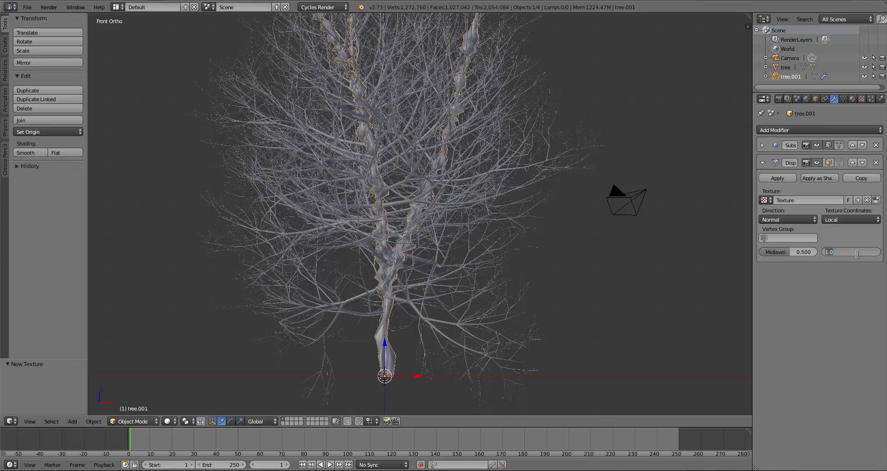
key("Return")
scroll(572, 259, "up", 6)
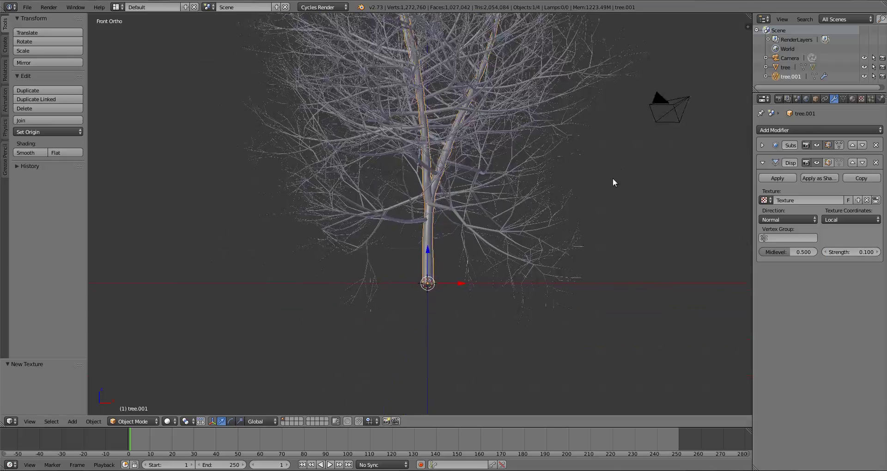
middle_click_drag(578, 270, 494, 221)
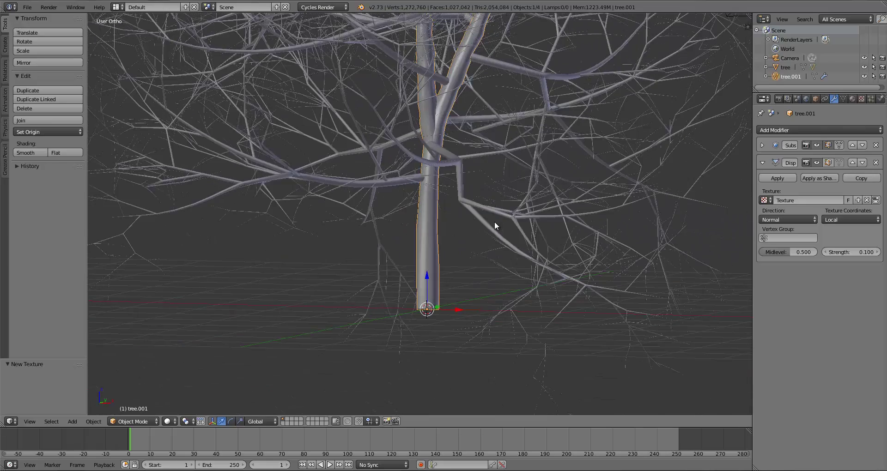
In Edit Mode, add 27 evenly spaced loop cuts along the lower trunk, then clear the selection and return to Object Mode.
key("KP_1")
key("Tab")
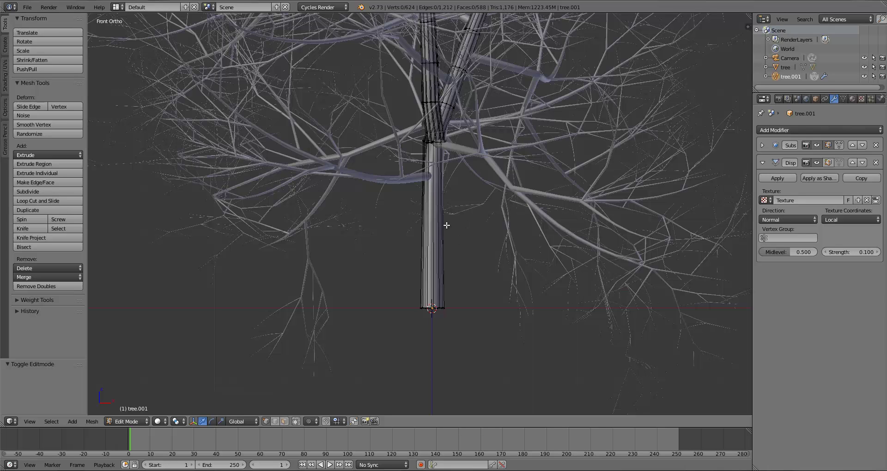
key("ctrl+r")
scroll(447, 226, "up", 1)
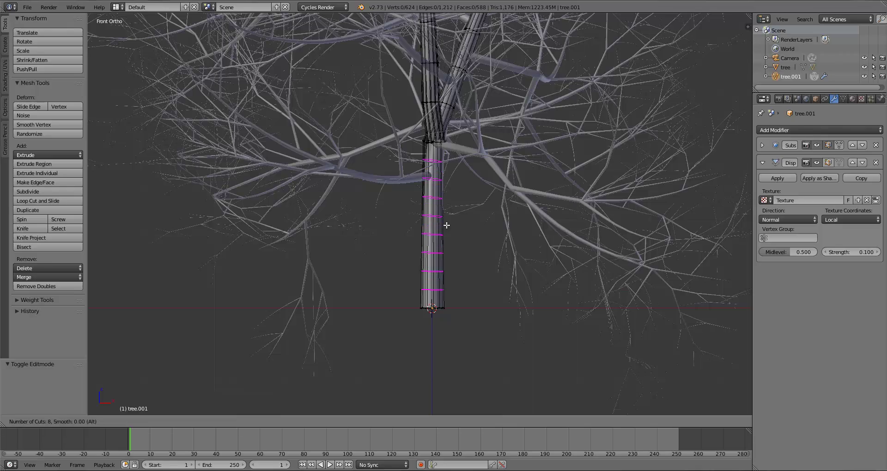
left_click(446, 225)
right_click(446, 225)
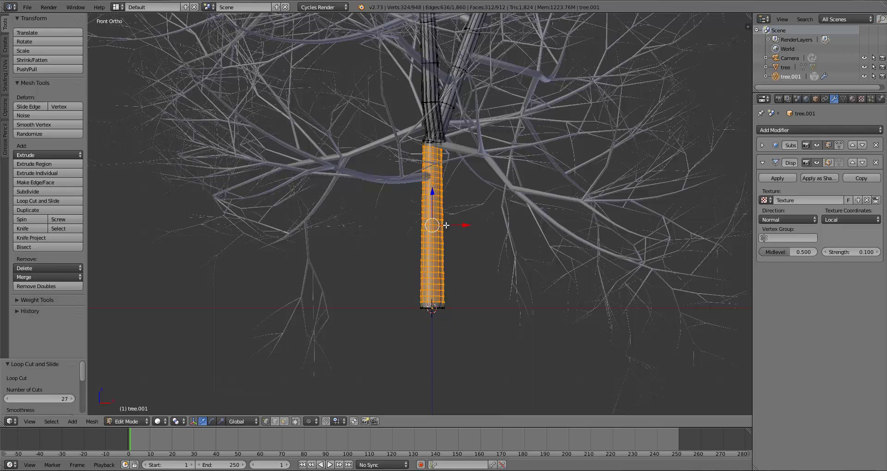
middle_click_drag(448, 152, 428, 271, "shift")
scroll(428, 272, "up", 4)
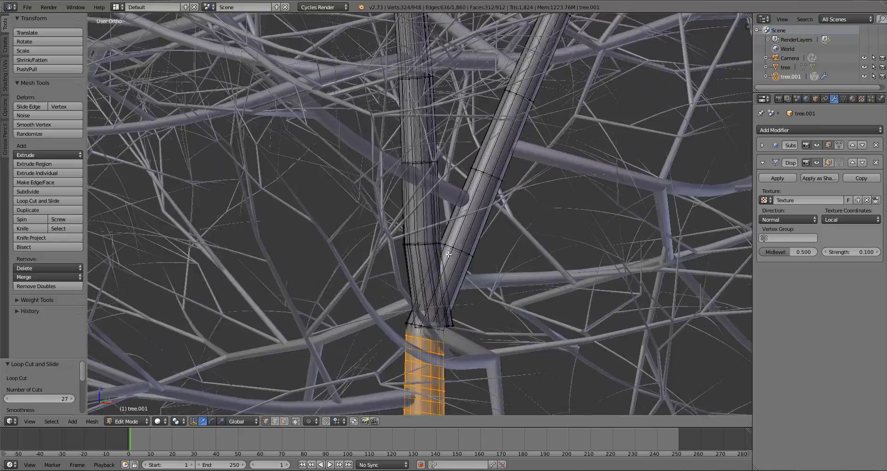
scroll(449, 255, "down", 3)
key("a")
key("Tab")
Examine the displaced surface of the lower trunk and the fork from several angles and distances.
scroll(450, 254, "down", 5)
scroll(470, 254, "up", 2)
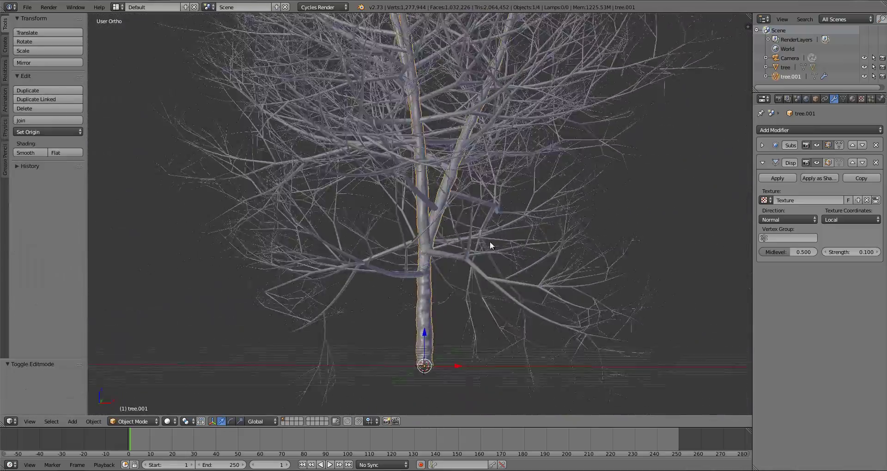
middle_click_drag(514, 257, 461, 148)
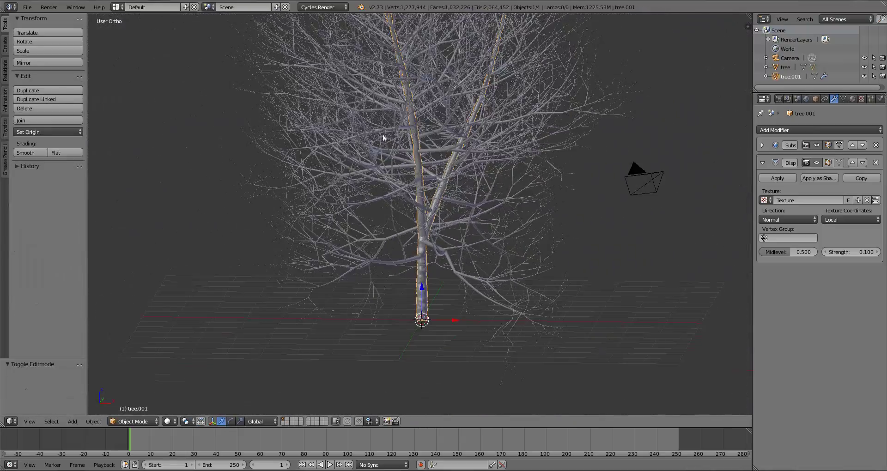
scroll(393, 202, "down", 3)
key("KP_1")
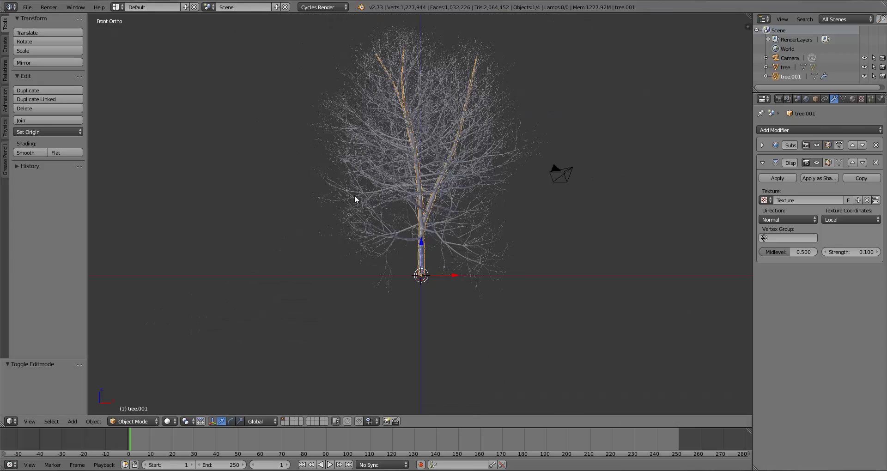
scroll(376, 139, "up", 8)
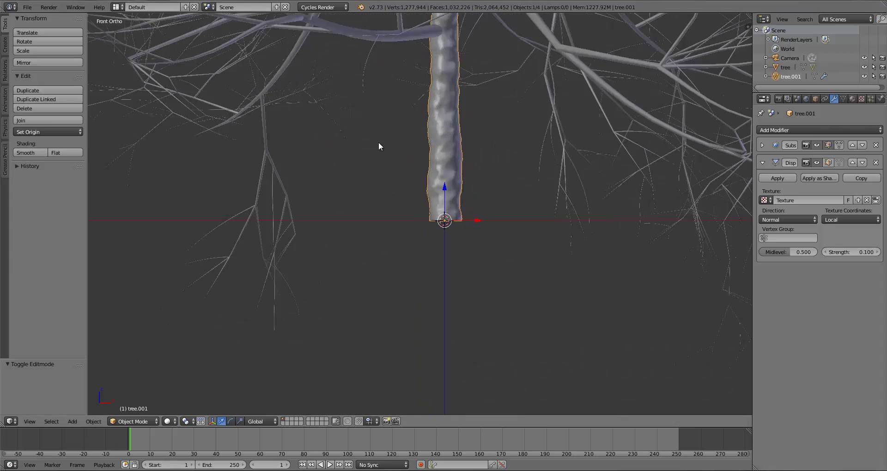
scroll(412, 204, "down", 3)
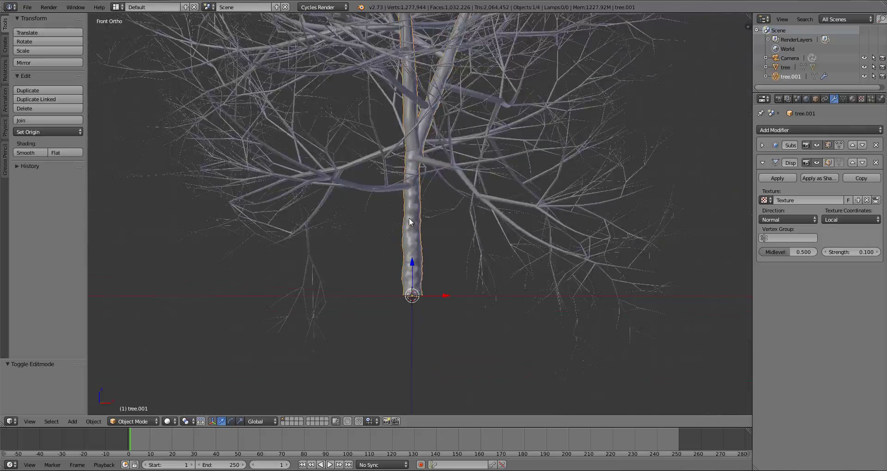
middle_click_drag(409, 217, 472, 220)
Deselect all objects and examine the whole tree in wireframe and solid shading.
key("a")
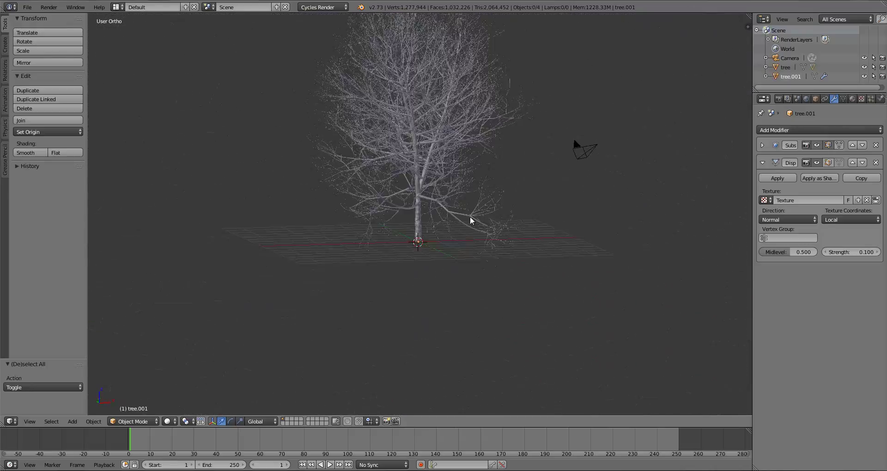
key("KP_1")
scroll(464, 235, "up", 2)
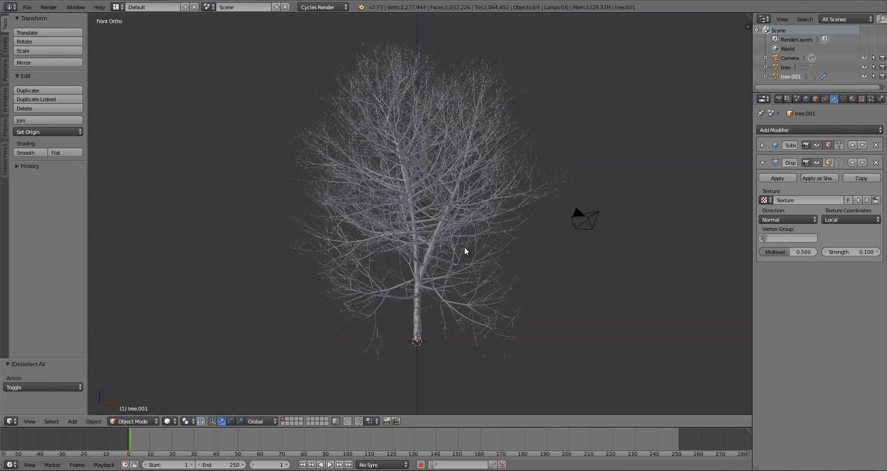
scroll(464, 247, "up", 3)
key("z")
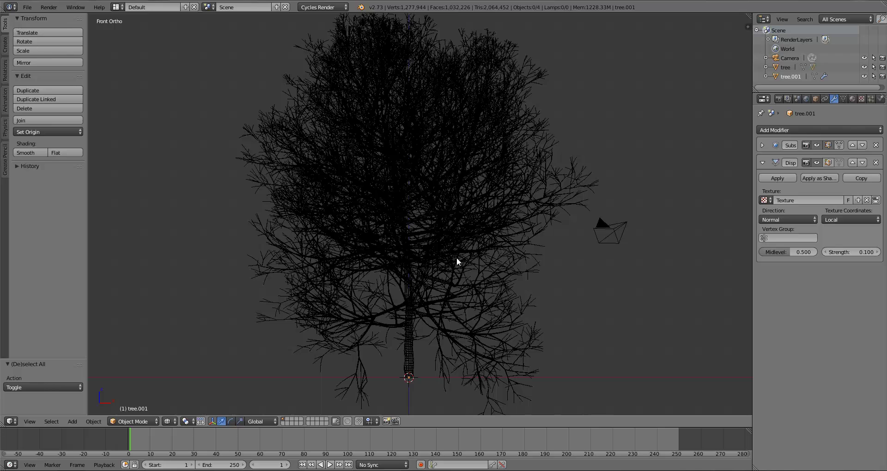
scroll(369, 218, "down", 3)
mouse_move(369, 218)
middle_mouse_down()
mouse_move(407, 229)
mouse_move(398, 235)
middle_mouse_up()
key("z")
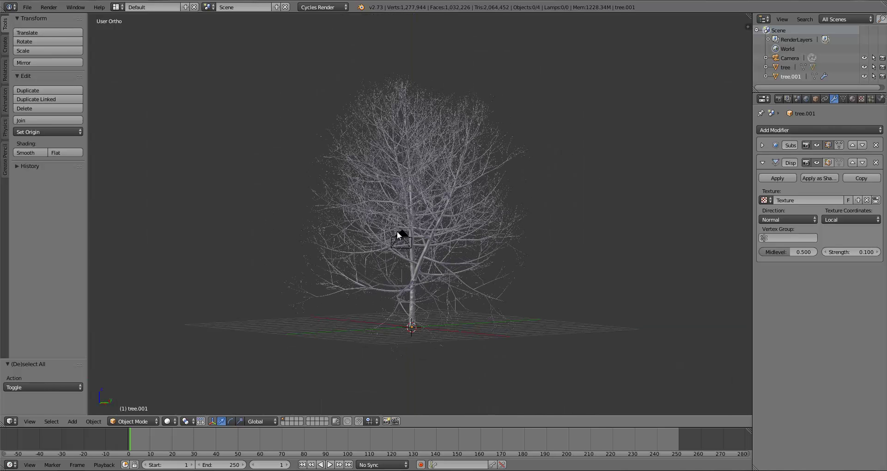